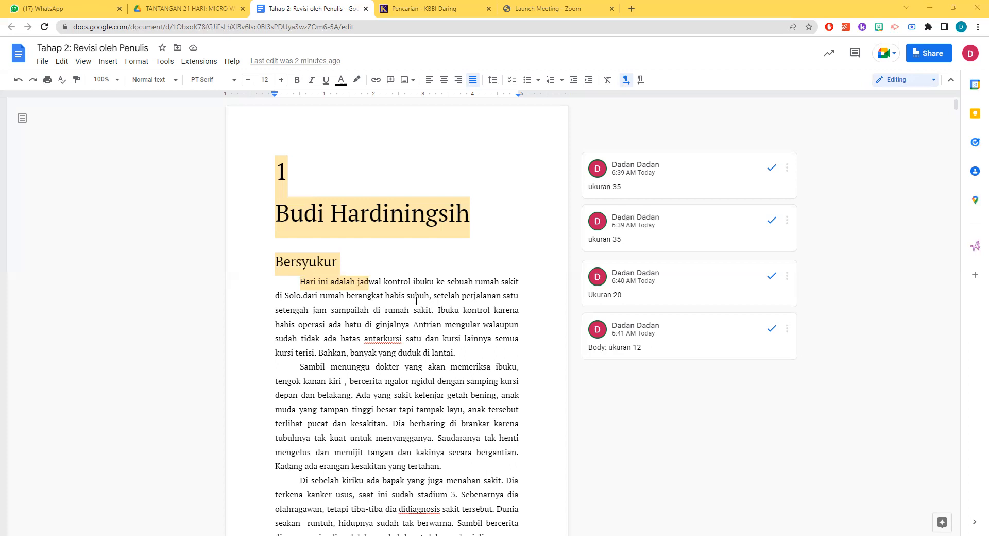
Check the chapter number and the author's name line against their "ukuran 35" font-size comments
scroll(417, 301, "down", 3)
scroll(416, 301, "up", 3)
scroll(407, 306, "down", 7)
scroll(407, 306, "up", 7)
left_click(385, 297)
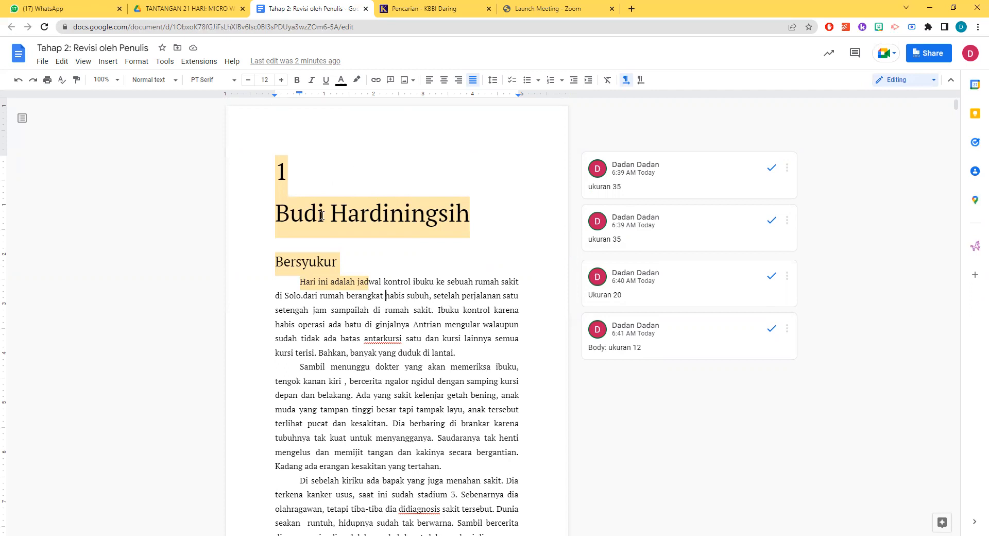
left_click(278, 172)
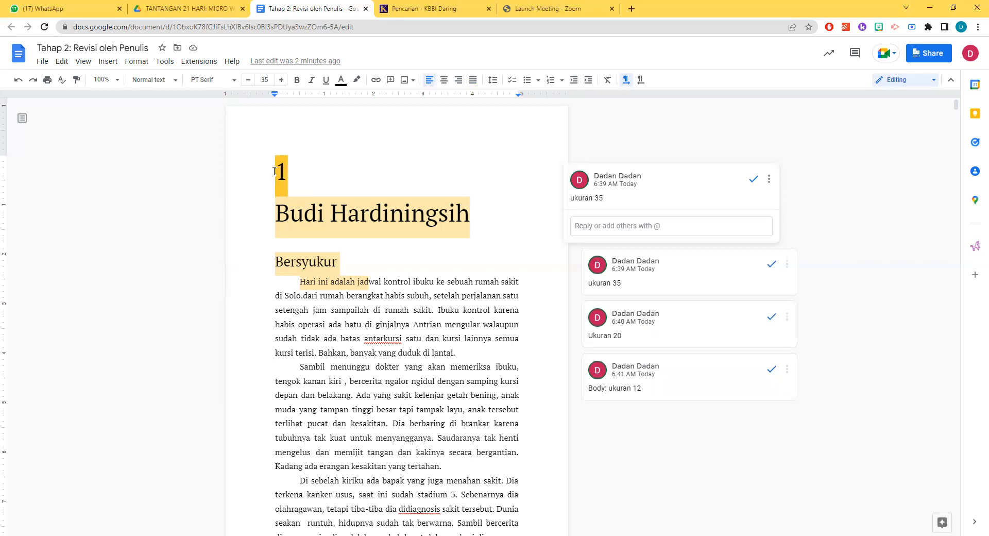
left_click(362, 170)
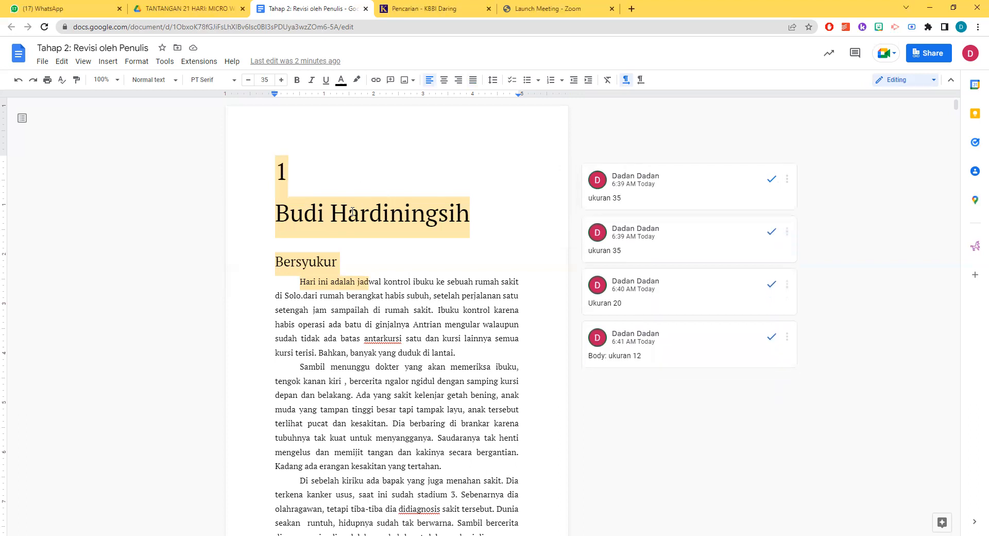
left_click(327, 213)
left_click(335, 187)
left_click(343, 223)
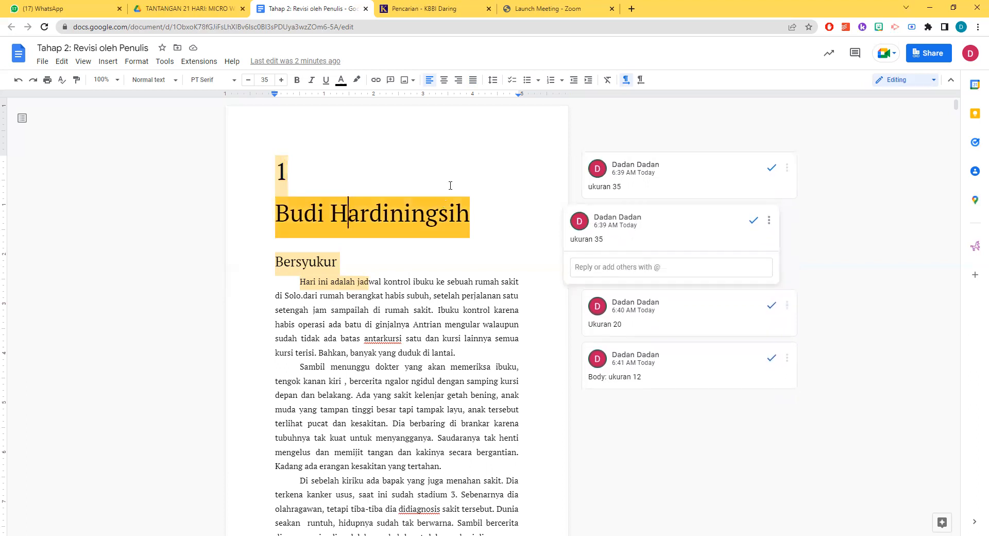
Check the "Bersyukur" heading and the first body paragraph against their font-size comments of 20 and 12
left_click(309, 263)
scroll(356, 211, "down", 2)
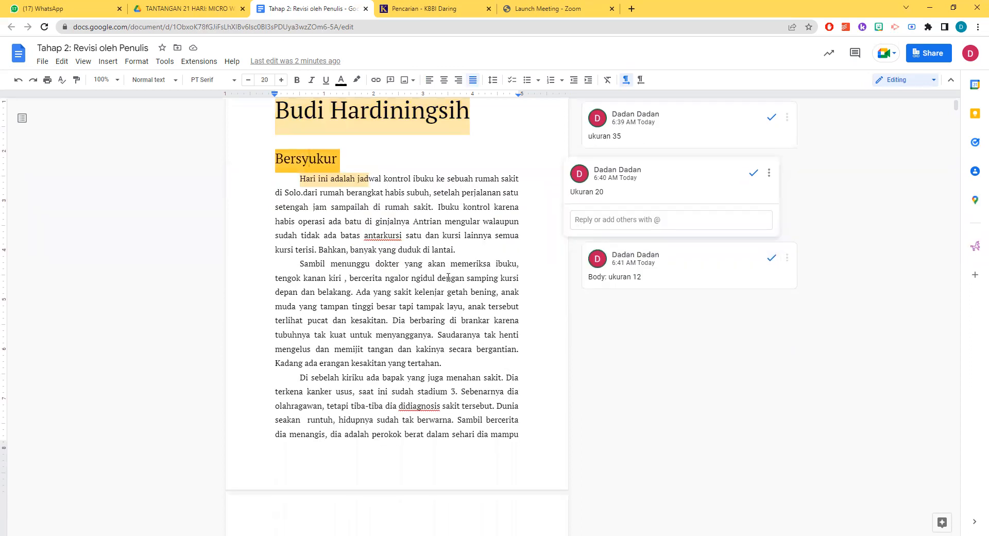
scroll(462, 303, "down", 5)
scroll(462, 303, "up", 4)
scroll(461, 303, "up", 2)
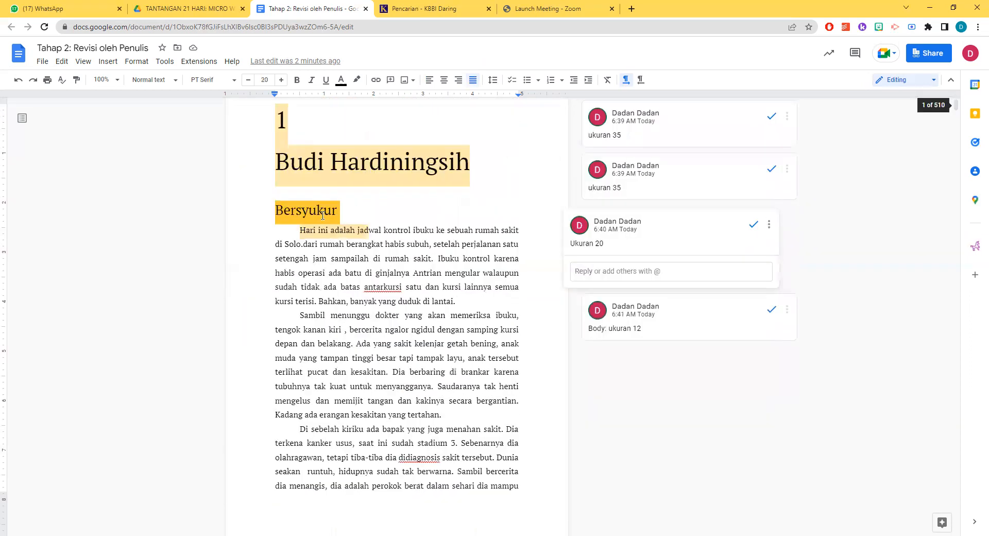
left_click(425, 231)
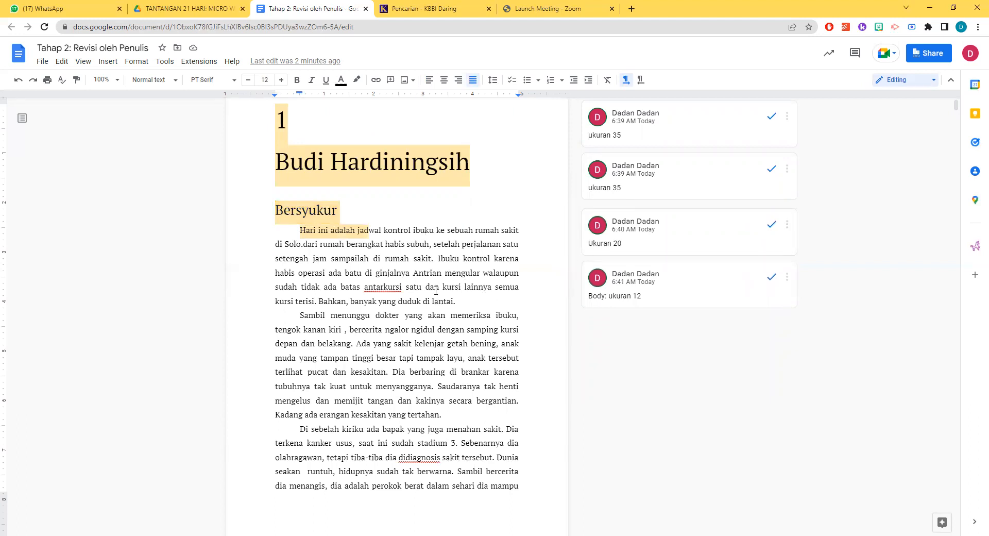
scroll(435, 282, "down", 2)
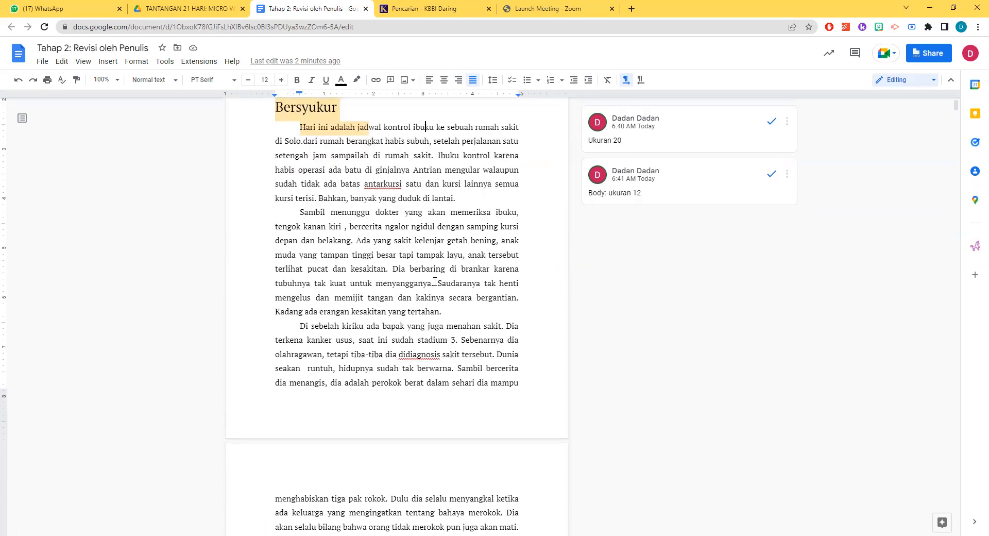
scroll(435, 281, "up", 3)
left_click(306, 247)
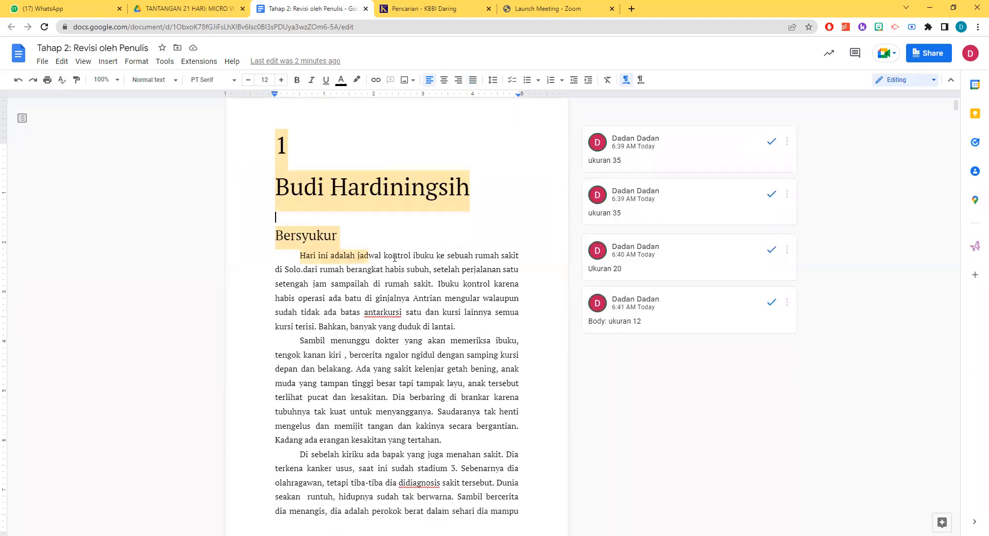
Extend the "Memilih" heading so it reads "Memilih dan Konsekuensinya"
scroll(395, 257, "down", 10)
scroll(463, 292, "up", 2)
scroll(444, 286, "down", 2)
left_click(300, 338)
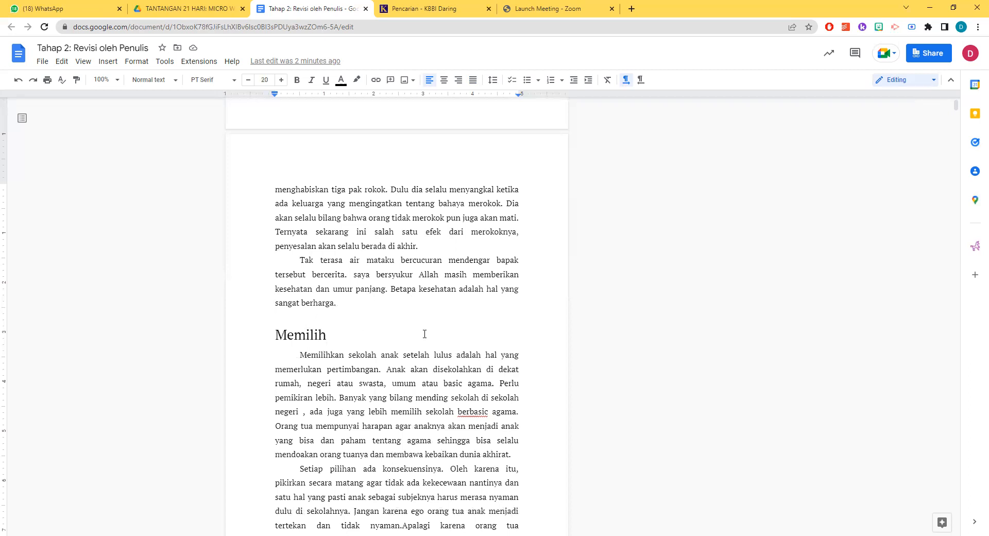
type("dan Konsekuensinya")
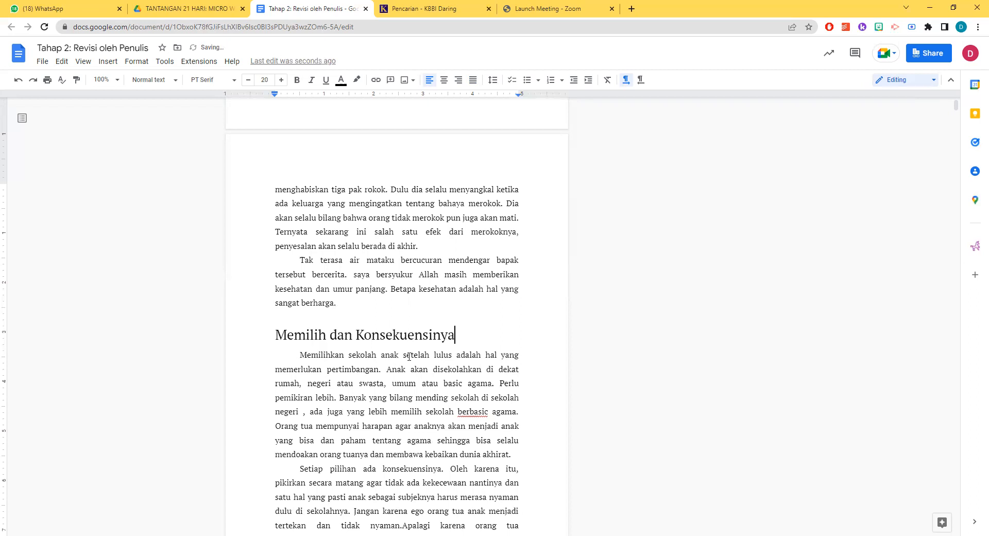
Compare the "Bersyukur" and "Memilih dan Konsekuensinya" headings and view how the following story continues
scroll(438, 348, "up", 10)
left_click(311, 265)
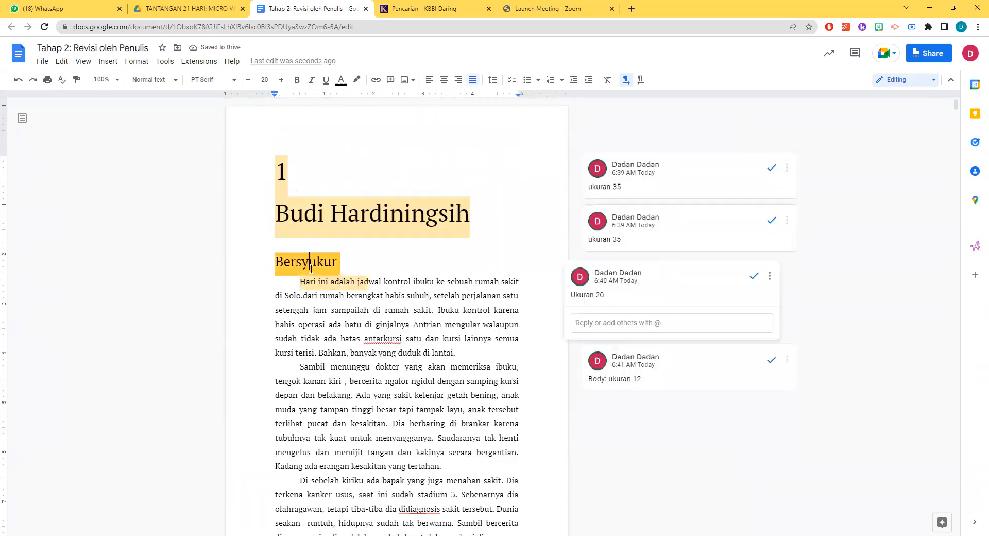
scroll(321, 276, "down", 7)
scroll(322, 279, "down", 4)
left_click(330, 232)
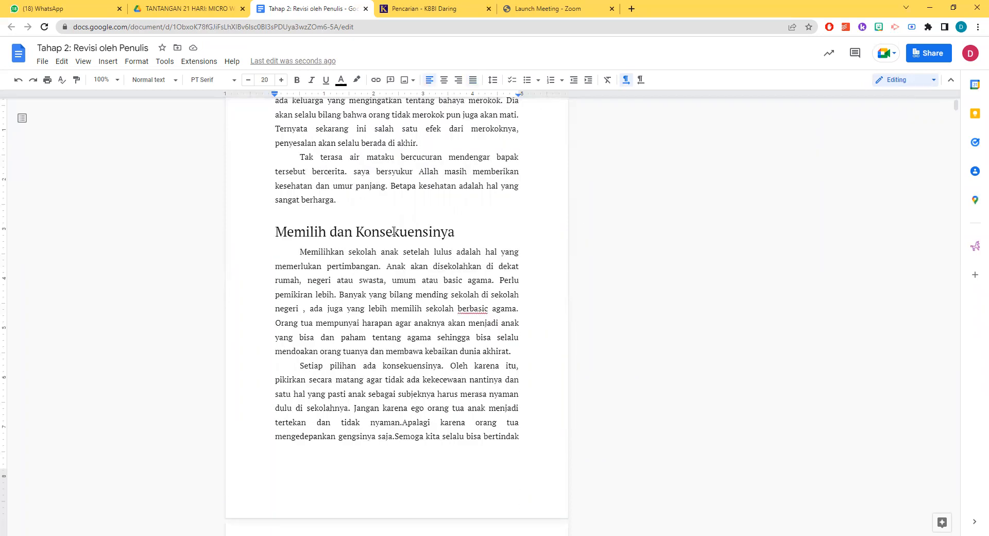
scroll(394, 231, "up", 4)
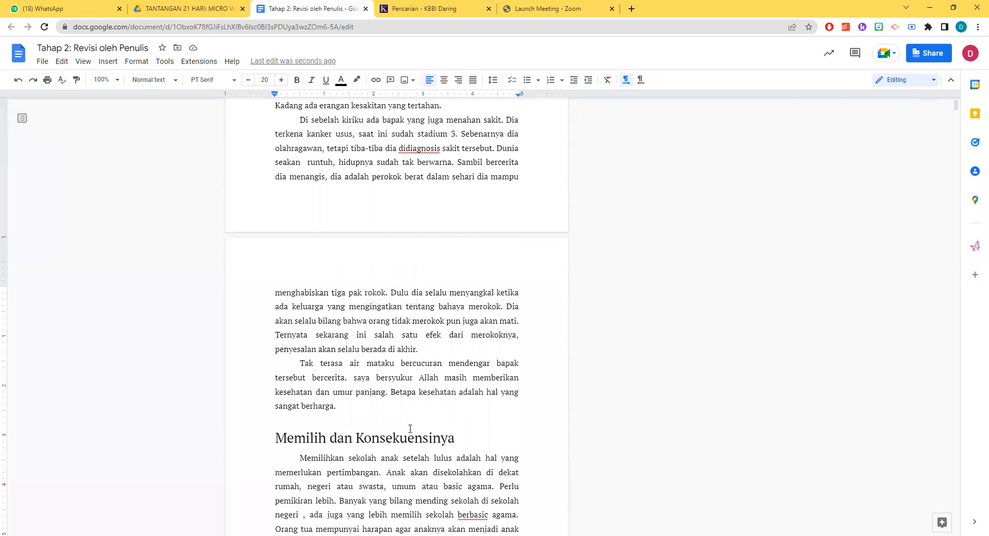
scroll(410, 429, "down", 3)
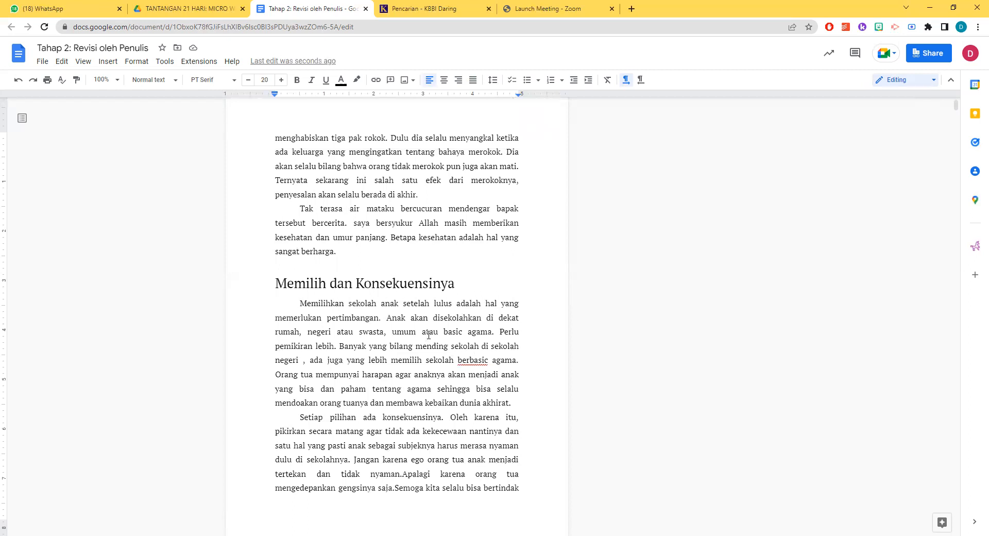
scroll(429, 335, "down", 8)
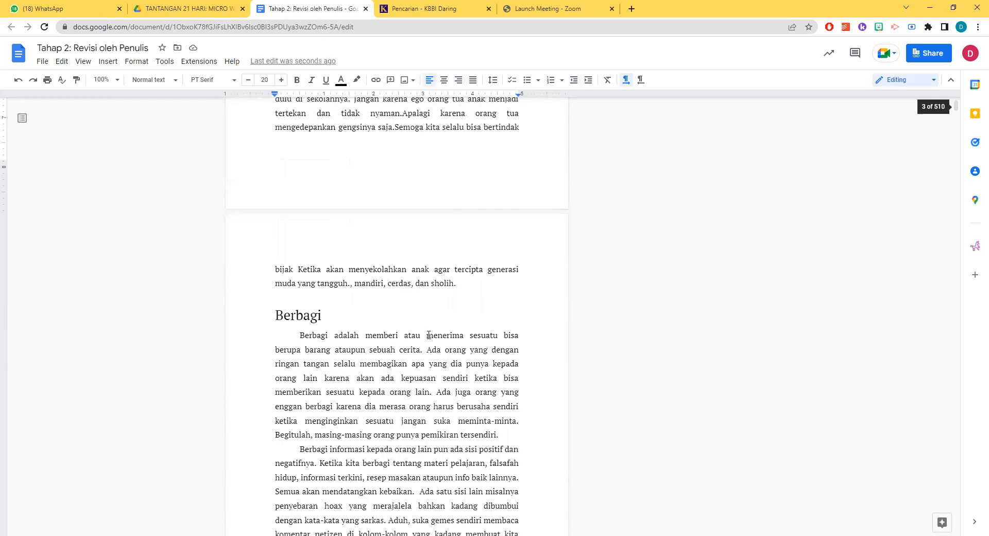
scroll(429, 330, "up", 20)
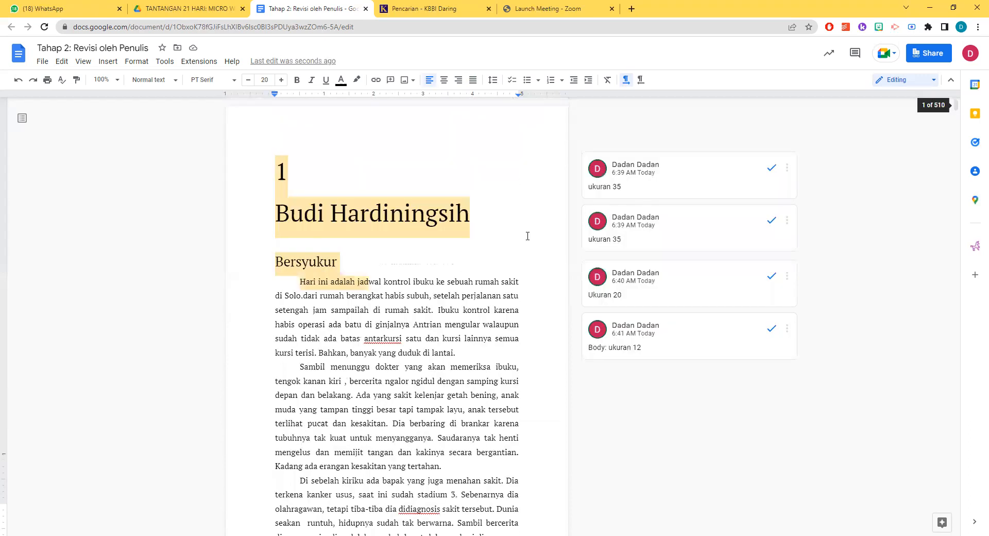
Examine the formatting of the three story headings "Bersyukur", "Memilih dan Konsekuensinya" and "Berbagi" in order
left_click(318, 263)
scroll(407, 326, "down", 4)
scroll(407, 327, "up", 5)
left_click(311, 264)
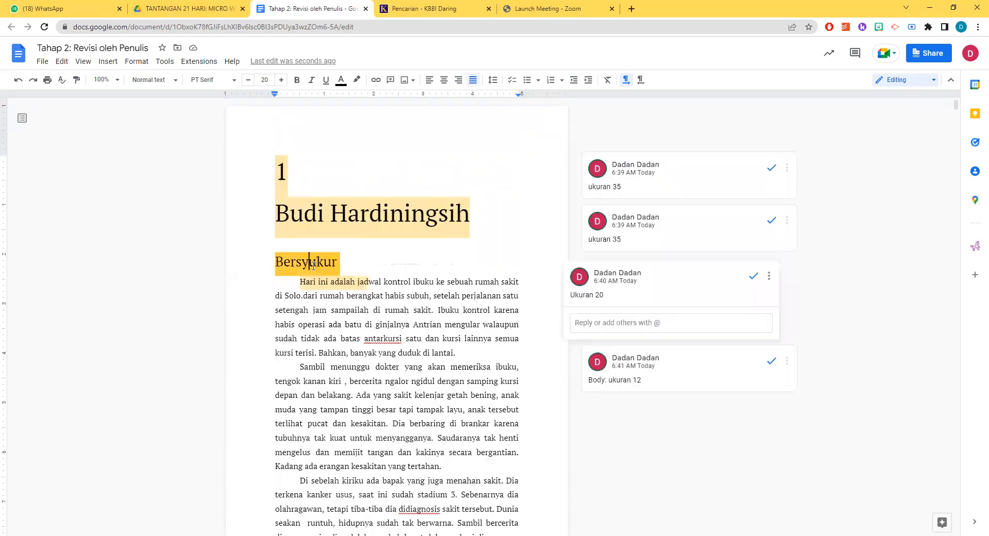
scroll(360, 253, "down", 12)
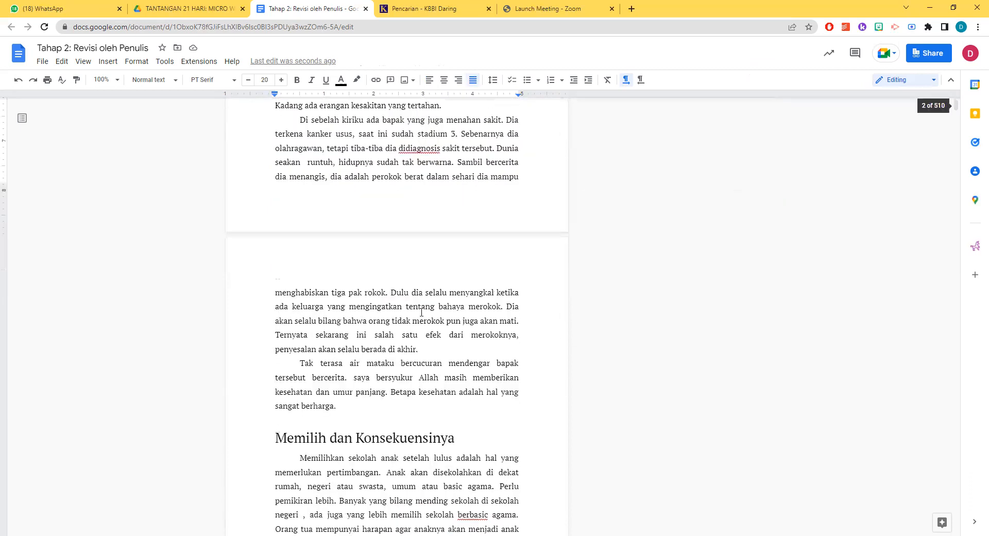
left_click(428, 133)
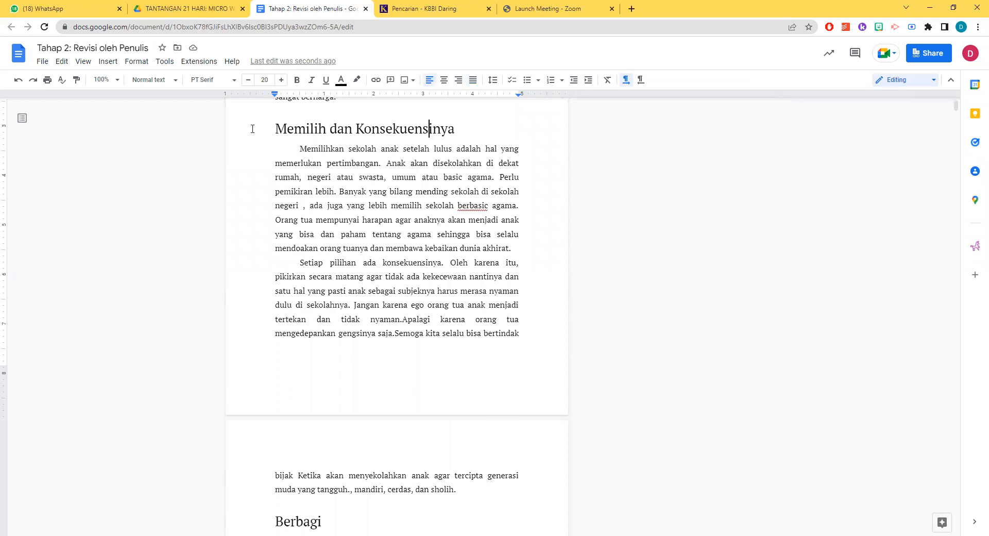
scroll(492, 349, "down", 4)
left_click(285, 317)
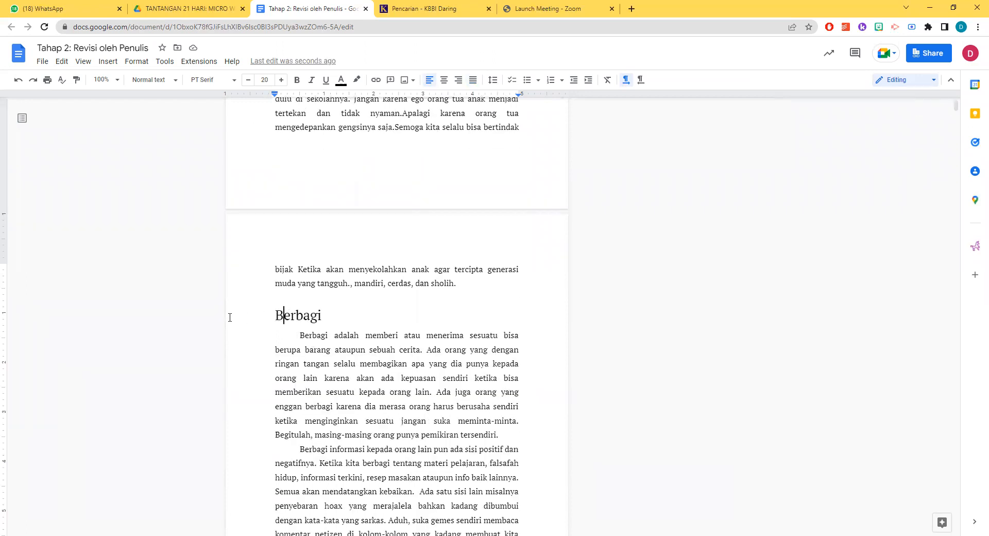
Delete the line with the author's name and city below the "Berbagi" story
scroll(424, 341, "down", 8)
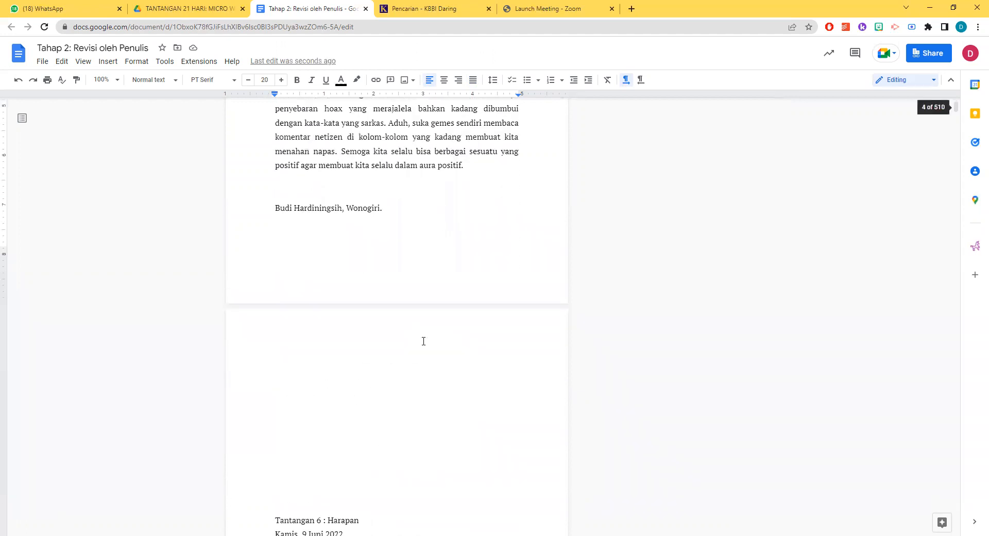
scroll(422, 340, "up", 4)
left_click(393, 399)
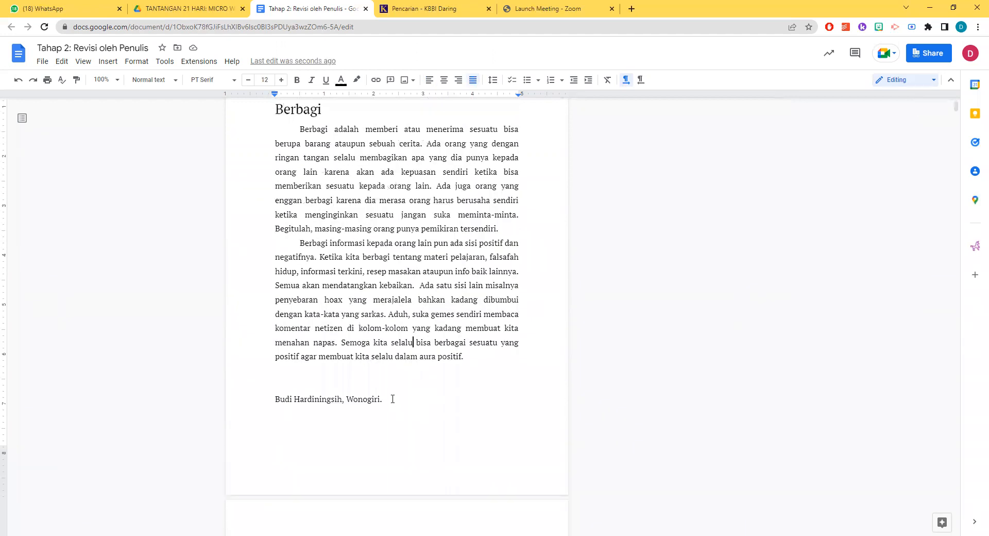
left_click_drag(397, 401, 250, 394)
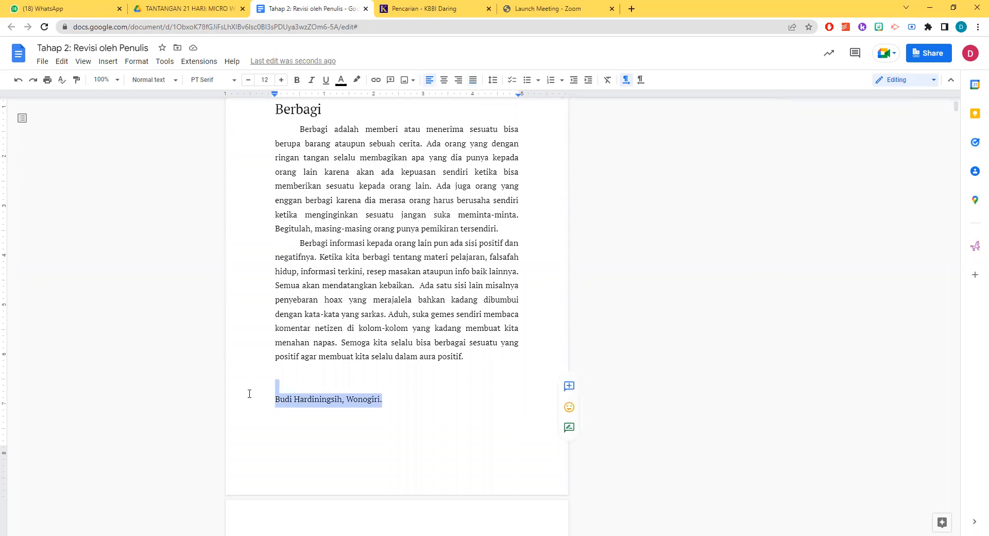
key("BackSpace")
Remove the page gap between the end of the "Berbagi" story and the "Tantangan 6 : Harapan" line
scroll(371, 313, "up", 15)
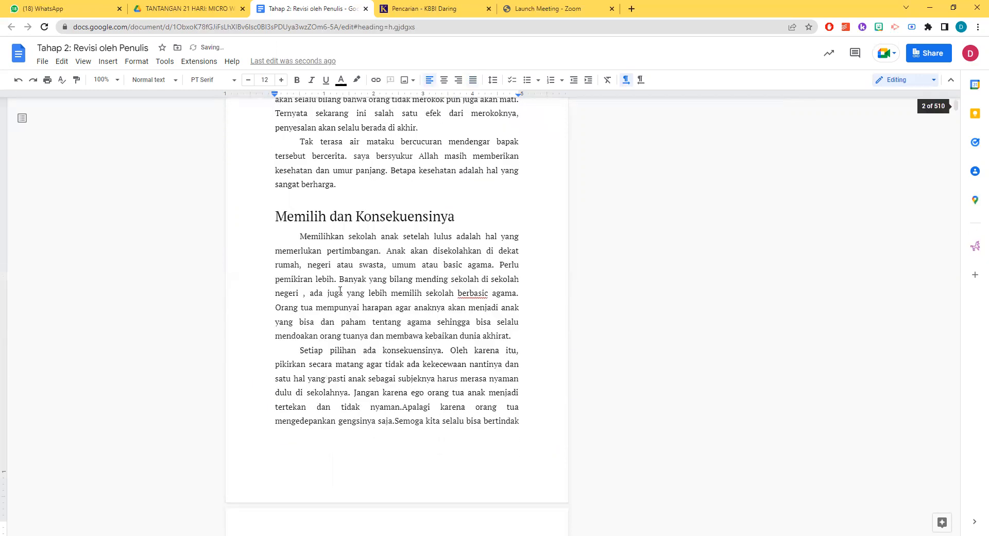
scroll(296, 215, "down", 5)
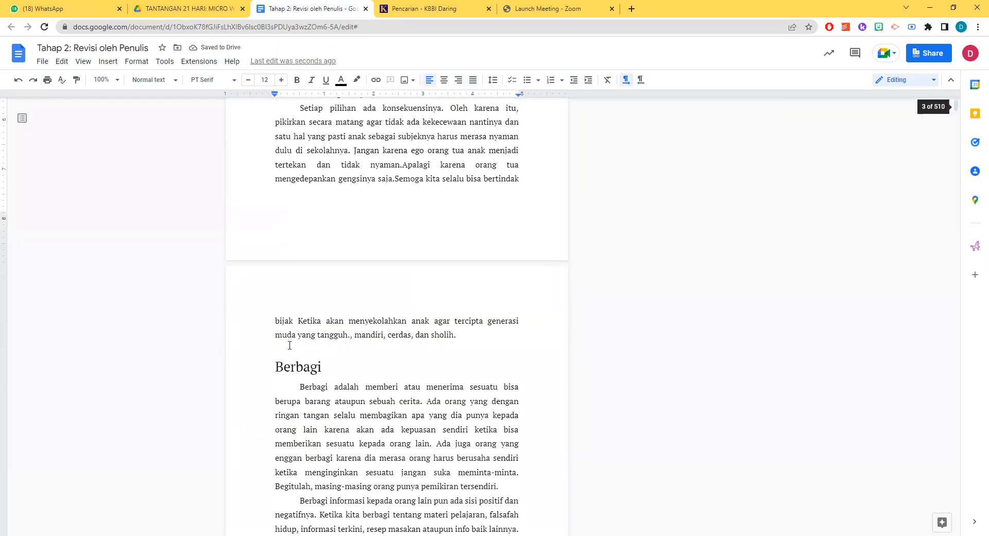
scroll(289, 345, "down", 9)
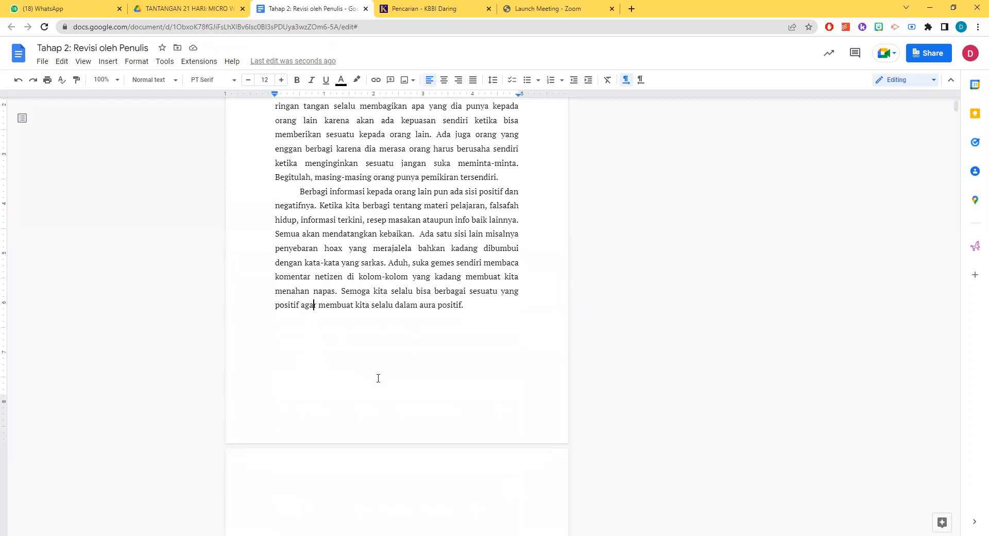
left_click(305, 469)
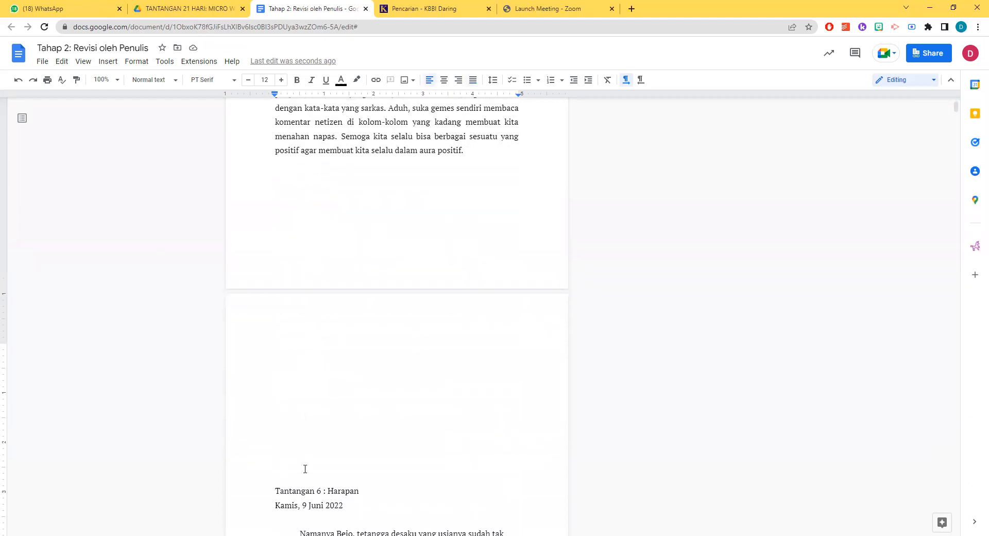
key("Delete")
key("Delete")
scroll(357, 402, "up", 4)
left_click(297, 373)
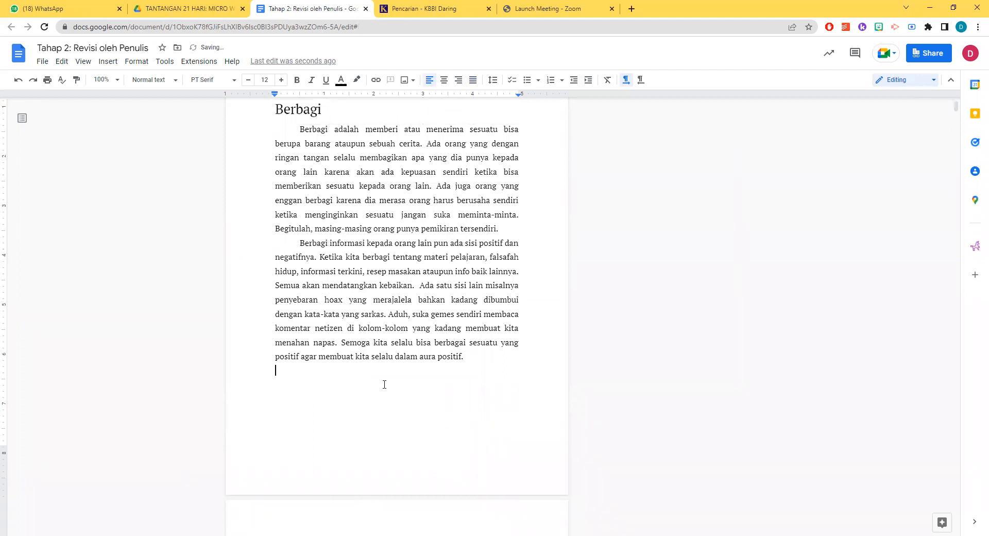
Reduce the "Tantangan 6 : Harapan" title to "Harapan" and remove the date line "Kamis, 9 Juni 2022"
scroll(386, 386, "down", 3)
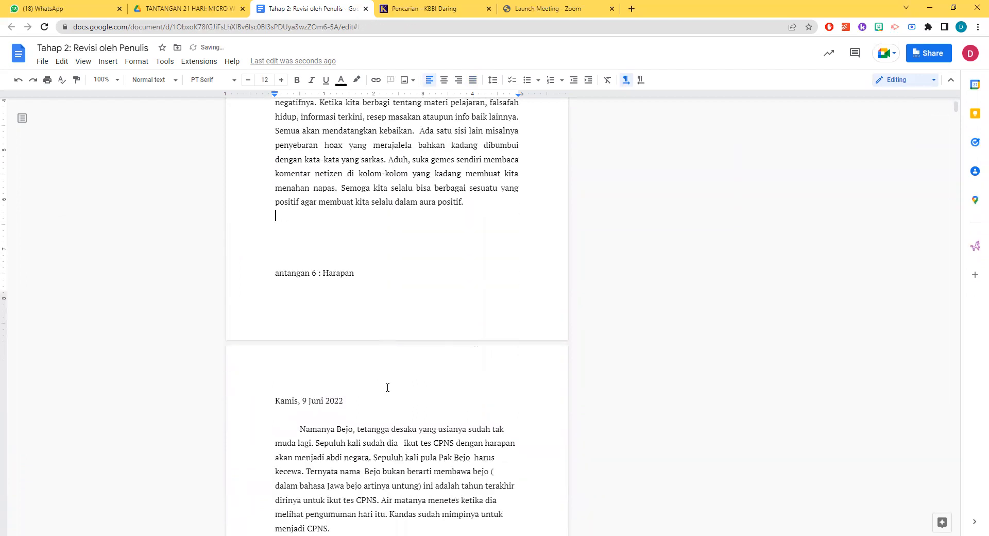
left_click_drag(323, 275, 274, 273)
key("BackSpace")
left_click_drag(358, 401, 219, 404)
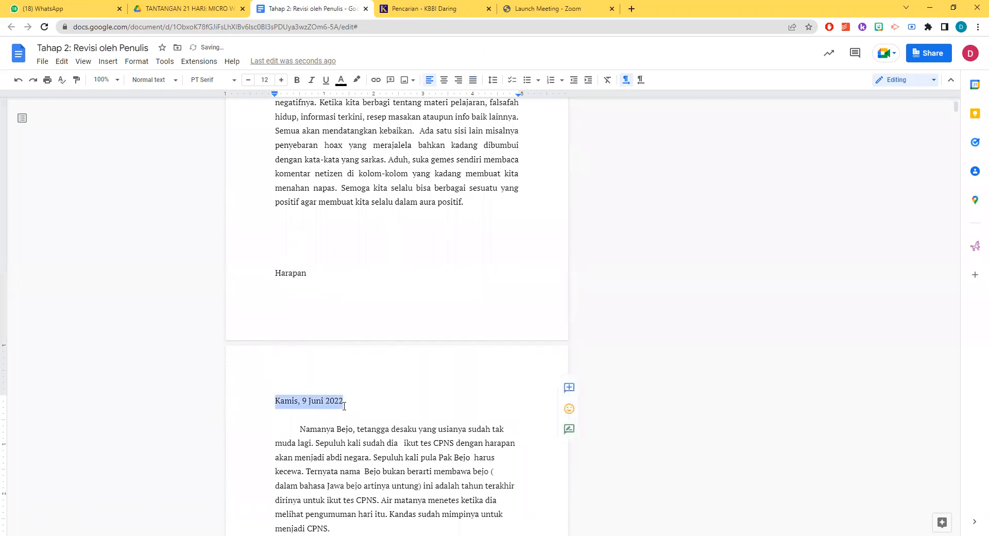
key("ctrl+x")
Set the "Harapan" title to font size 20
left_click(310, 272)
key("shift+Home")
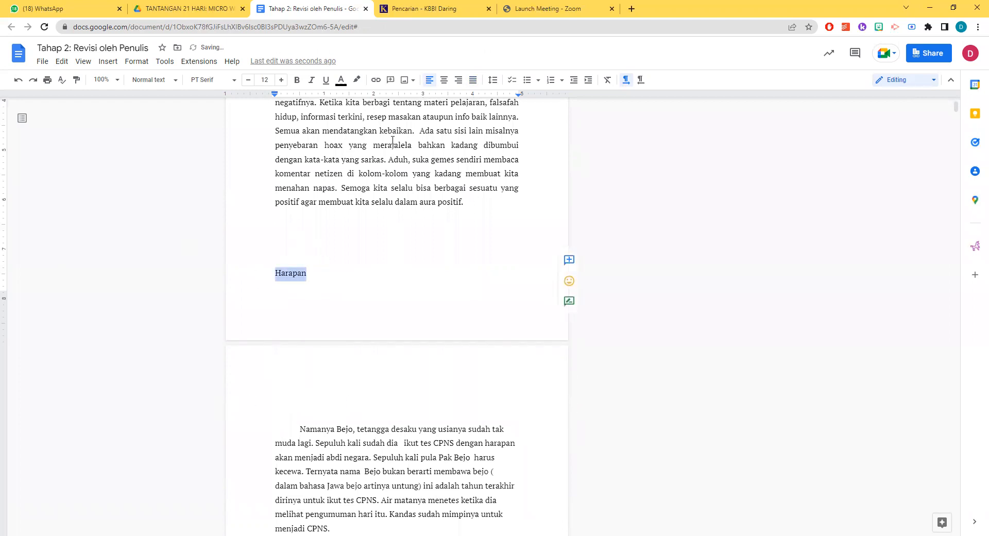
left_click(267, 82)
type("20")
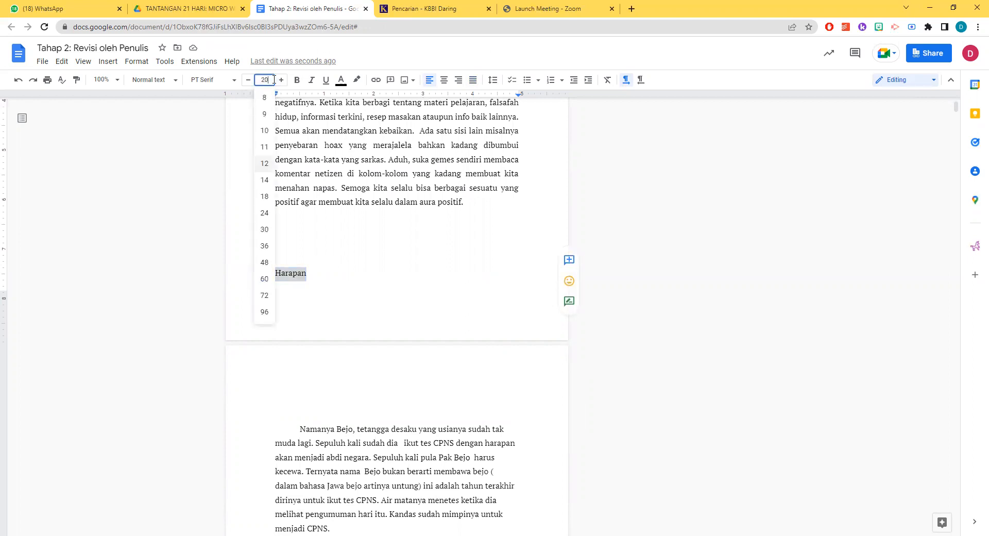
key("Return")
Remove the blank line above the "Harapan" title and start the title on a new page
left_click(289, 247)
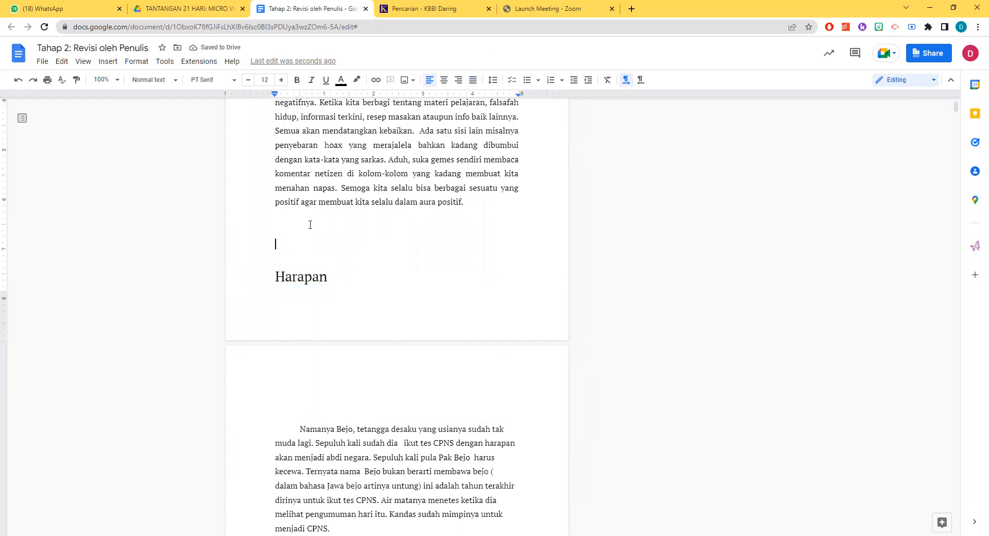
key("BackSpace")
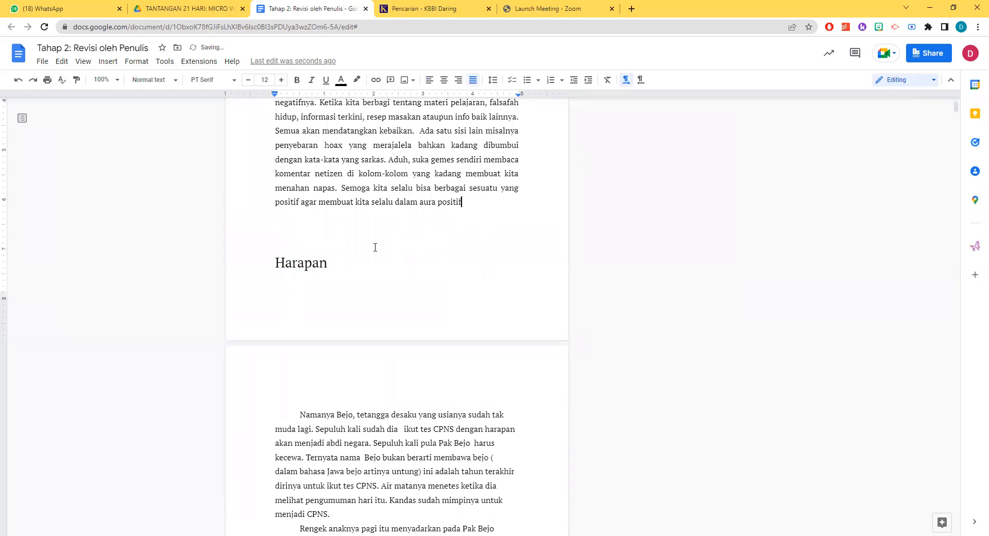
key("ctrl+Return")
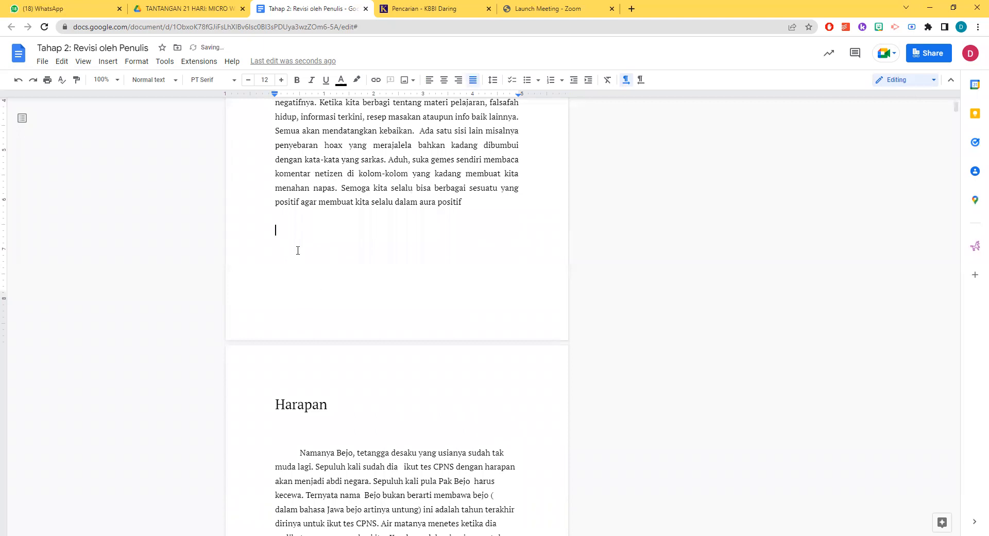
left_click(317, 246)
left_click(286, 222)
Delete the blank lines between the "Harapan" title and its first paragraph
left_click(277, 398)
left_click(298, 422)
key("Delete")
key("Delete")
Justify the two body paragraphs of the "Harapan" story
scroll(357, 420, "down", 2)
scroll(359, 420, "down", 2)
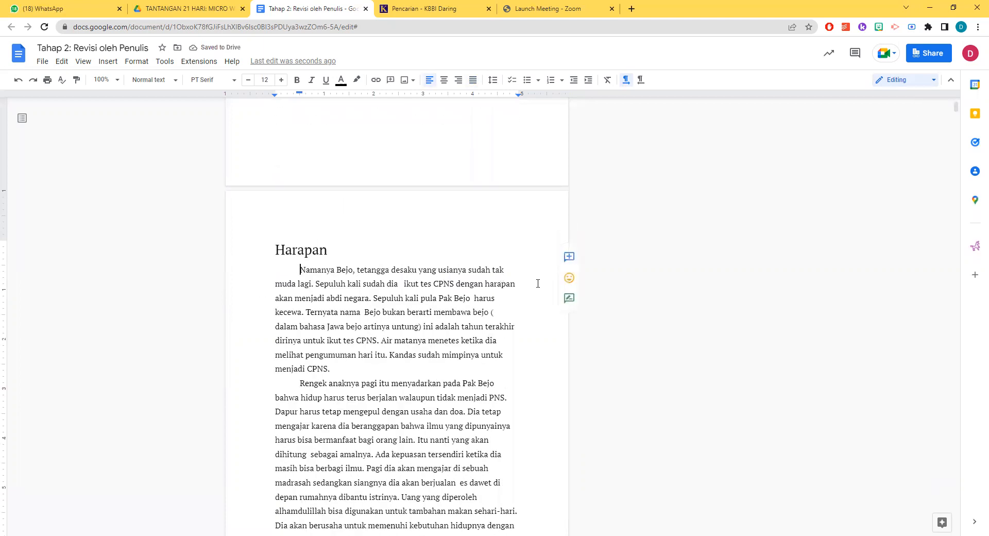
scroll(539, 283, "down", 3)
scroll(539, 283, "up", 2)
scroll(539, 283, "up", 12)
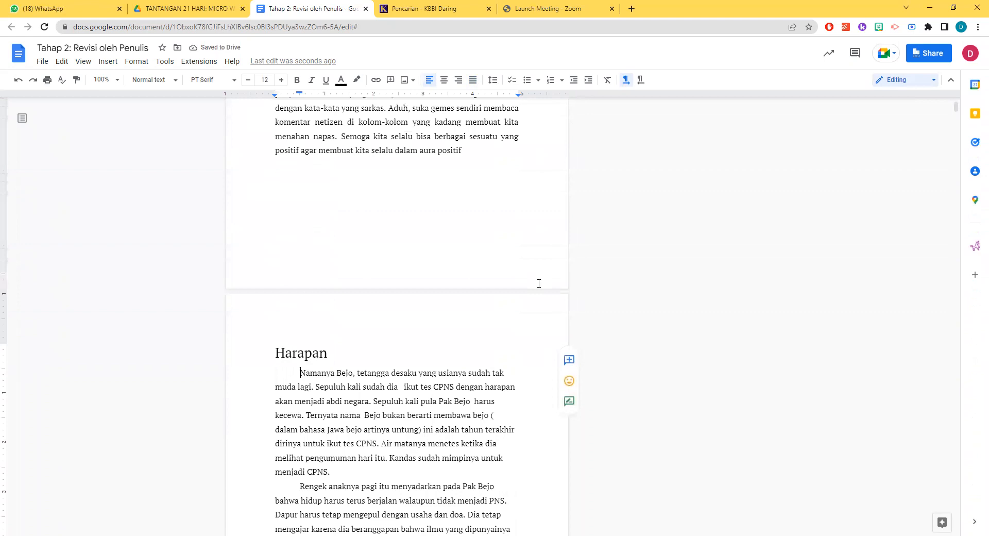
scroll(539, 284, "down", 11)
scroll(539, 285, "down", 2)
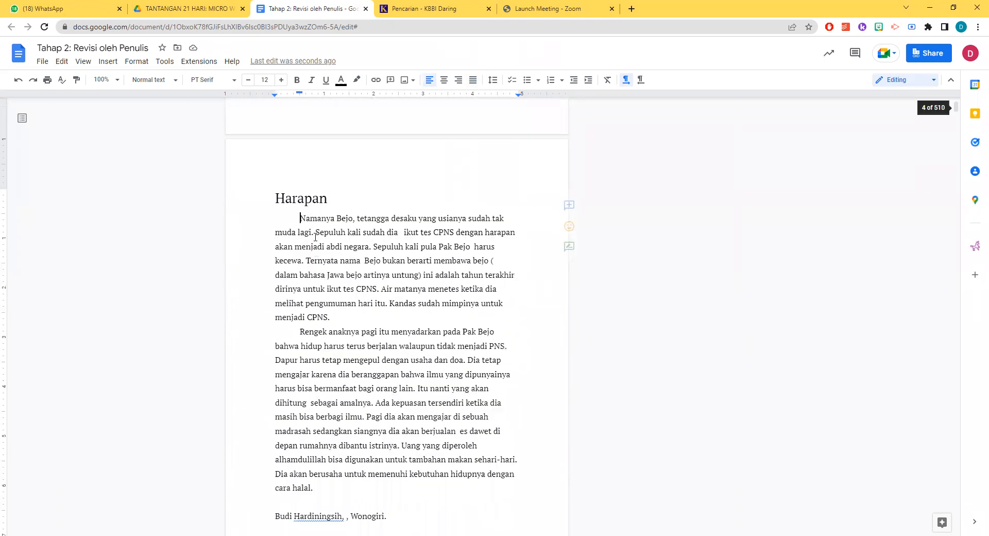
left_click_drag(300, 218, 346, 489)
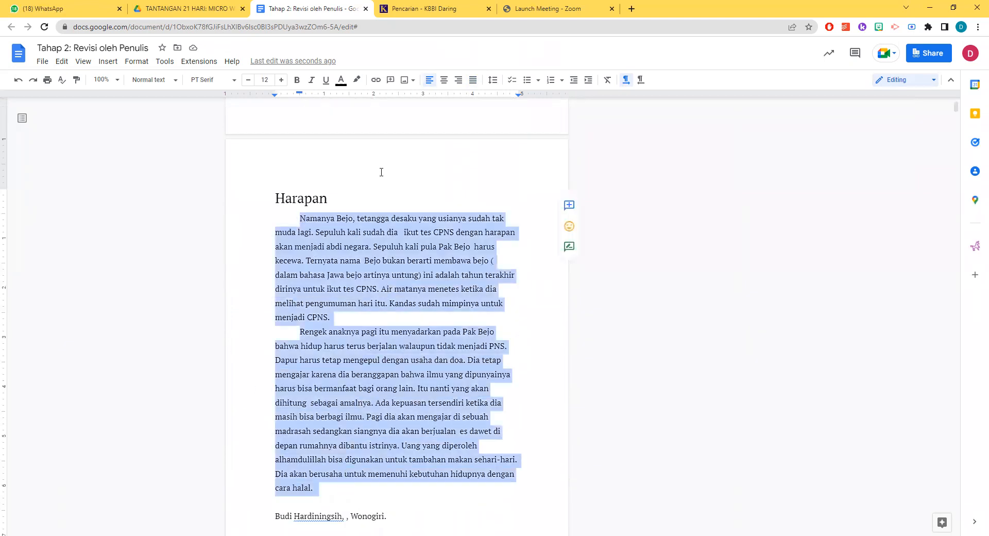
left_click(473, 79)
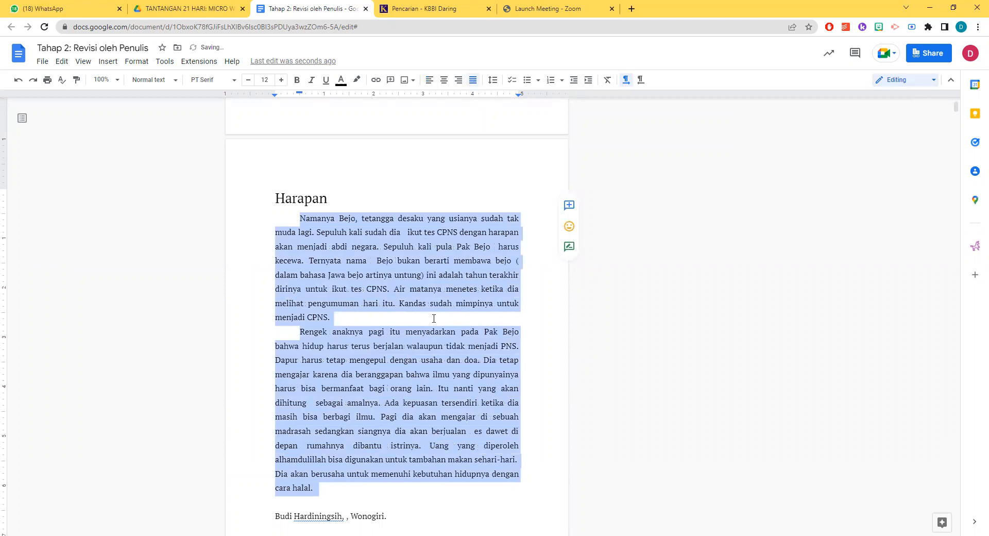
left_click(390, 318)
Delete the line with the author's name and city and a blank line below the "Harapan" story
scroll(390, 317, "down", 4)
left_click_drag(416, 316, 259, 311)
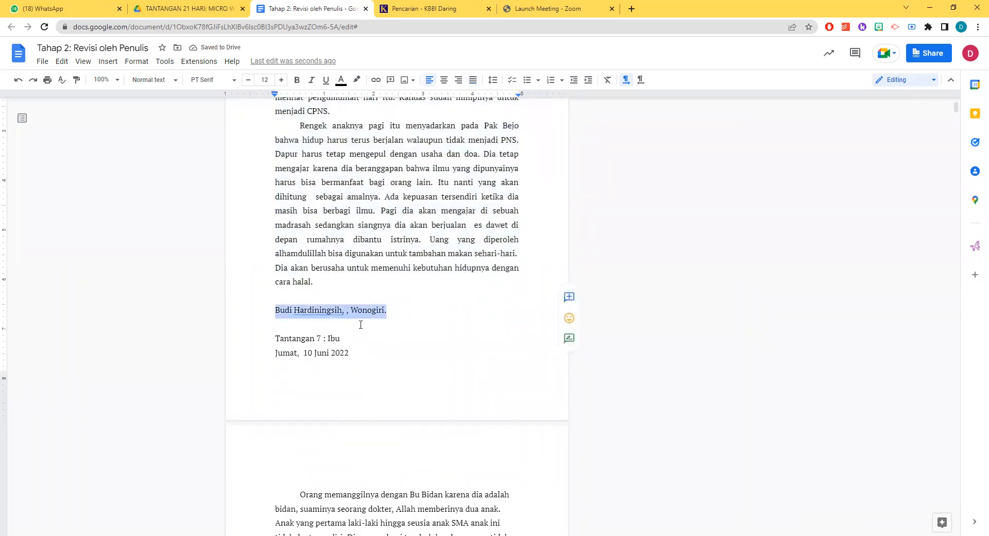
key("BackSpace")
left_click(300, 296)
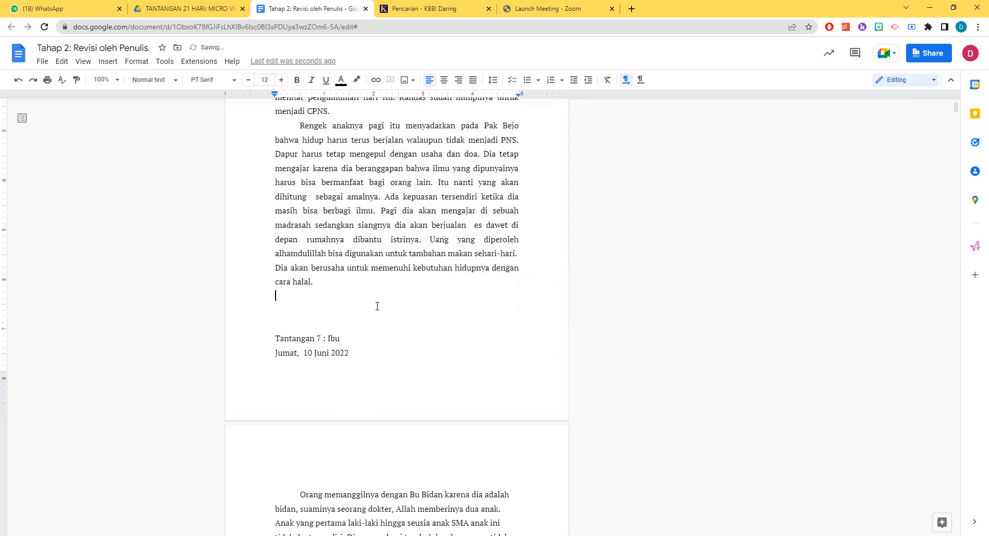
key("Delete")
Reduce the "Tantangan 7 : Ibu" title to "Ibu" and remove the date line "Jumat, 10 Juni 2022"
left_click(289, 325)
left_click(329, 325)
key("BackSpace")
left_click_drag(282, 314, 271, 296)
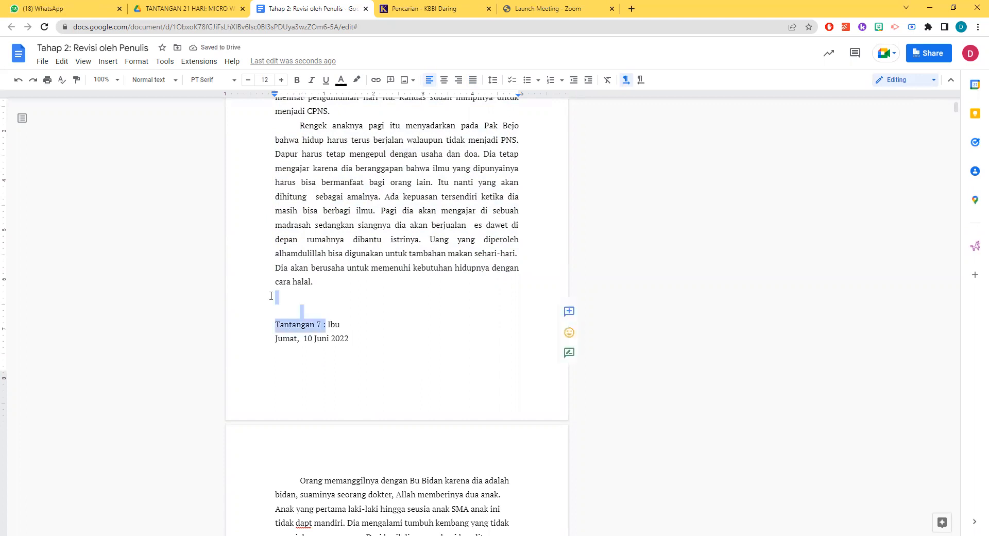
key("BackSpace")
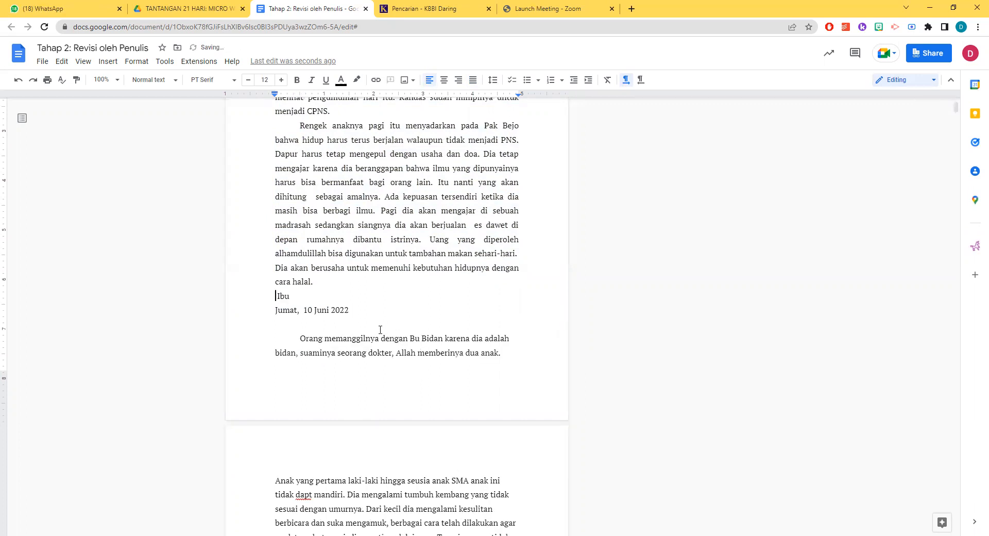
key("Return")
left_click_drag(358, 324, 263, 326)
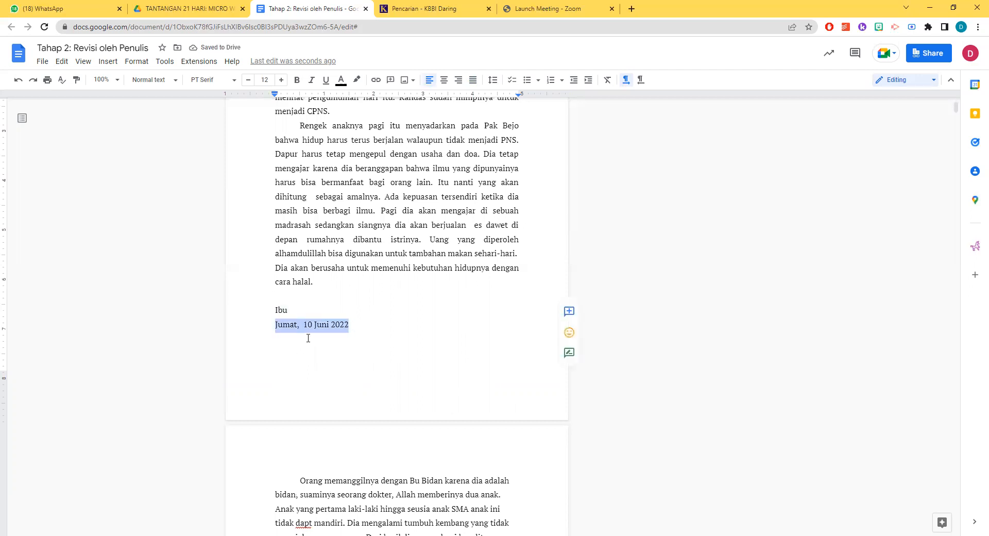
key("BackSpace")
Move the "Ibu" title to the top of the next page and delete the blank lines between it and its story
key("Return")
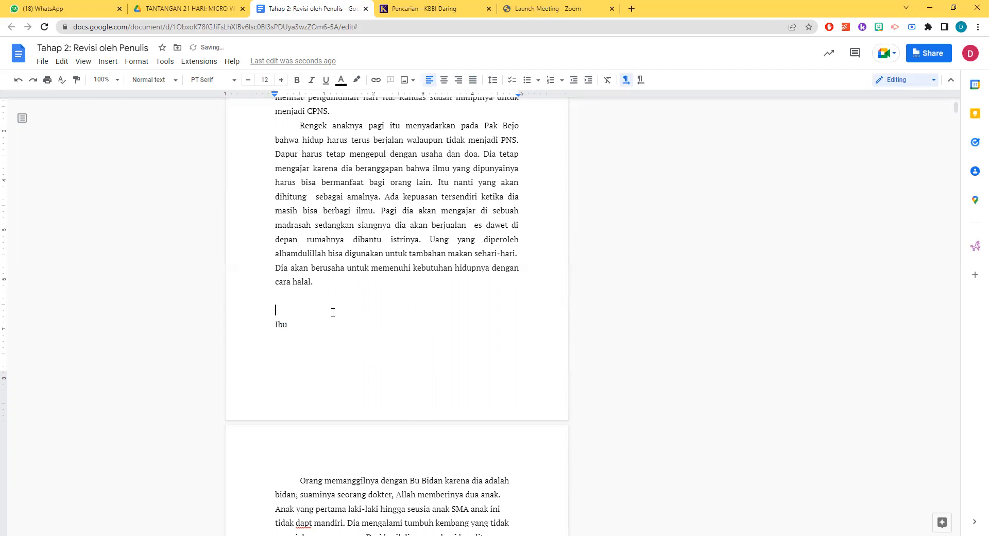
key("Return")
key("Return")
scroll(346, 323, "down", 5)
left_click(297, 240)
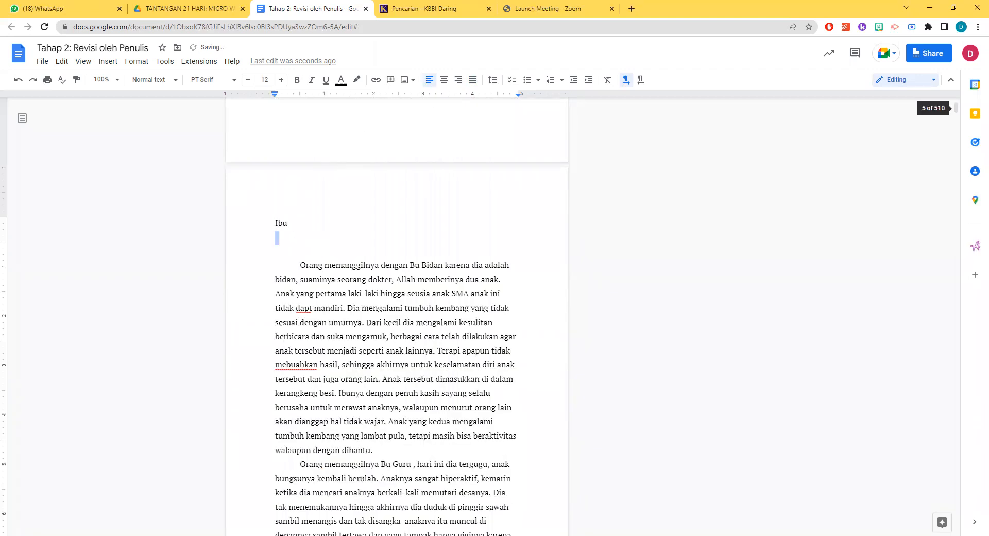
key("Delete")
key("Delete")
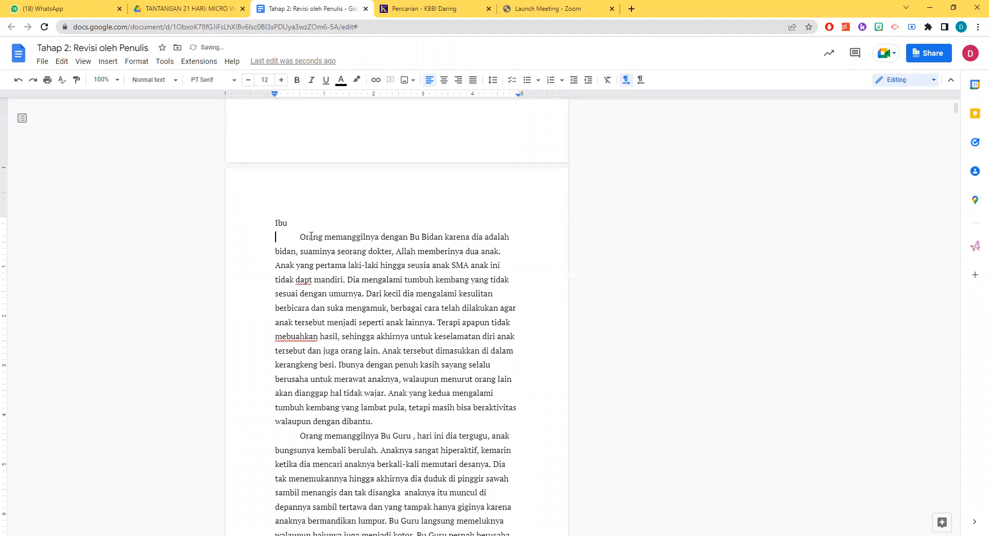
Set the "Ibu" title to font size 20
left_click_drag(301, 223, 208, 227)
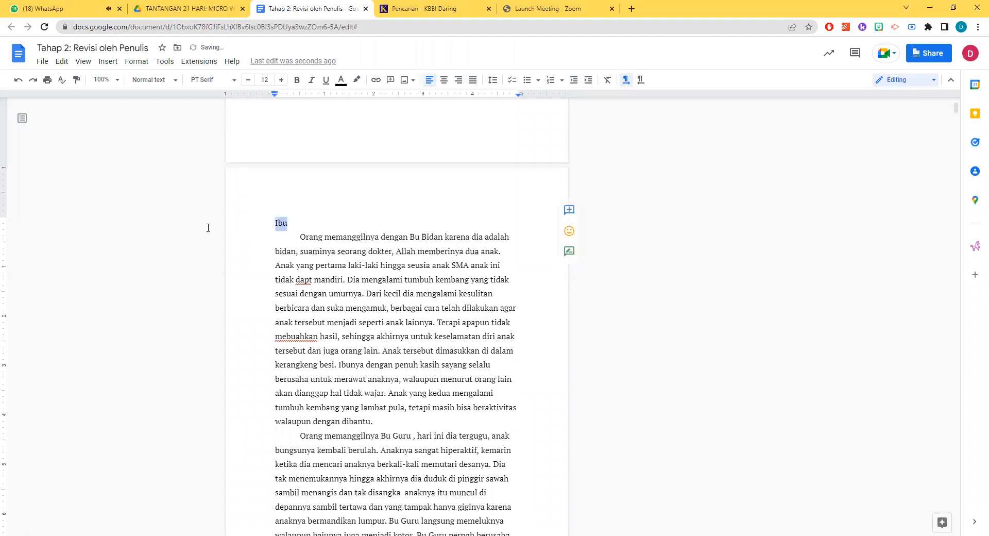
left_click(270, 79)
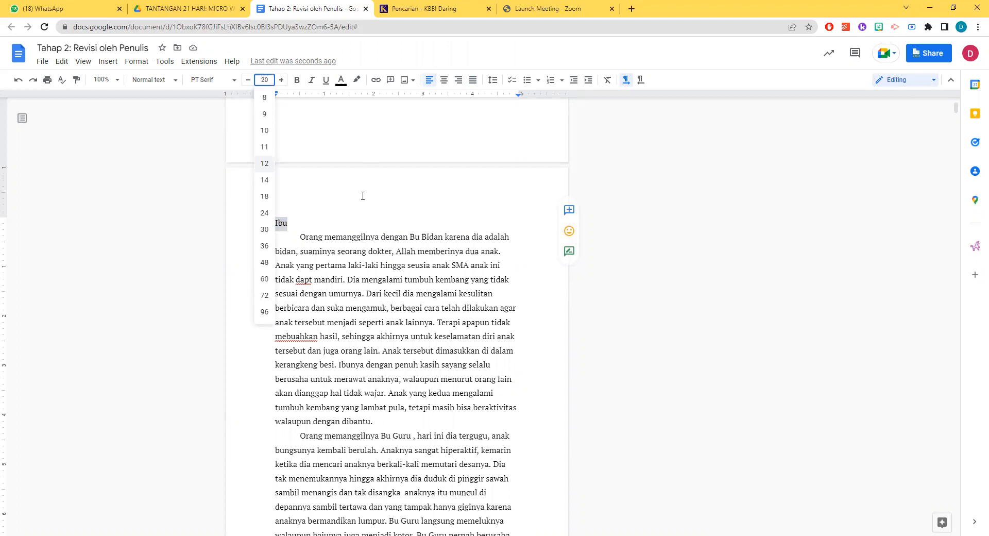
type("20")
key("Return")
Justify all body paragraphs of the "Ibu" story, from below its title to "Aamin."
left_click(347, 247)
left_click_drag(301, 246, 307, 427)
left_click(473, 81)
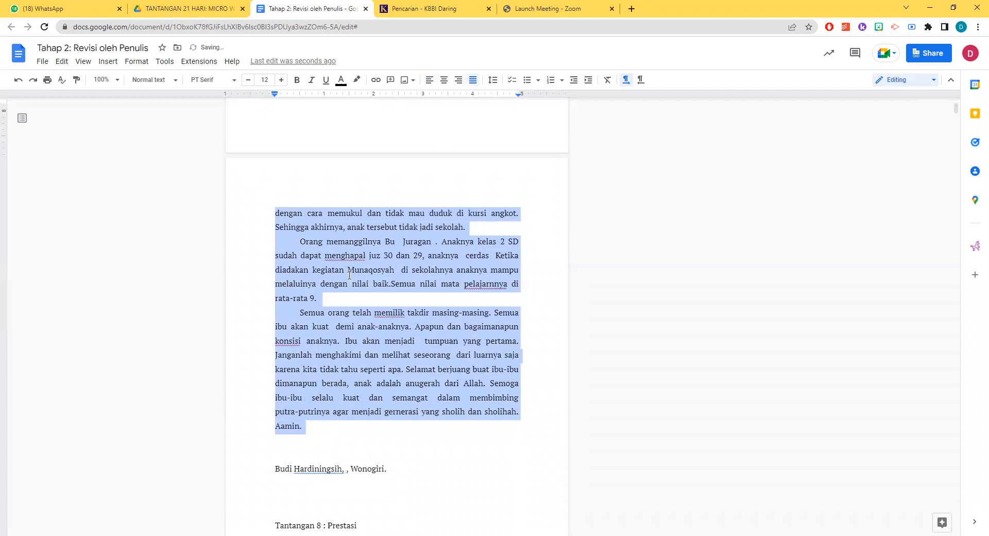
left_click(502, 282)
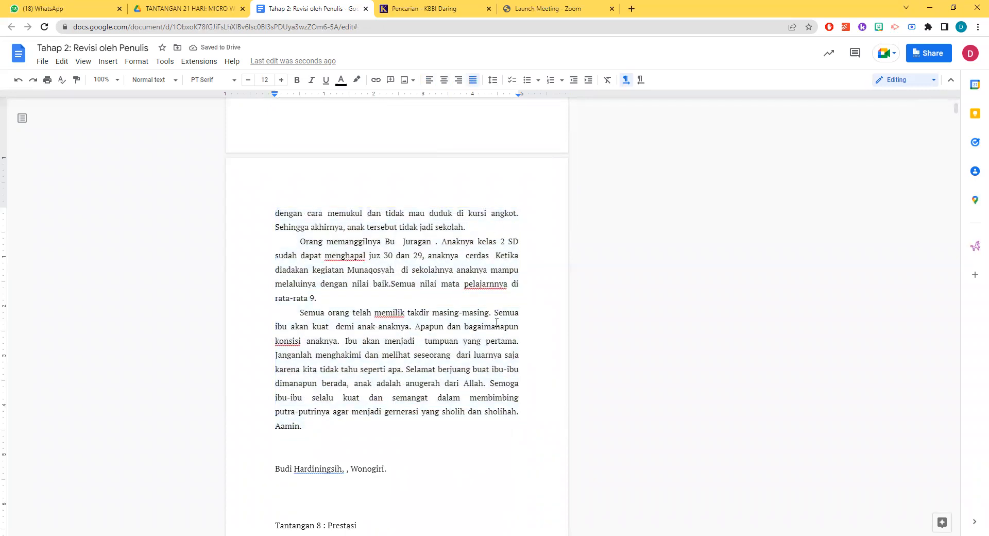
left_click(487, 284)
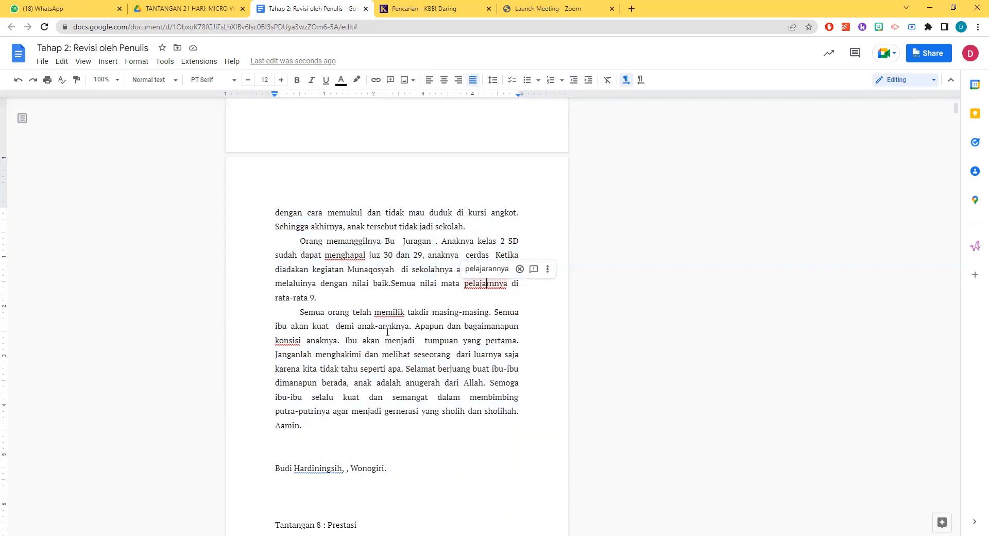
Delete the author's name and city line with its surrounding blank lines between the "Ibu" story and "Tantangan 8 : Prestasi"
scroll(381, 330, "down", 2)
left_click(342, 337)
left_click_drag(413, 363, 269, 341)
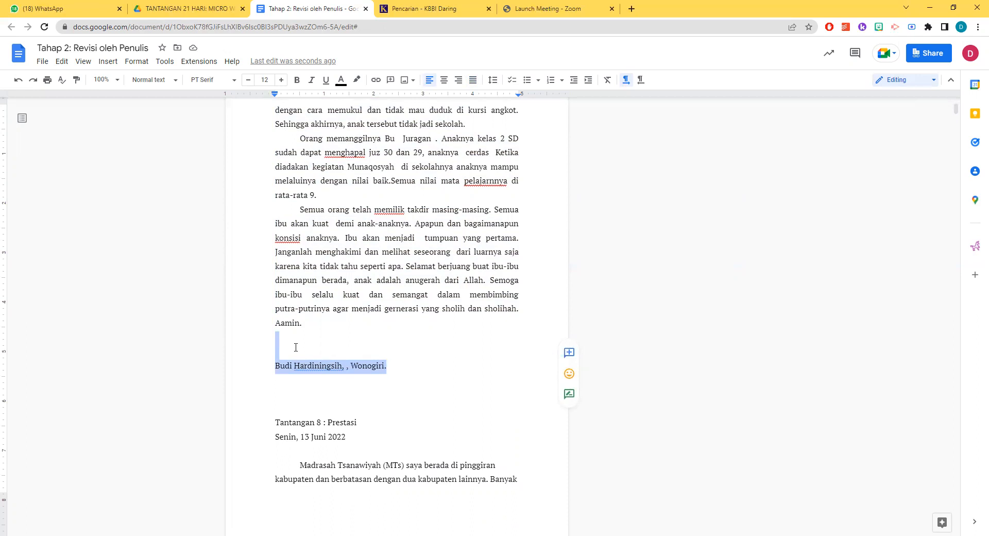
key("Delete")
key("Delete")
key("Delete")
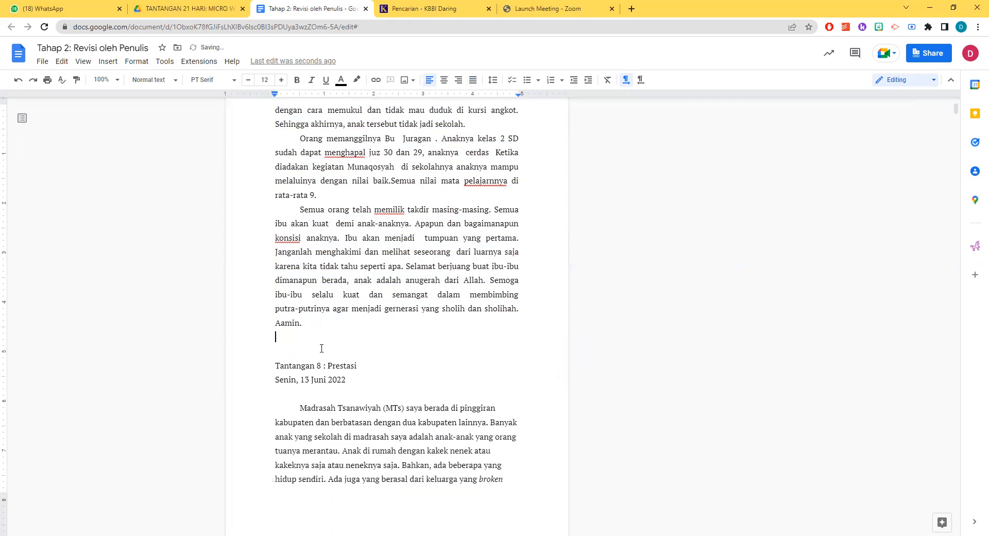
Review the first author's section from its opening title through the remaining stories to the start of chapter 2
scroll(403, 348, "up", 20)
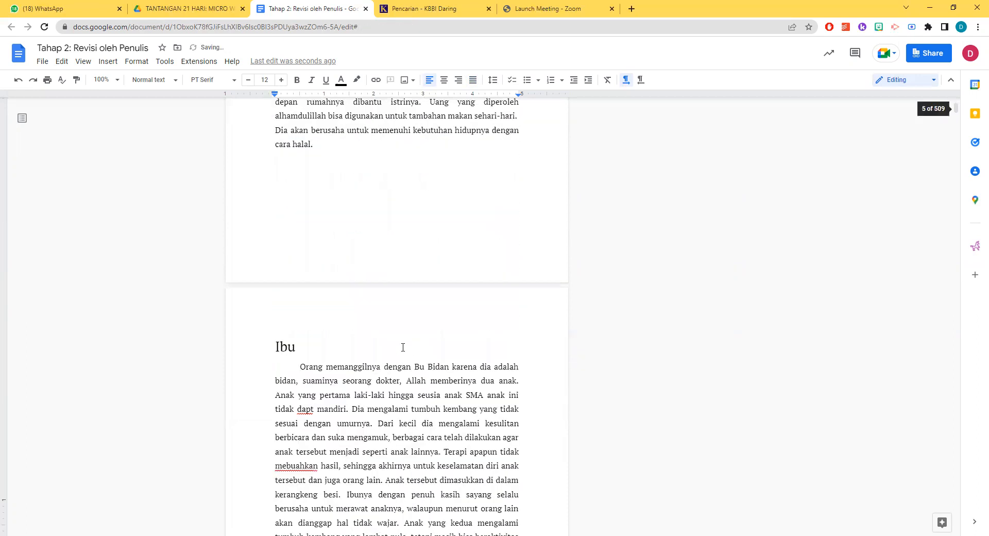
scroll(403, 348, "up", 20)
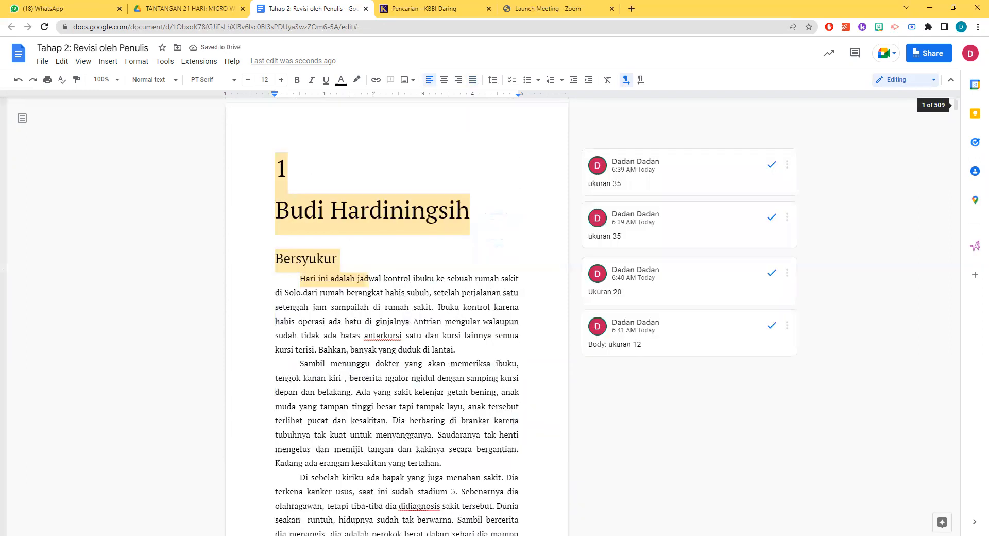
left_click(346, 212)
scroll(371, 325, "down", 15)
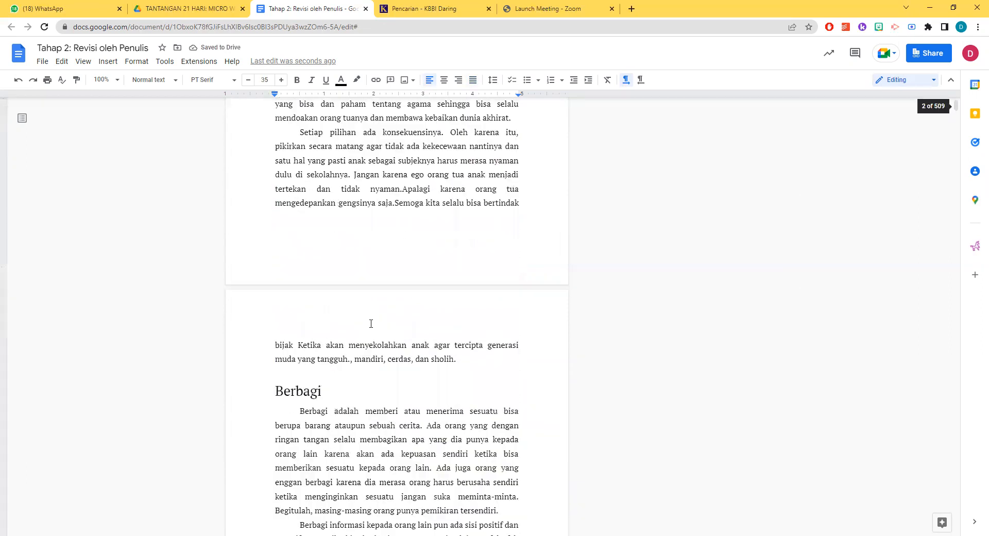
scroll(373, 323, "down", 20)
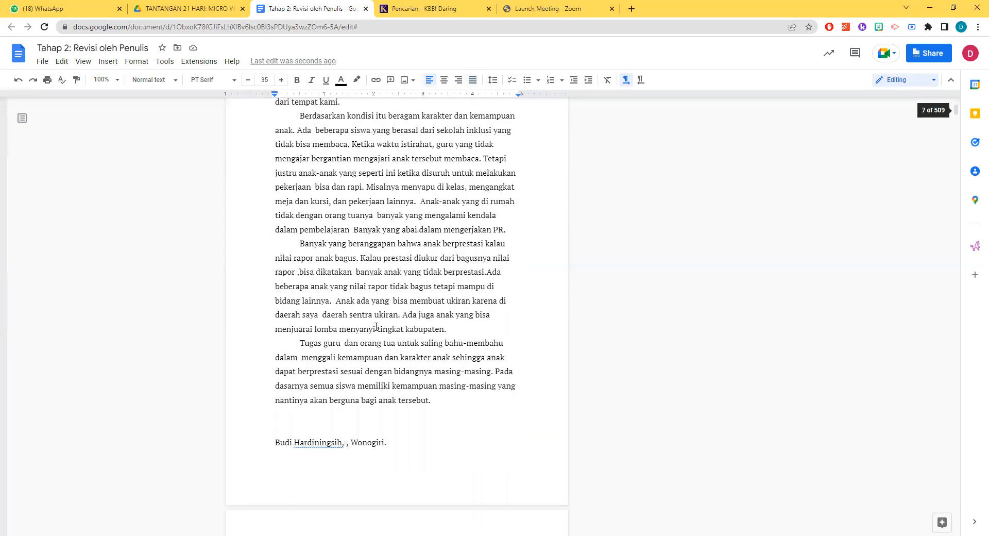
scroll(376, 326, "down", 20)
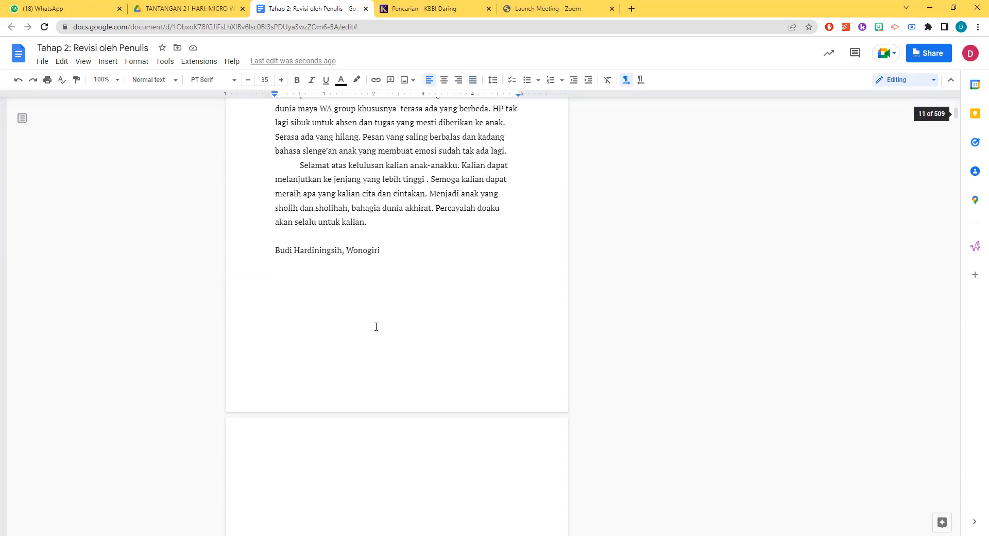
scroll(376, 326, "down", 20)
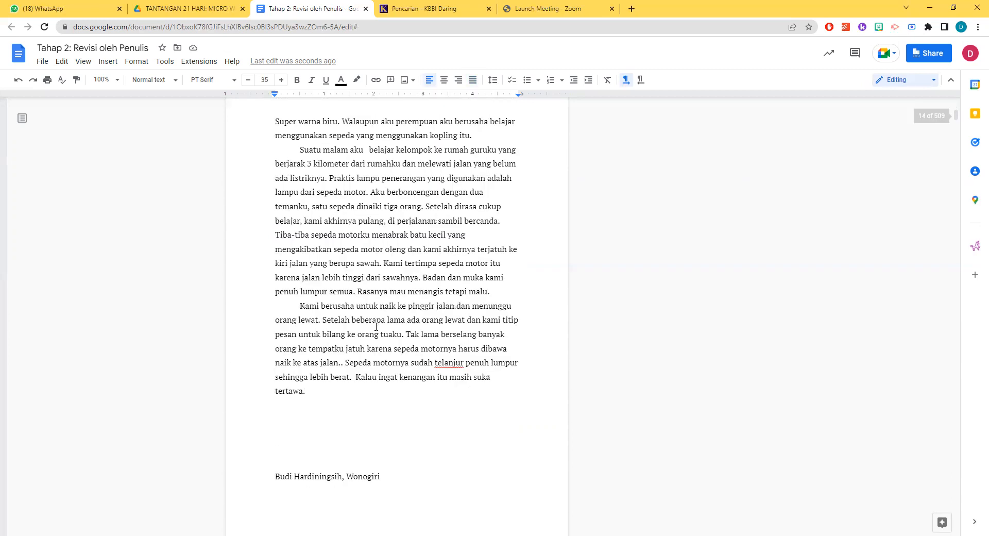
scroll(376, 326, "down", 20)
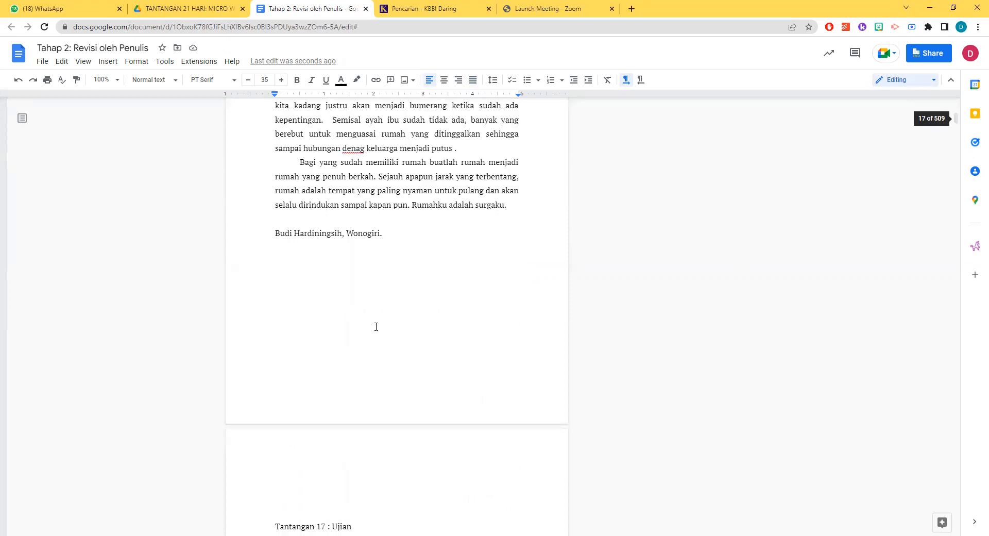
scroll(376, 326, "down", 10)
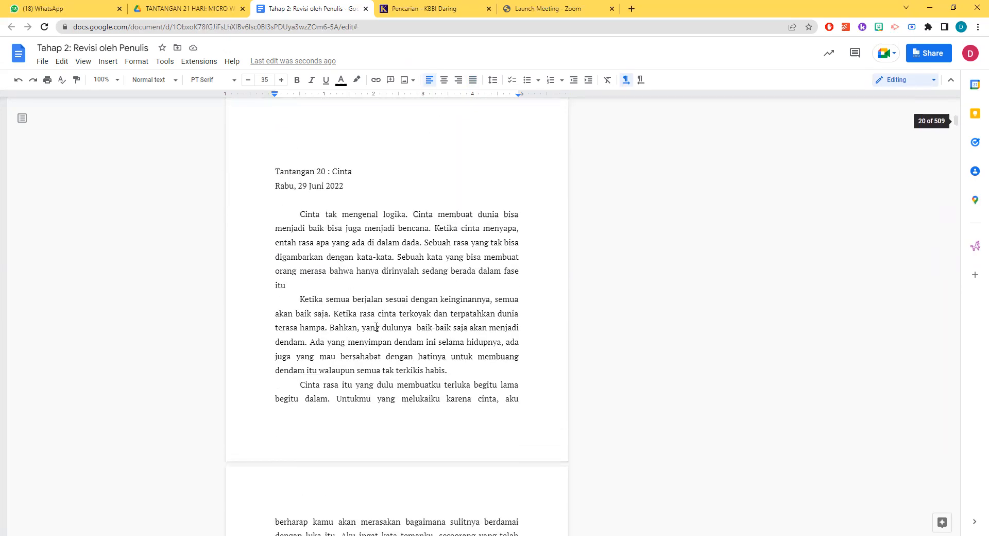
scroll(376, 326, "down", 10)
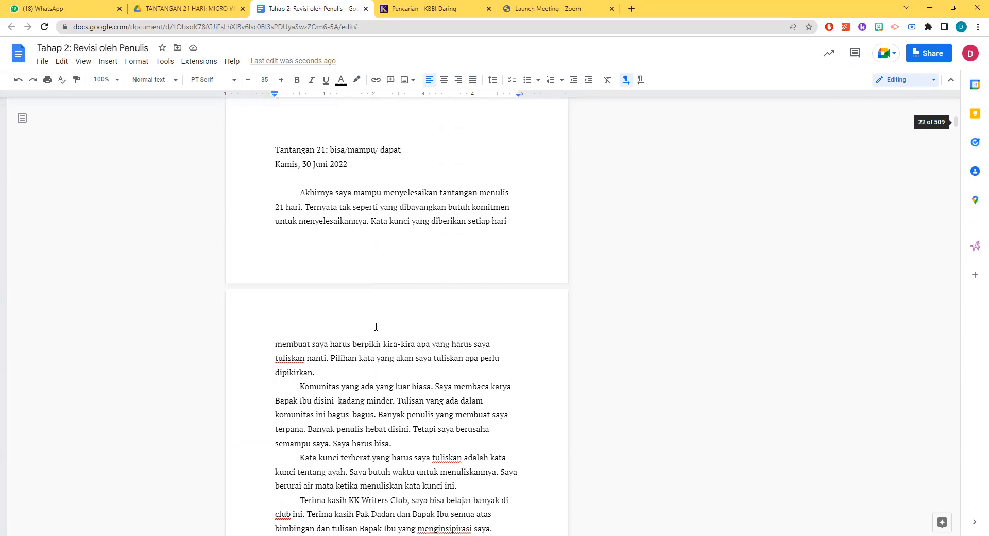
scroll(377, 326, "down", 7)
Delete the "Menulis 10 Menit Bersama KK Kreatif Writers Club" line and the author byline above "Gratitude" in chapter 2
left_click(311, 287)
scroll(413, 343, "down", 2)
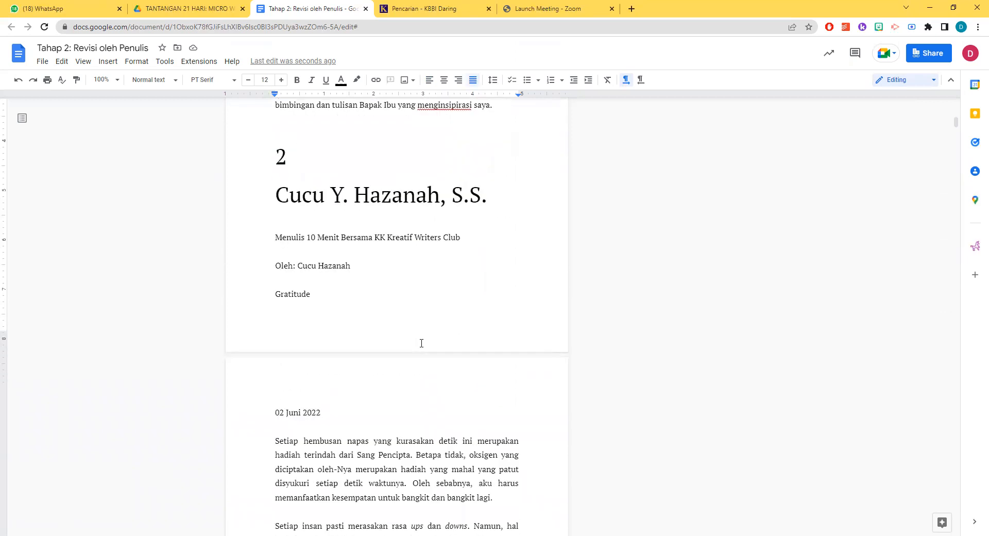
left_click_drag(354, 227, 274, 188)
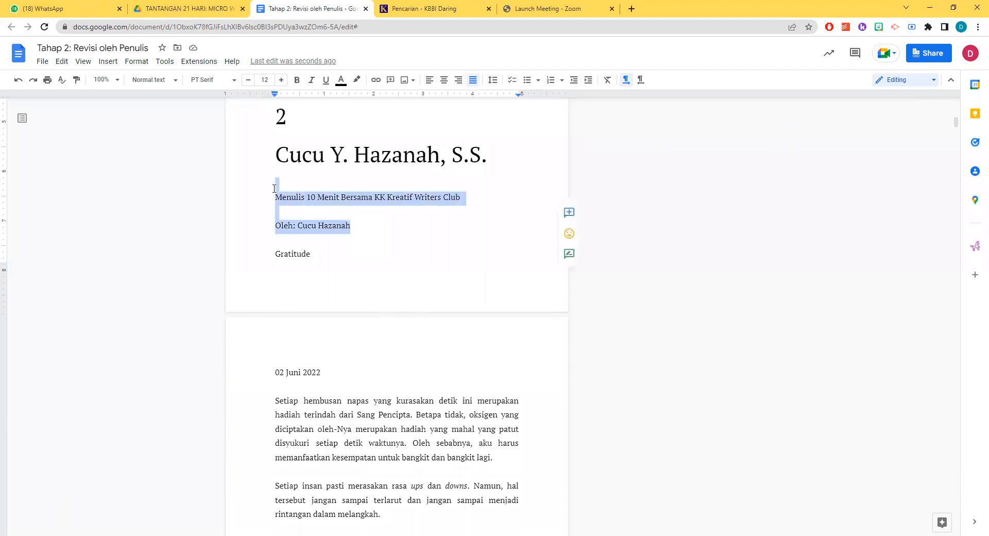
key("BackSpace")
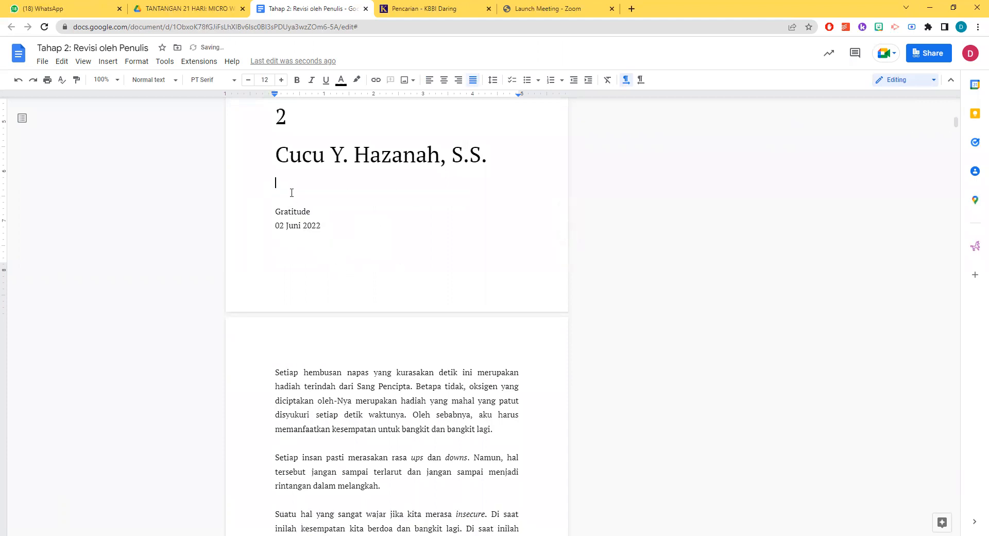
Delete the blank line above the "Gratitude" title and the "02 Juni 2022" date with the blank lines below it
key("Delete")
triple_click(318, 212)
key("BackSpace")
key("Delete")
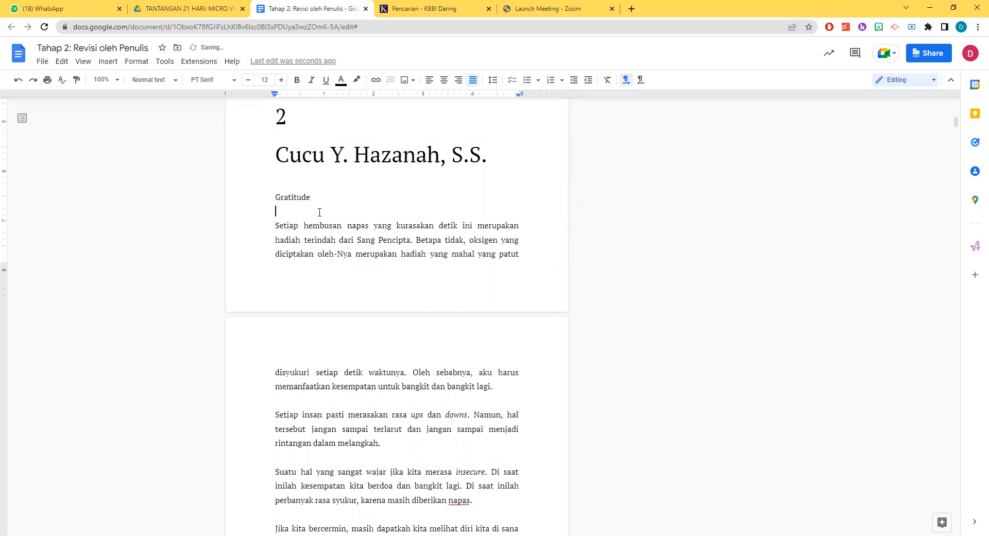
key("BackSpace")
Set the "Gratitude" title to font size 20 and italicize it
double_click(311, 197)
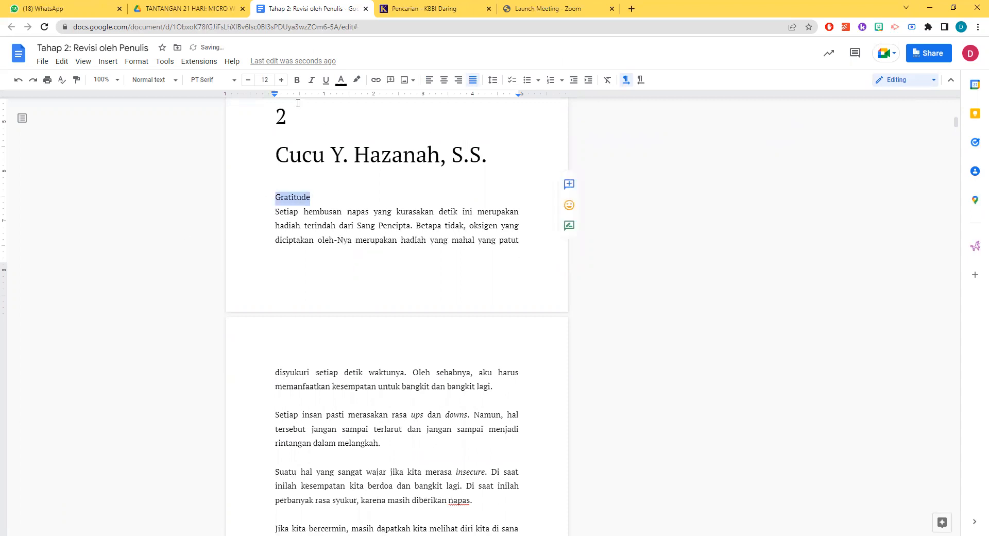
left_click(281, 80)
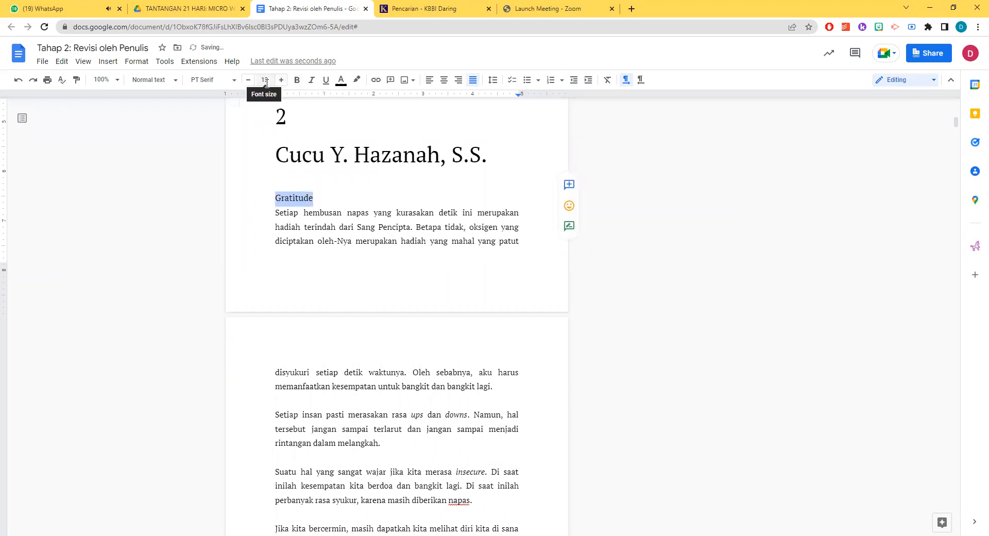
left_click(270, 81)
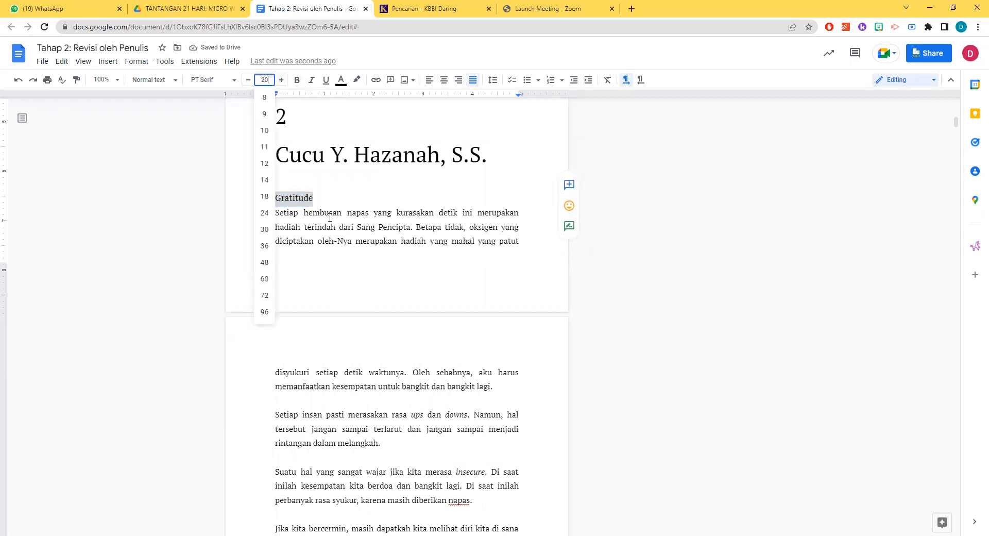
key("Return")
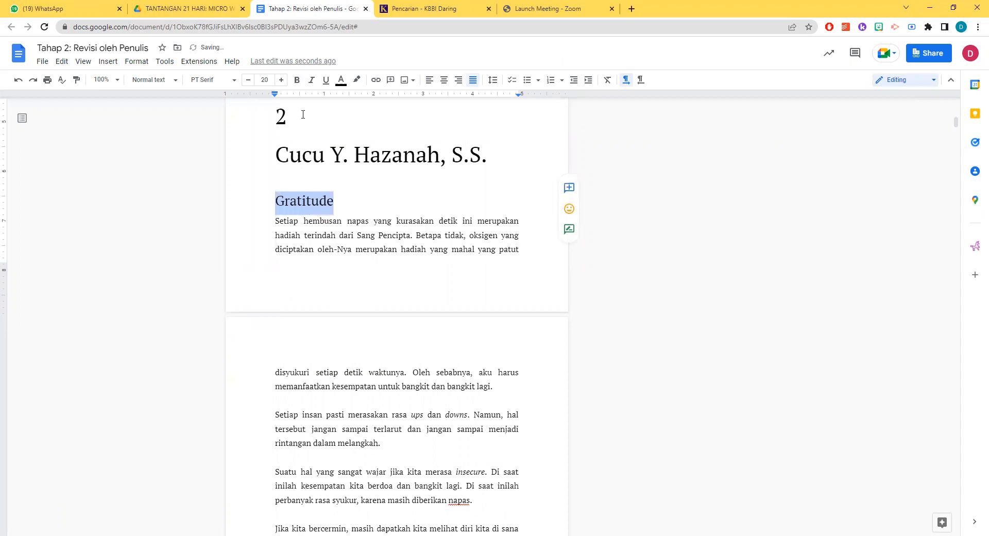
left_click(312, 80)
left_click(328, 233)
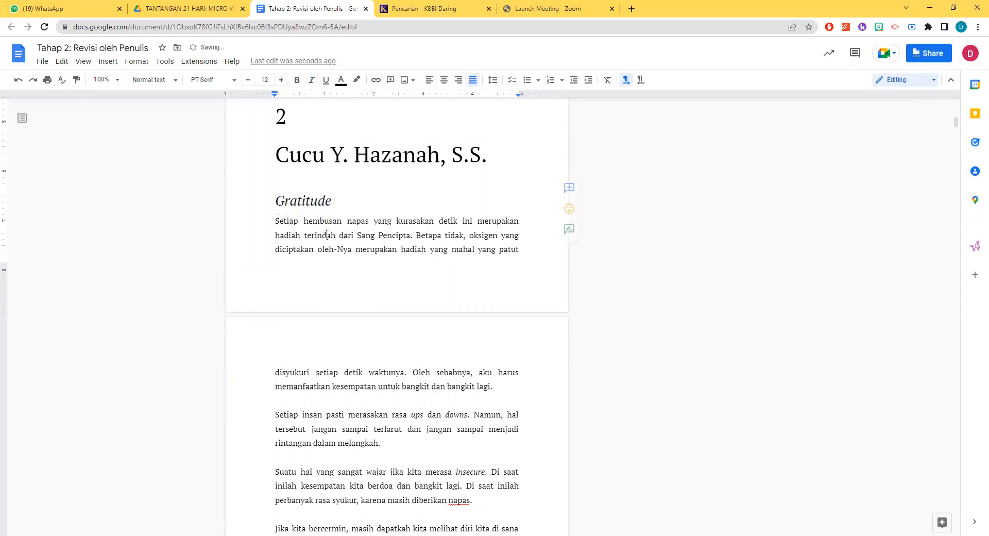
Compare the layout at the end of chapter 1 with the opening of chapter 2 around "Gratitude"
scroll(330, 237, "down", 4)
scroll(352, 278, "up", 6)
scroll(353, 278, "down", 6)
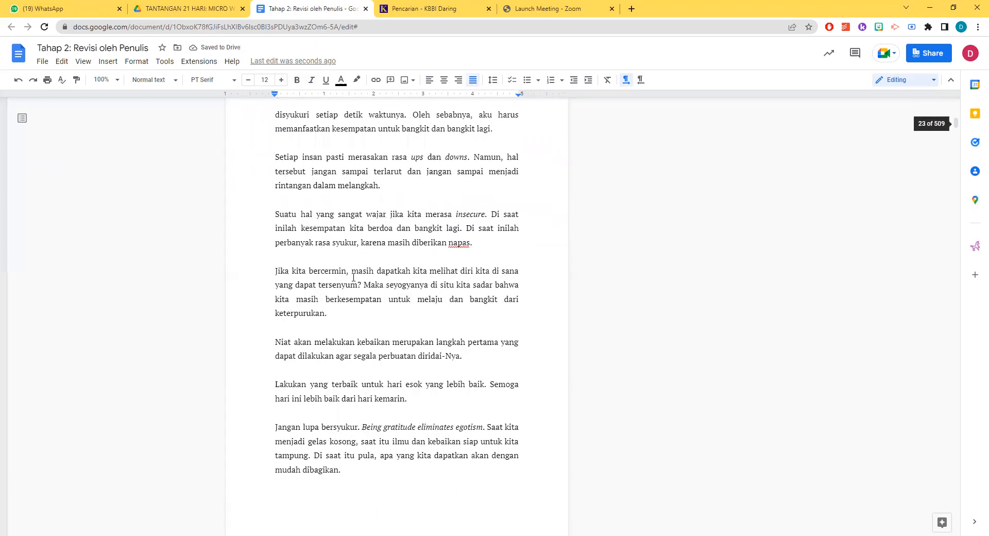
scroll(395, 257, "up", 6)
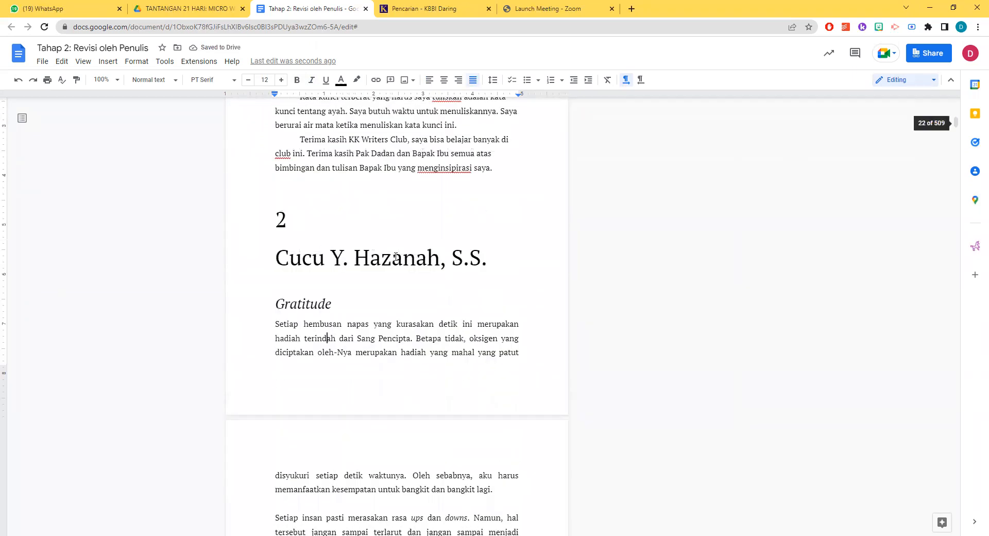
scroll(396, 256, "up", 4)
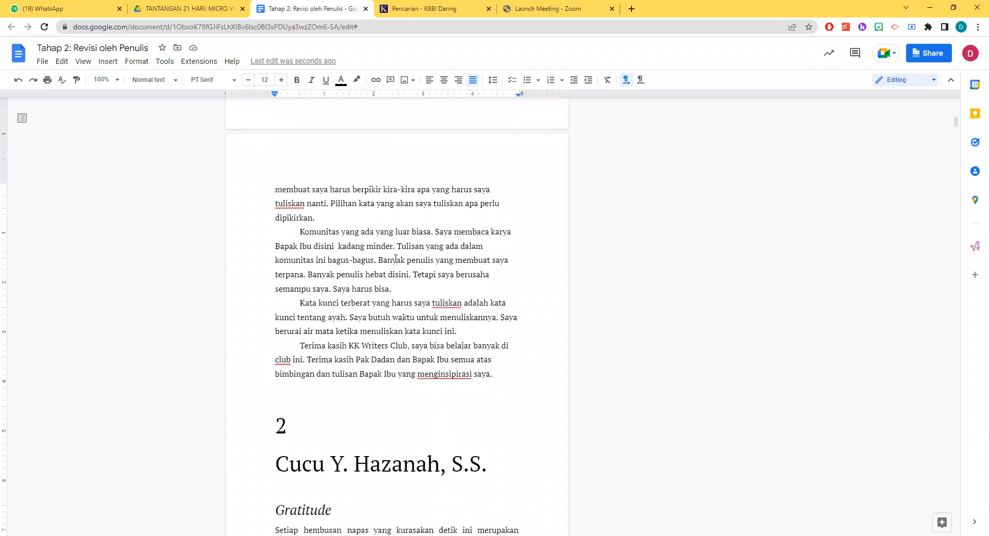
scroll(397, 257, "down", 3)
scroll(360, 350, "down", 3)
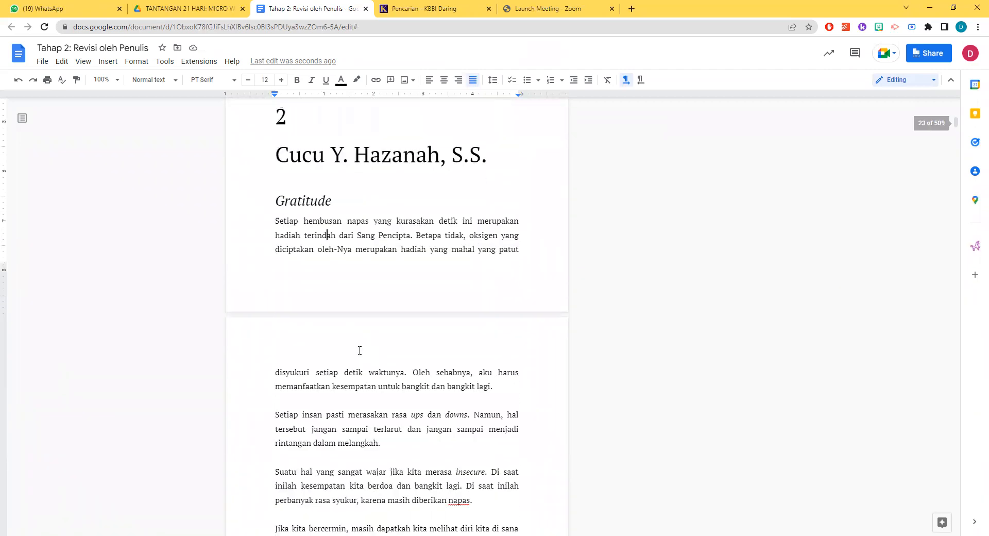
scroll(363, 340, "up", 7)
scroll(365, 333, "up", 1)
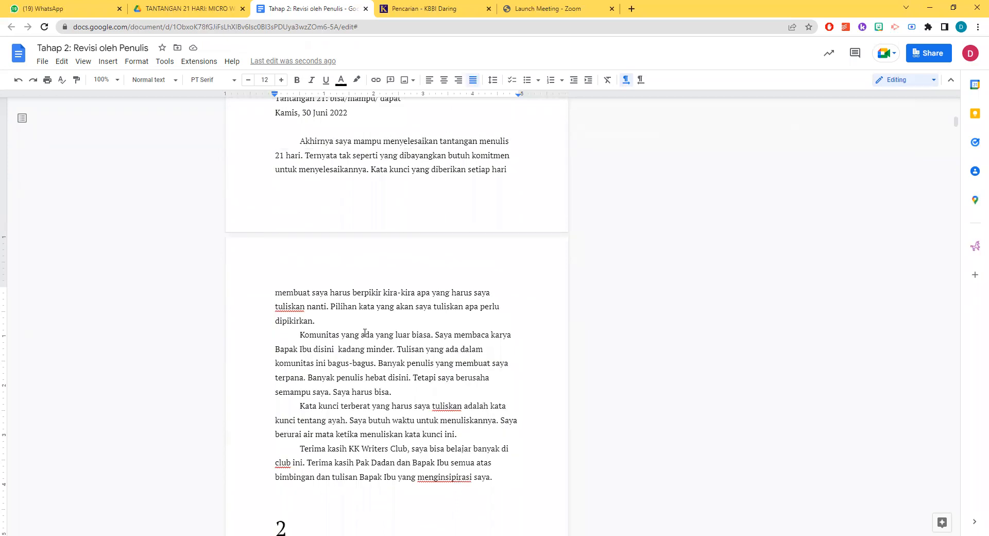
scroll(365, 333, "down", 7)
scroll(327, 326, "down", 2)
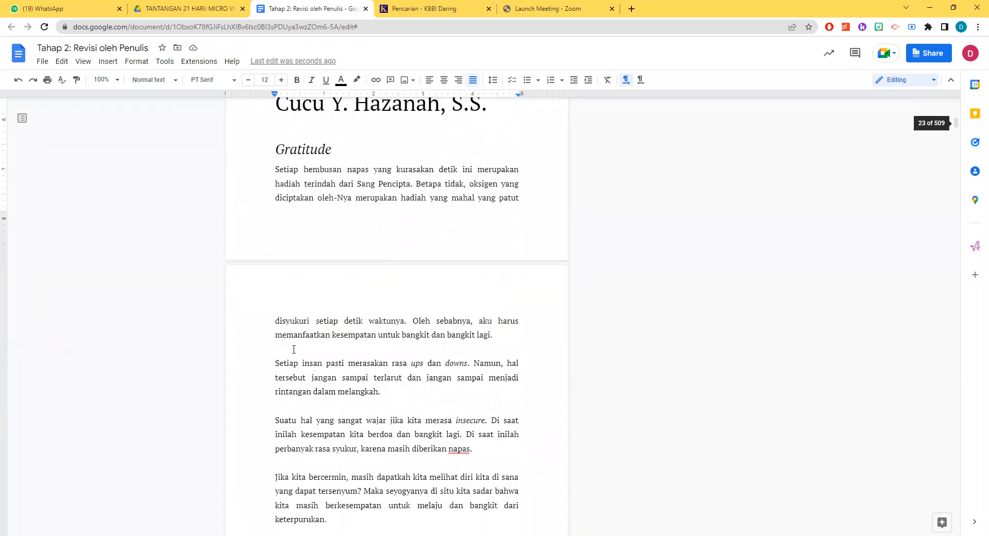
Delete the "#kkkreatifwritersclub #menulis10menit" and "#Day1" hashtag lines after the "Gratitude" story
left_click(288, 393)
scroll(288, 408, "down", 3)
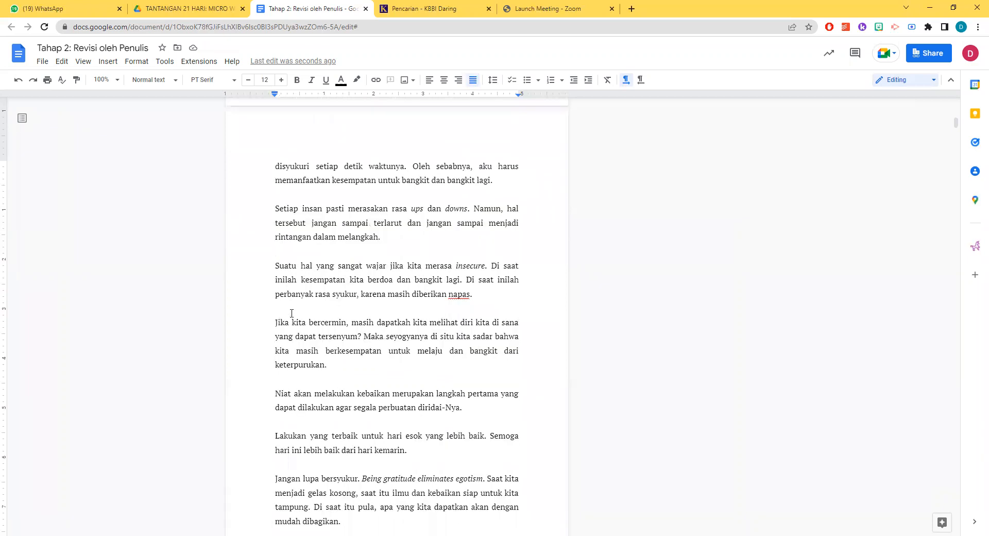
scroll(312, 397, "down", 4)
scroll(360, 340, "down", 2)
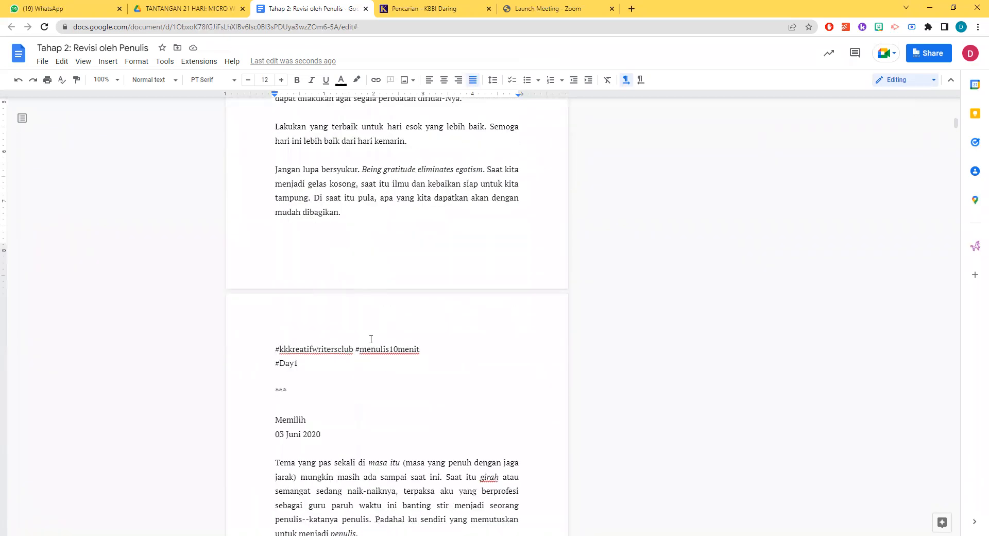
left_click_drag(299, 364, 272, 339)
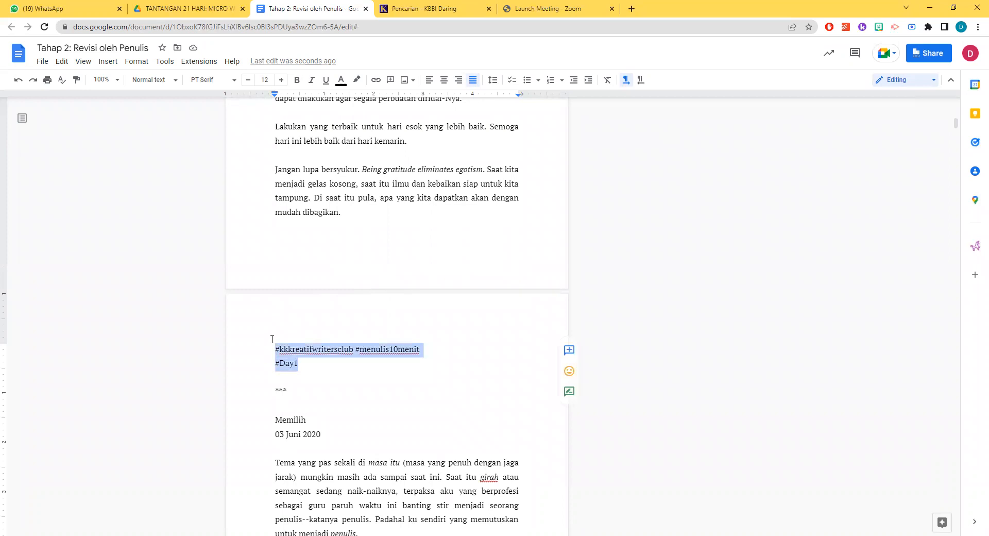
key("BackSpace")
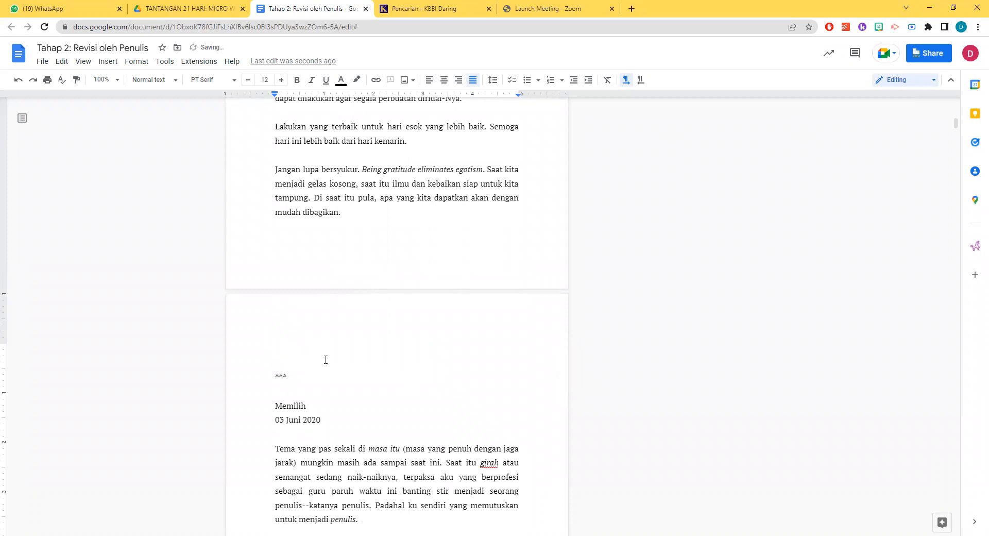
Delete the "***" separator and the surrounding blank lines above the "Memilih" title
key("BackSpace")
key("BackSpace")
left_click_drag(304, 348, 270, 267)
Delete the "03 Juni 2020" date under "Memilih" and set that title to font size 20
key("BackSpace")
left_click(299, 348)
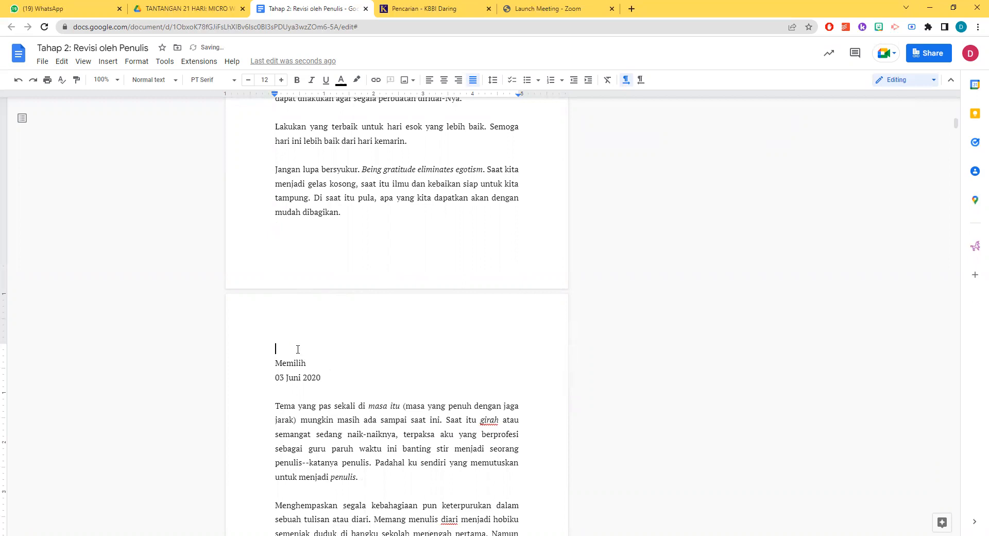
key("Delete")
left_click_drag(321, 364, 221, 355)
key("BackSpace")
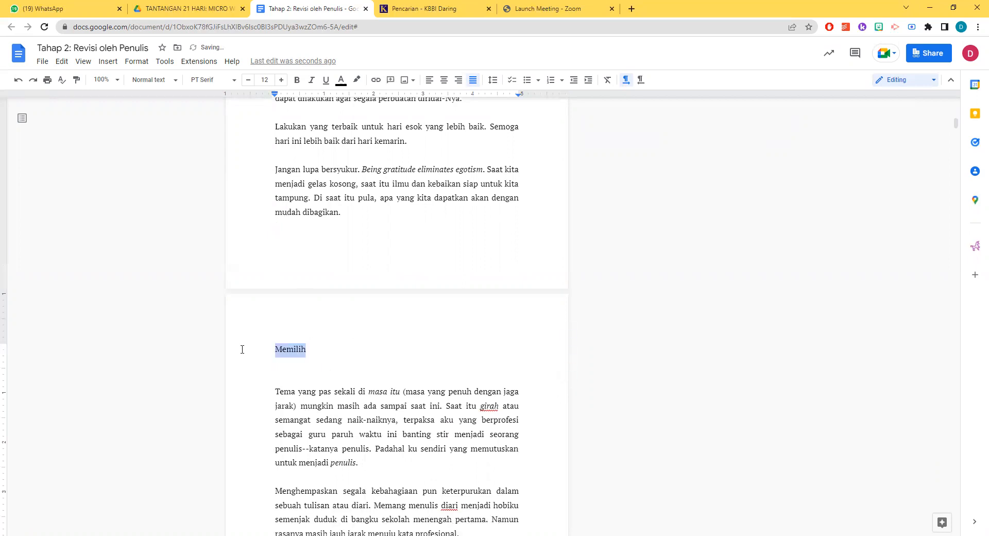
left_click(267, 80)
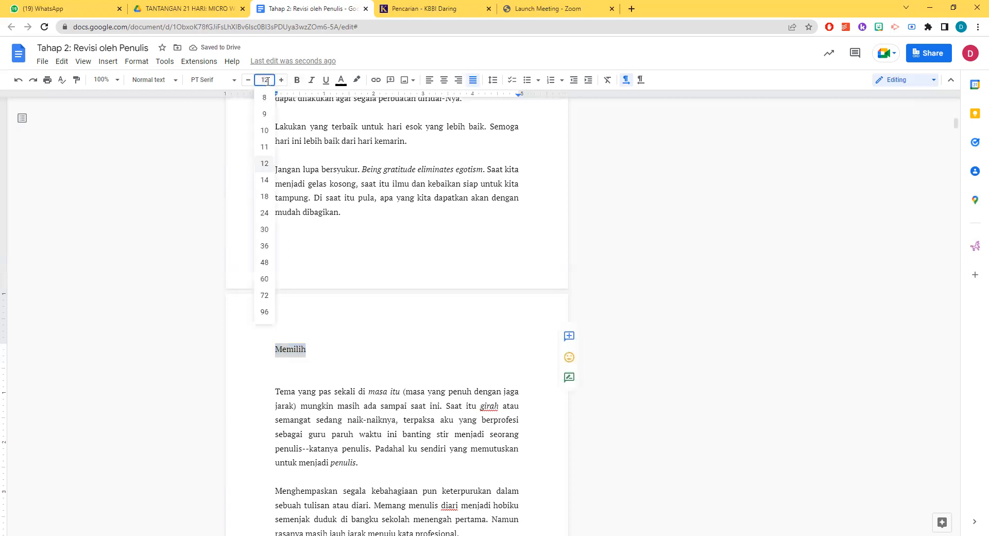
type("20")
key("Return")
left_click(288, 379)
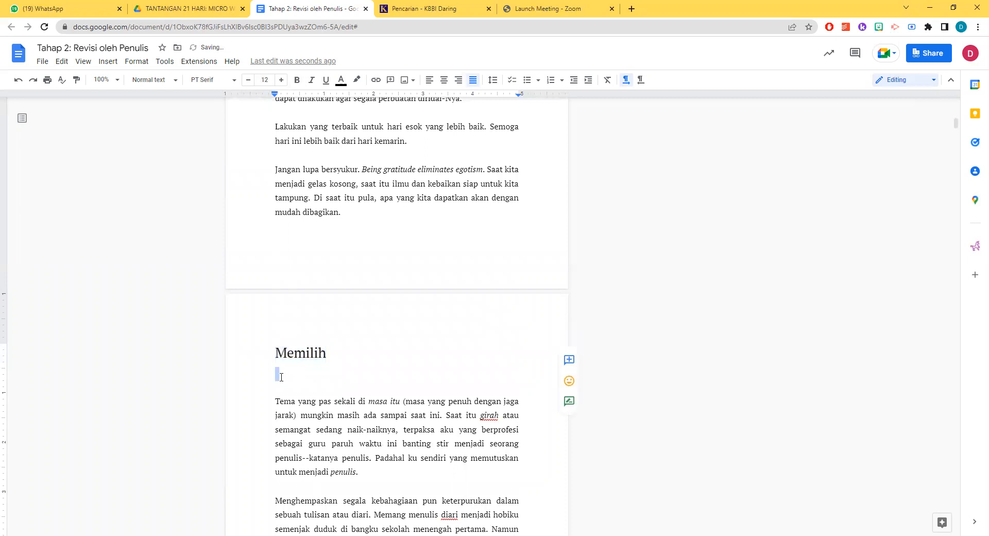
Delete the day 2 hashtags, the "*penulis bagi diri sendiri" note, the "***" separator and the blank lines above "Sahabat"
scroll(300, 367, "down", 8)
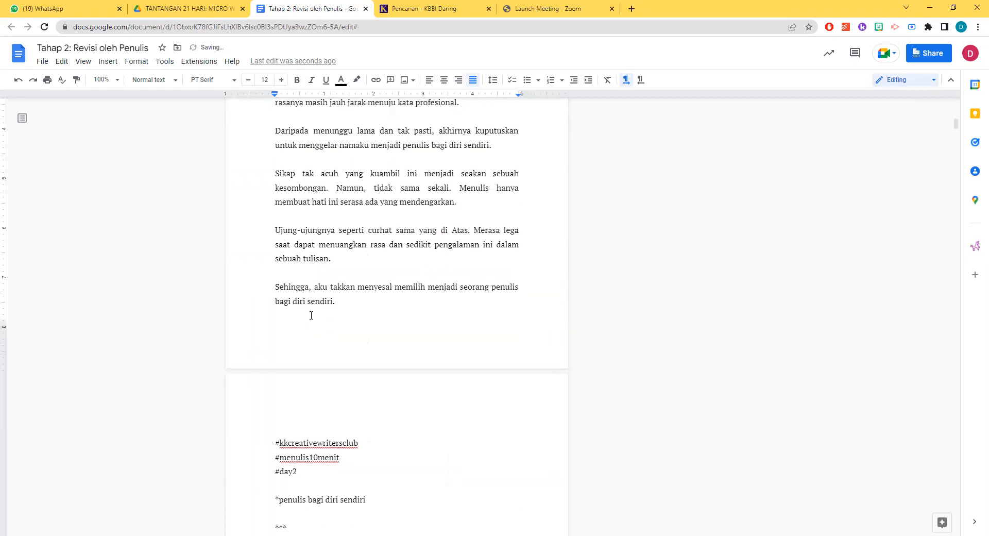
scroll(311, 316, "down", 3)
left_click_drag(293, 373, 276, 274)
key("BackSpace")
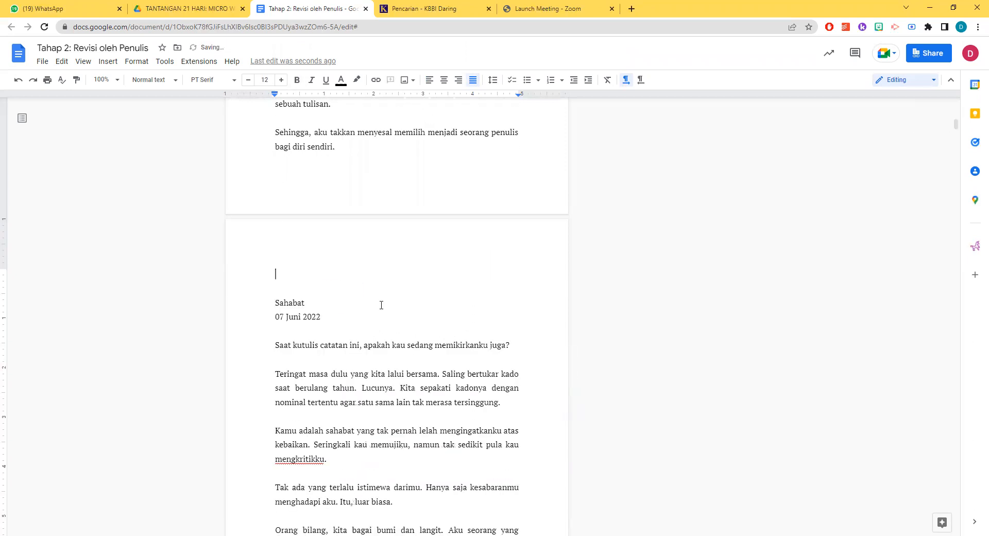
key("Delete")
key("Delete")
Set the "Sahabat" title to font size 20
left_click_drag(312, 274, 244, 274)
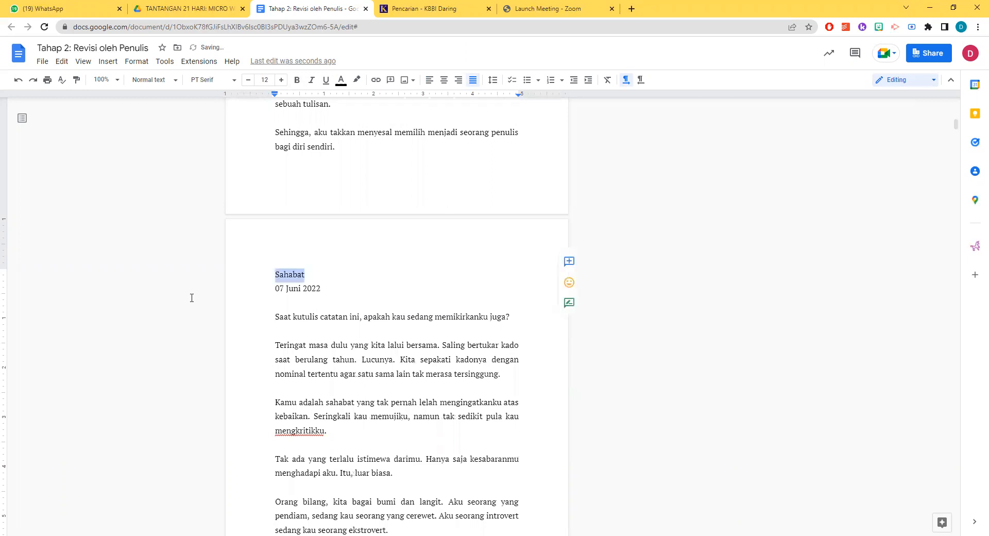
left_click(270, 80)
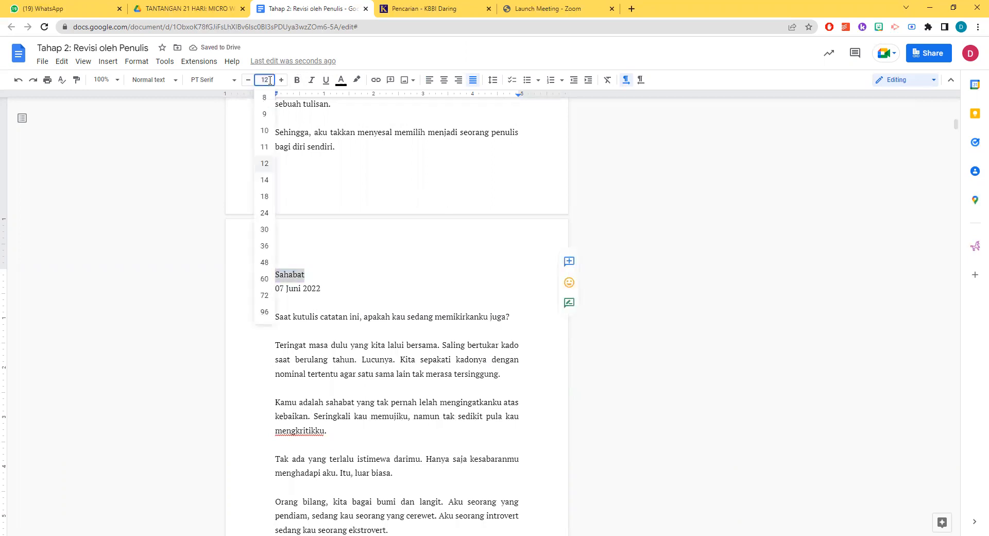
type("20")
key("Return")
Delete the "07 Juni 2022" date and blank lines below "Sahabat", keeping the story's first word as "Saat"
left_click(327, 299)
left_click_drag(328, 299, 268, 302)
key("Delete")
key("Delete")
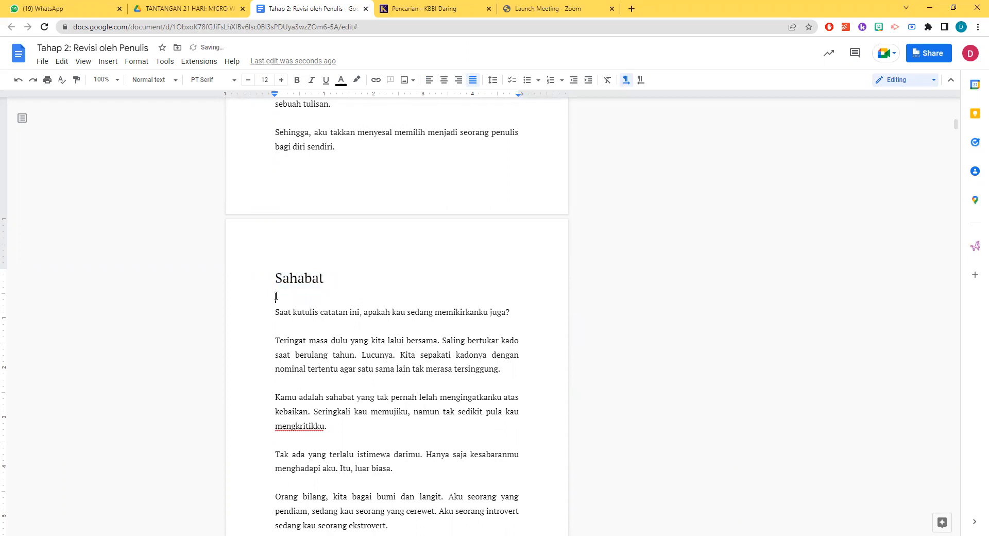
key("Delete")
key("Delete")
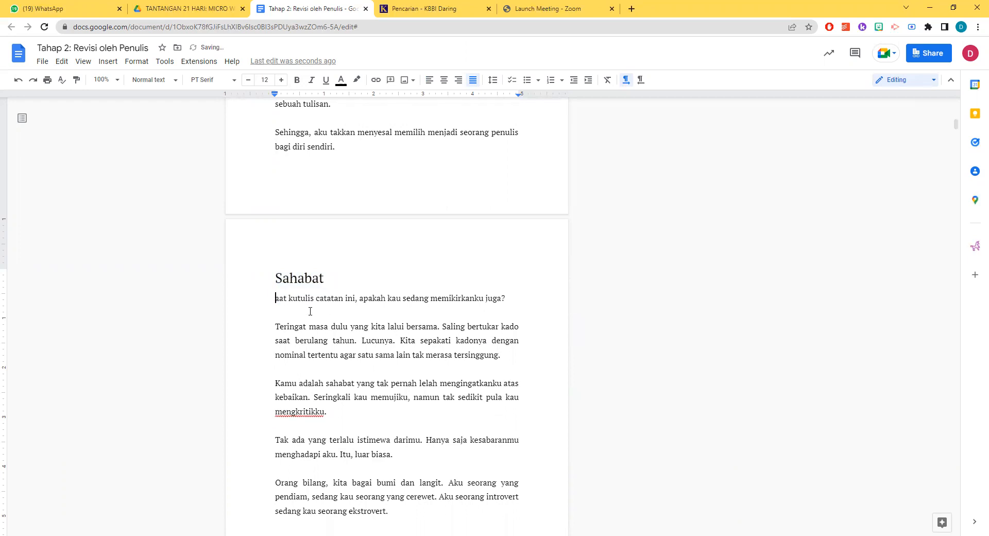
type("S")
Review the remaining chapter 2 stories after "Sahabat" up to the start of chapter 3
scroll(310, 311, "down", 13)
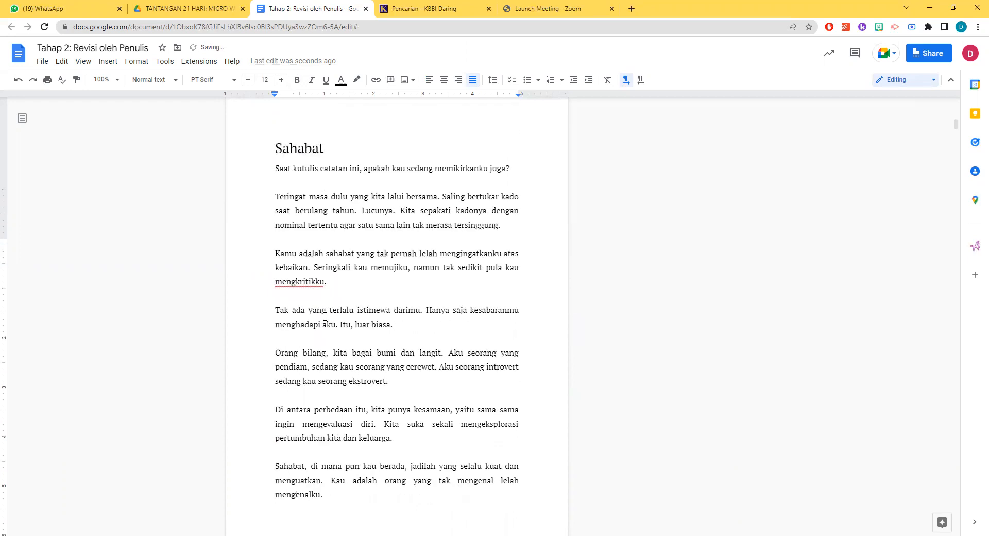
scroll(385, 312, "down", 20)
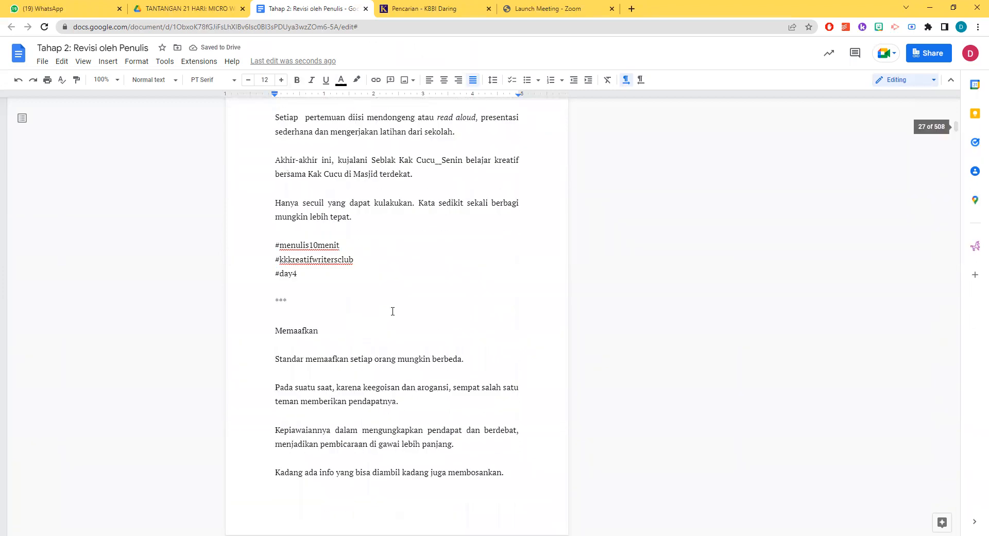
scroll(398, 304, "down", 20)
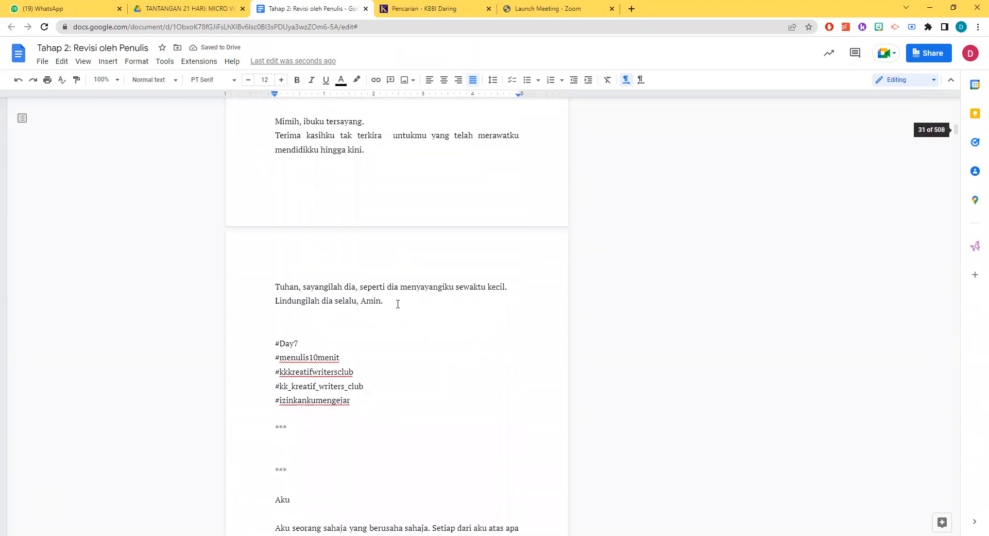
scroll(397, 304, "down", 20)
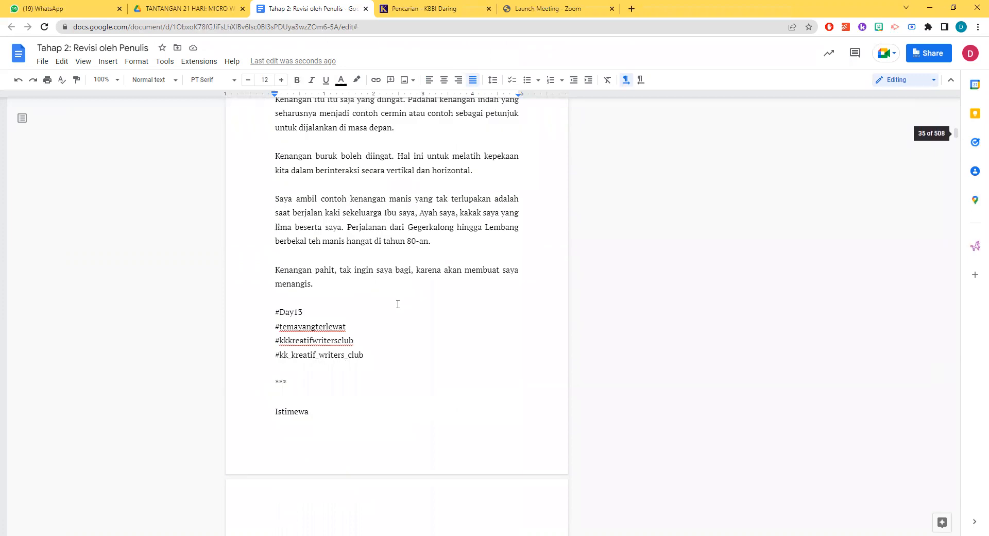
scroll(398, 304, "down", 20)
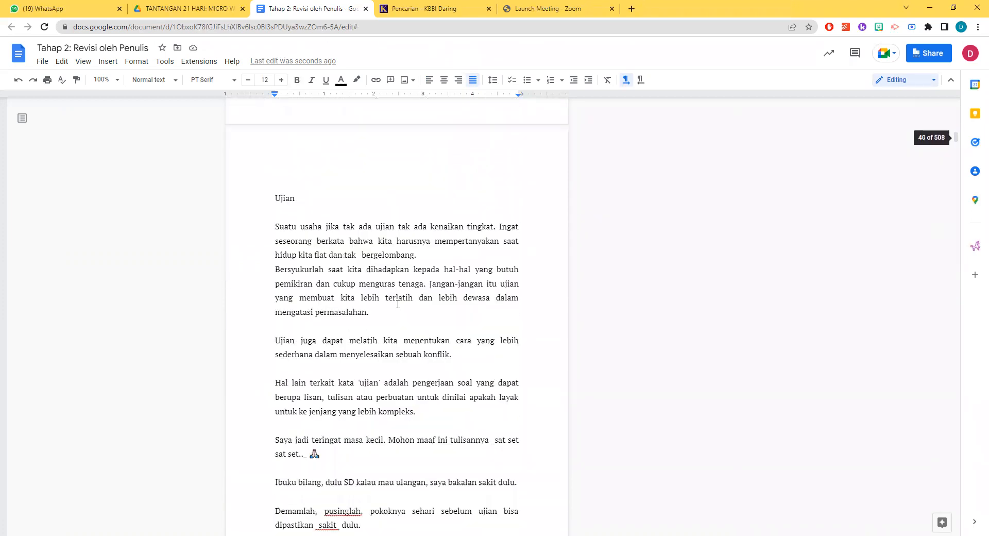
scroll(398, 304, "down", 9)
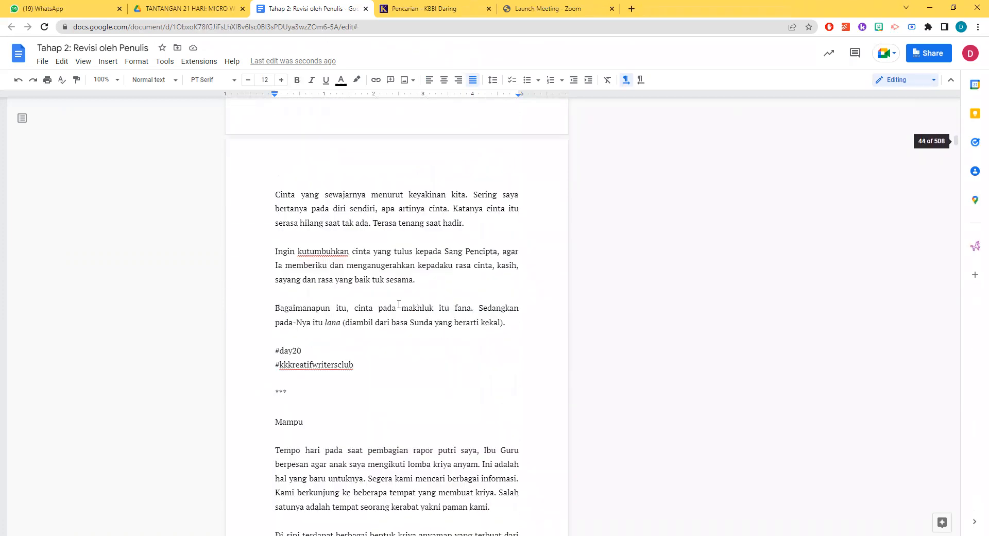
scroll(399, 304, "down", 20)
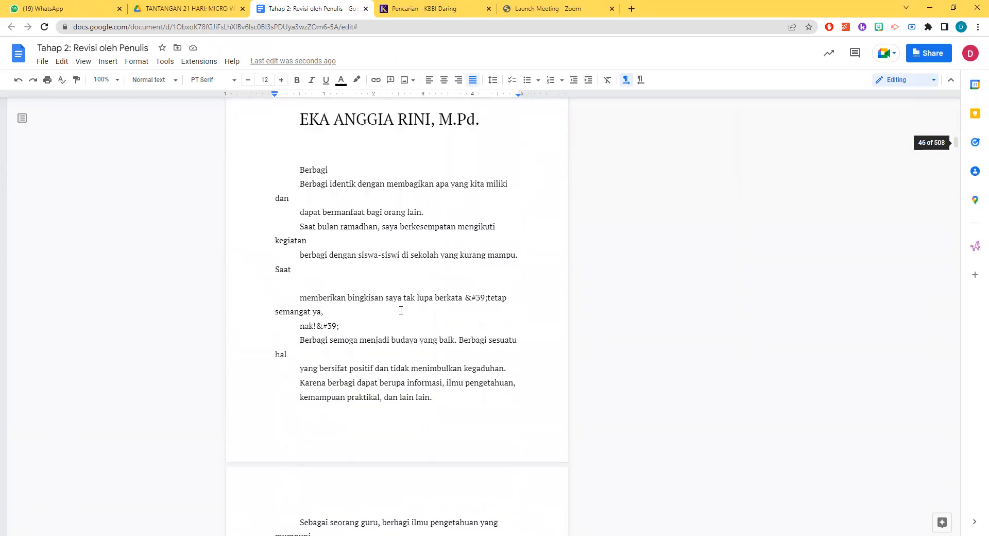
Remove the first-line indent from the chapter number "3" and the author heading beneath it
left_click(300, 264)
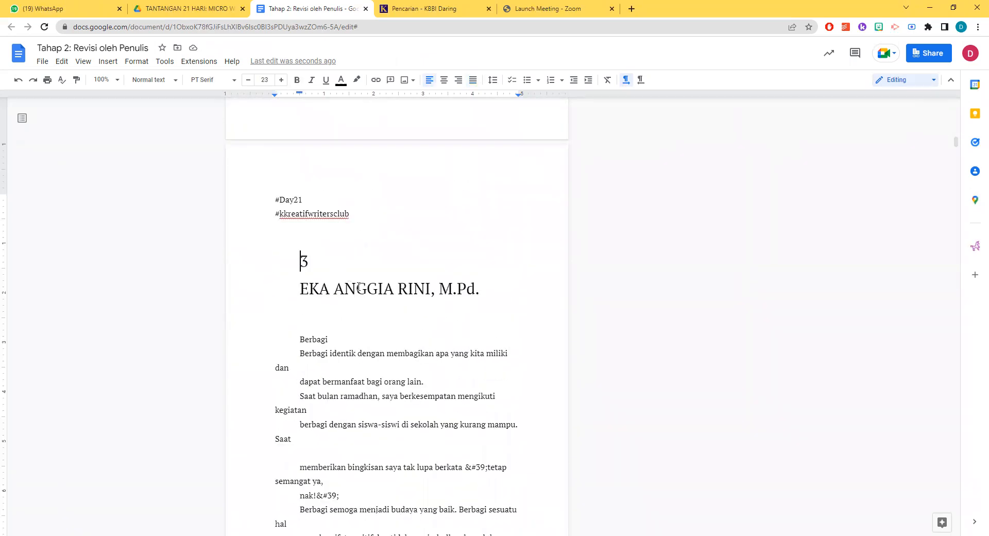
key("BackSpace")
key("Down")
key("BackSpace")
left_click(281, 337)
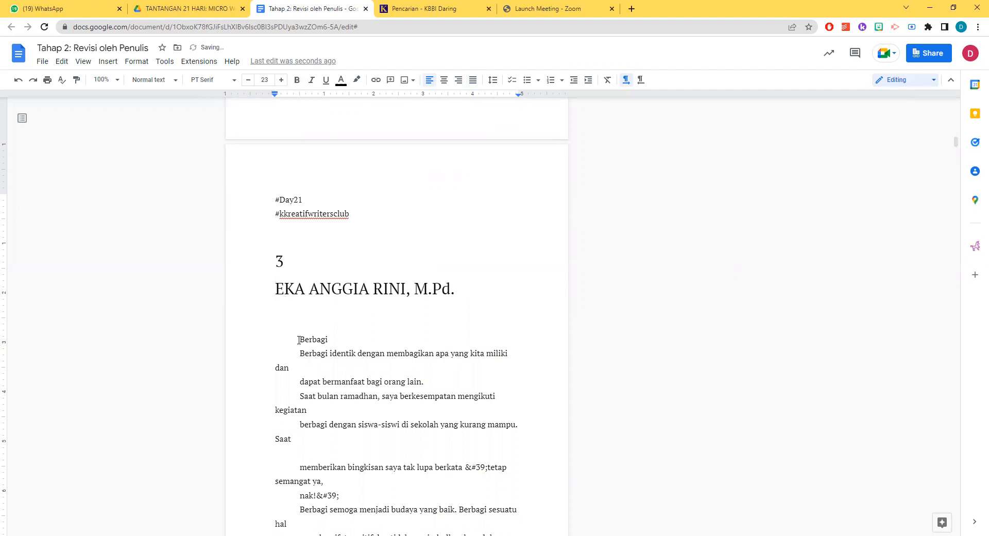
Remove the first-line indent from the "Berbagi" title and set its font size to 20
key("BackSpace")
left_click_drag(310, 337, 255, 340)
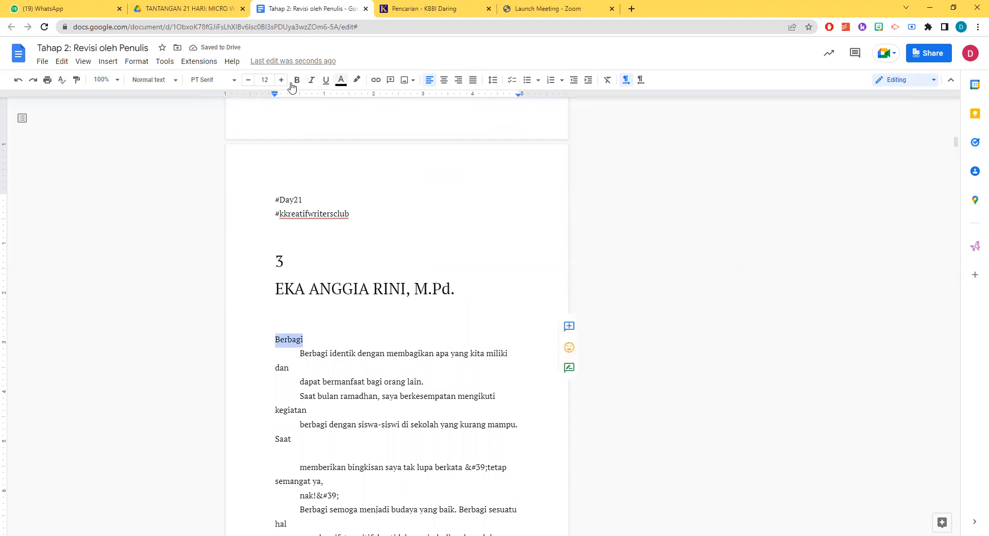
left_click(269, 80)
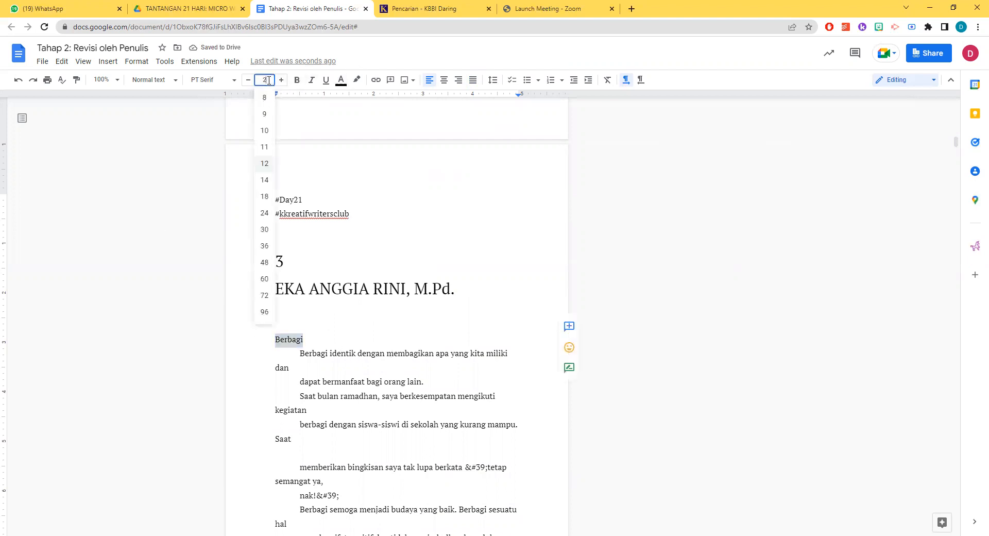
type("20")
key("Return")
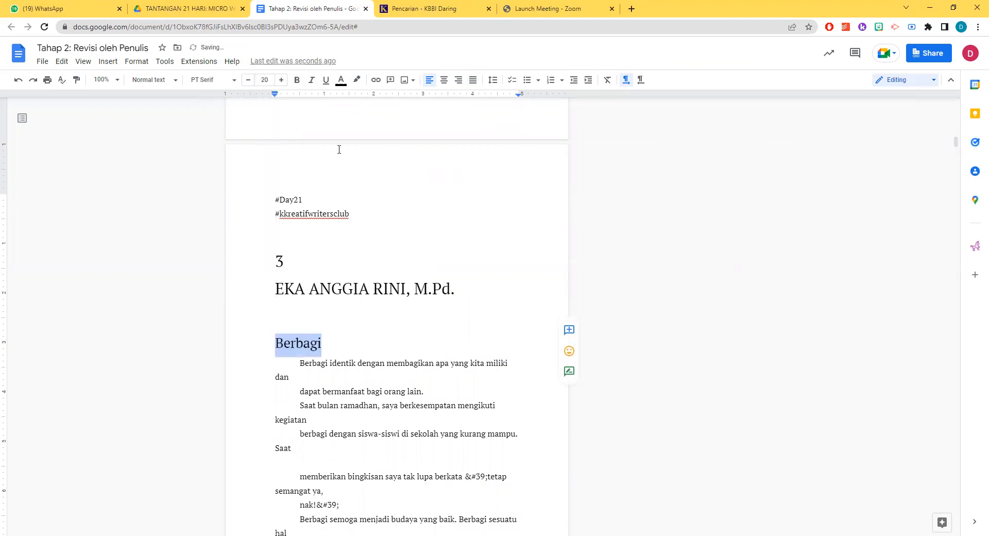
scroll(345, 283, "down", 3)
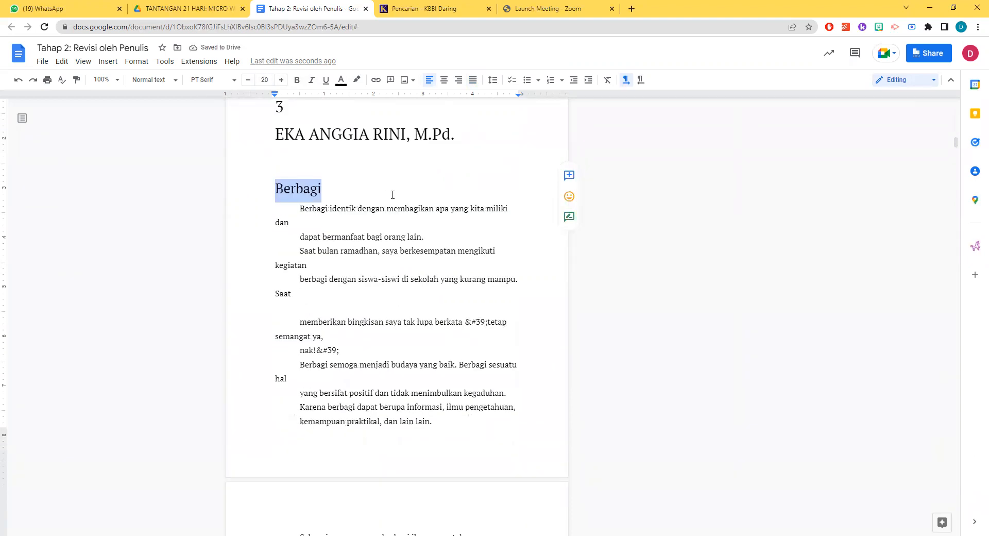
left_click(292, 190)
Delete the hashtags, "Tantangan hari ke 4", "BERBAGI" and the extra blank line at the end of the "Berbagi" story
scroll(395, 204, "down", 6)
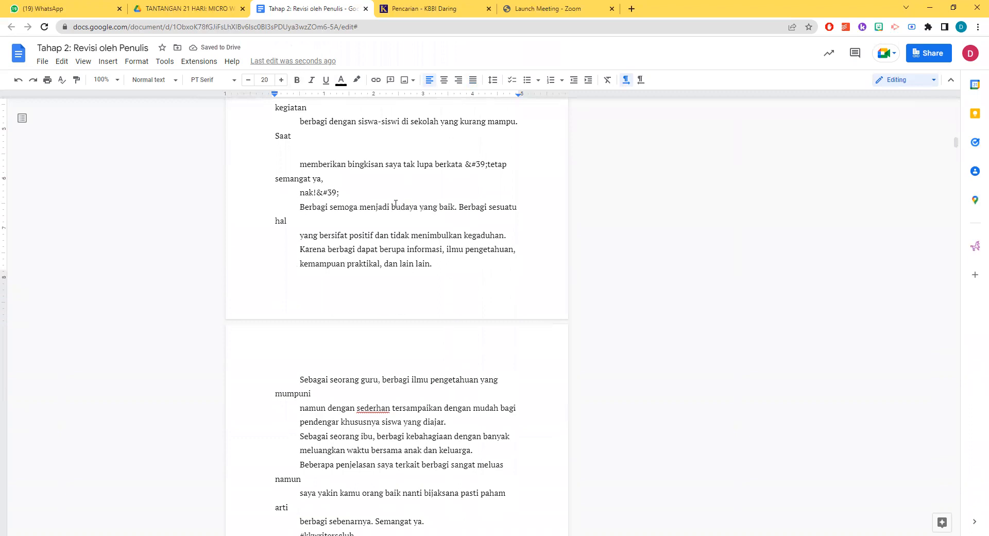
scroll(395, 204, "down", 4)
scroll(321, 250, "up", 2)
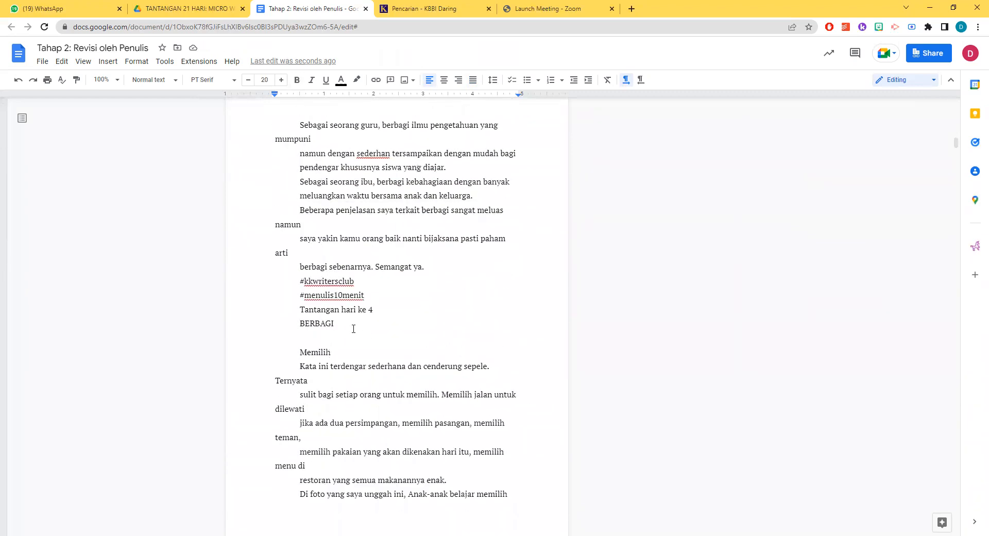
left_click_drag(335, 320, 299, 284)
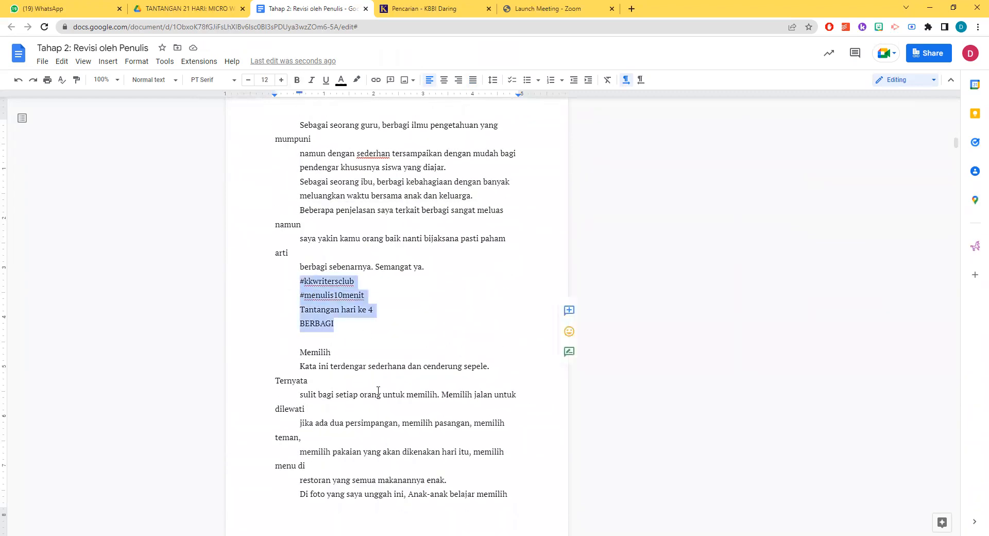
key("BackSpace")
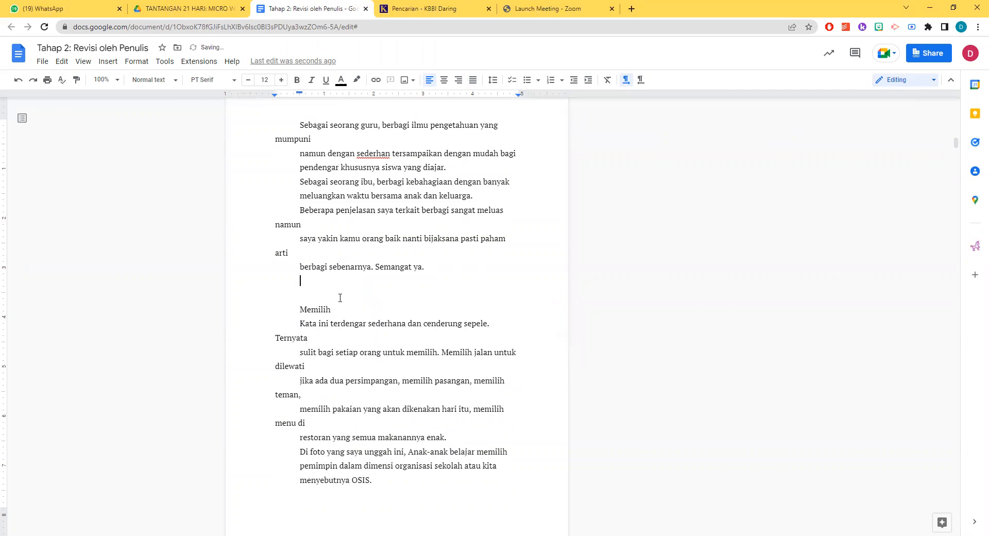
key("Delete")
Set the "Memilih" title to font size 20 and remove its first-line indent
left_click_drag(340, 294, 297, 295)
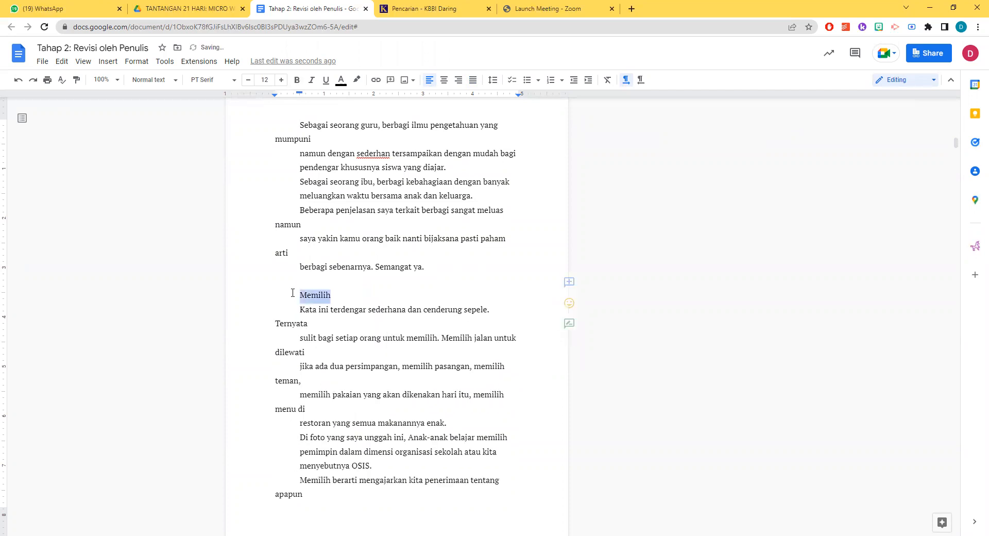
left_click(268, 81)
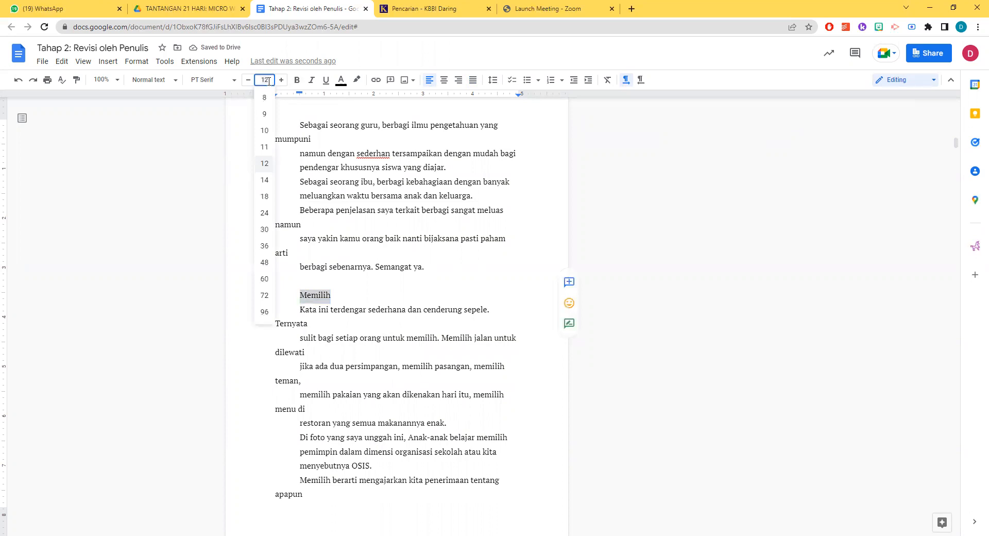
type("20")
key("Return")
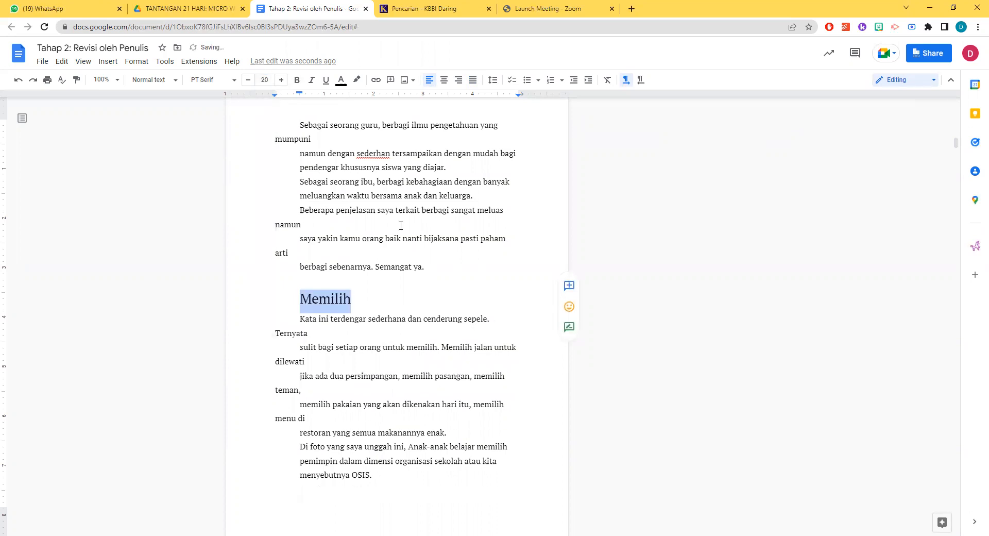
left_click(301, 304)
key("BackSpace")
Delete the "Tantangan hari ke 3" line and the two hashtags at the end of the "Memilih" story
scroll(380, 322, "down", 1)
scroll(379, 318, "down", 8)
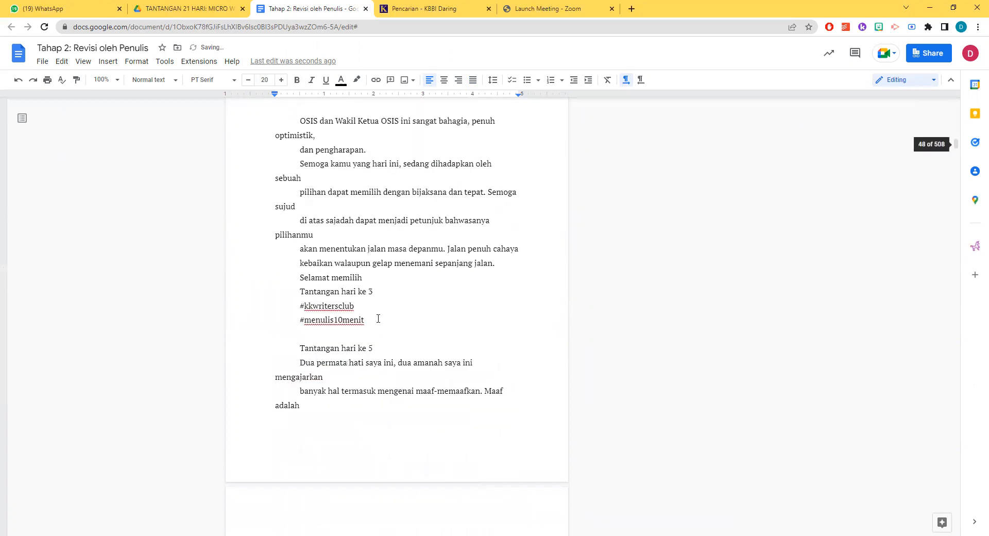
scroll(348, 286, "up", 3)
left_click_drag(369, 272, 299, 240)
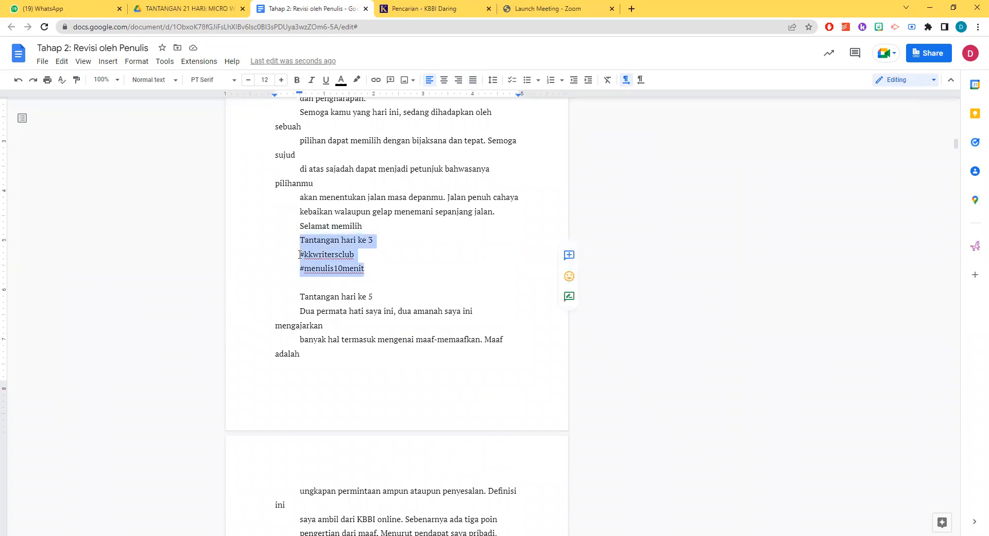
key("BackSpace")
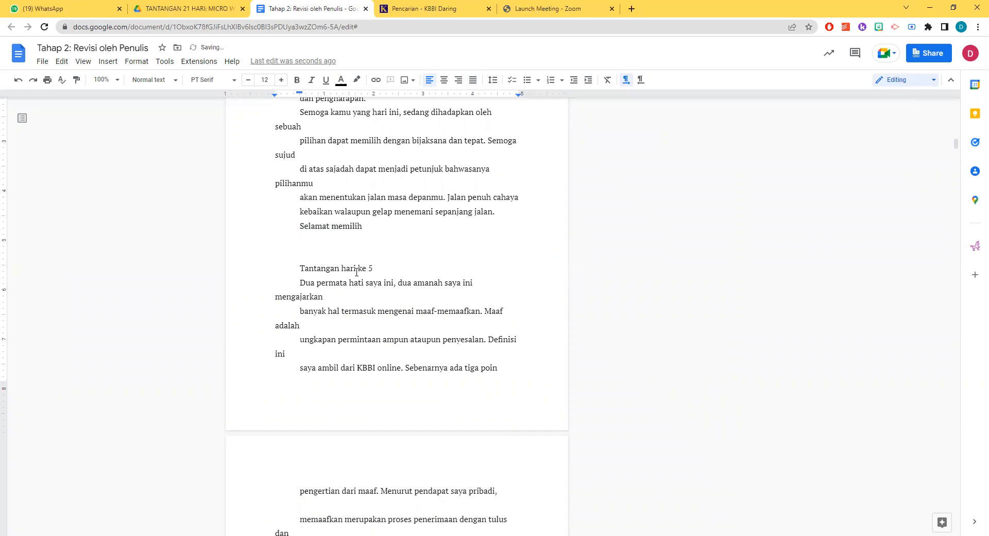
Add the comment "judulnya apa?" to the "Tantangan hari ke 5" line above the untitled story
left_click_drag(372, 269, 299, 268)
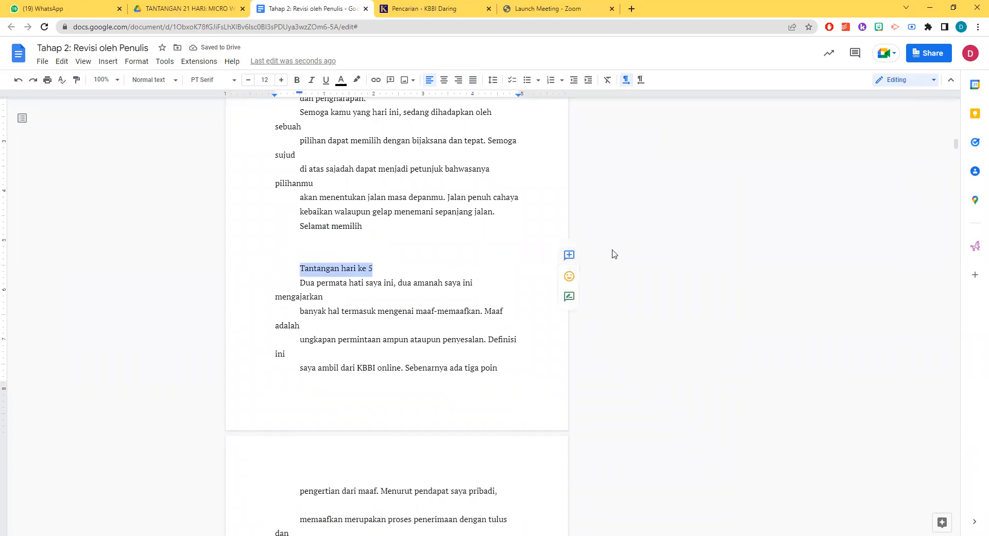
left_click(569, 255)
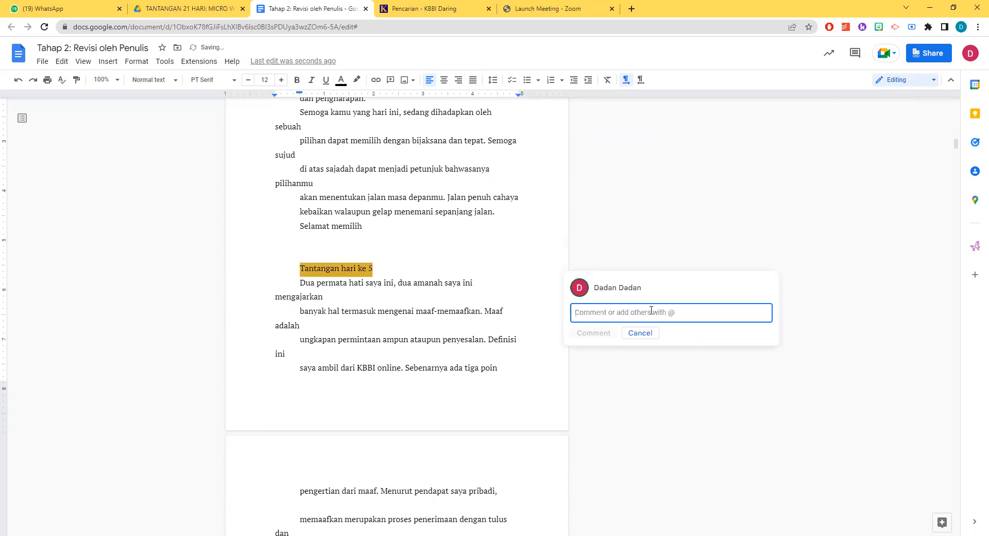
type("judulnya apa?")
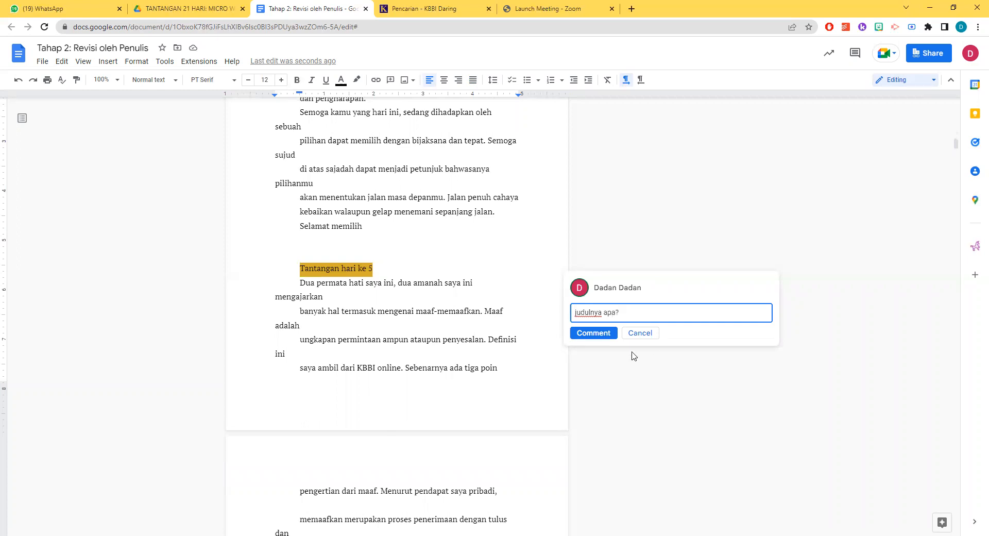
left_click(597, 333)
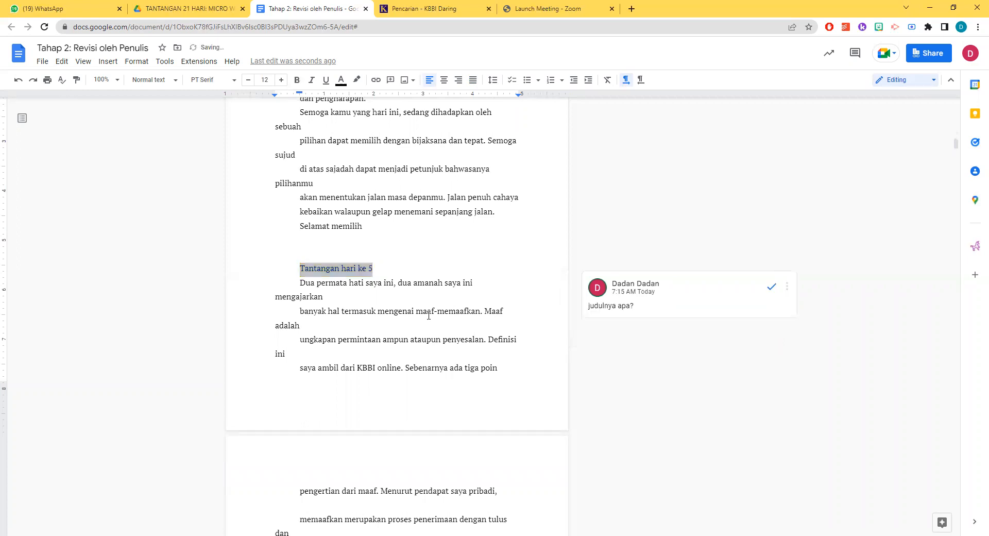
Review the remaining chapter 3 stories for titles, hashtags and challenge lines up to the start of chapter 4
scroll(426, 314, "down", 15)
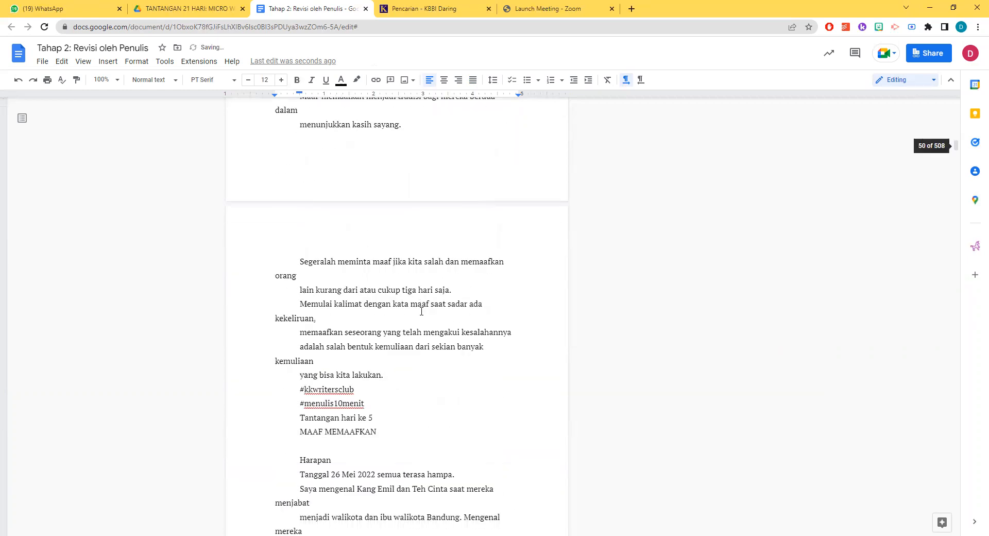
scroll(421, 312, "down", 3)
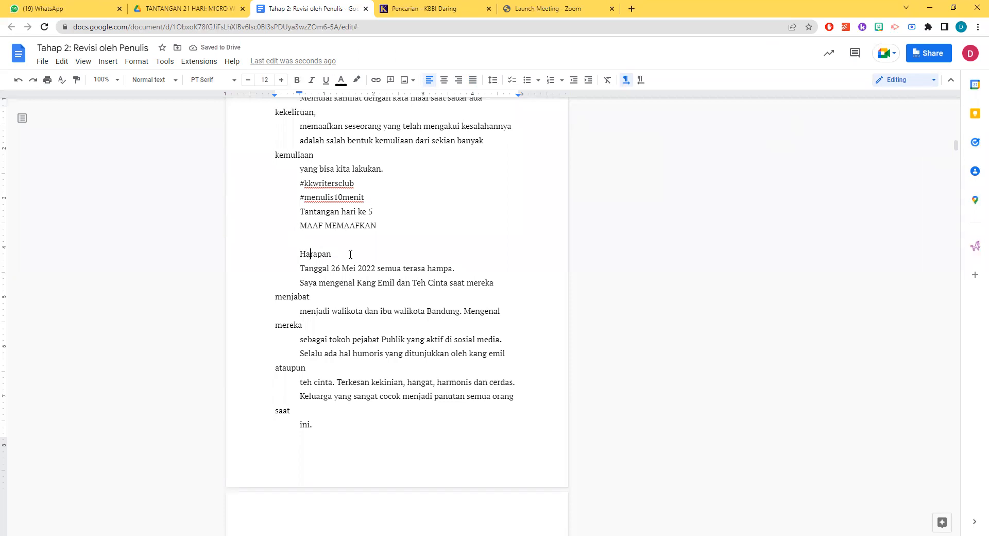
left_click_drag(338, 256, 272, 256)
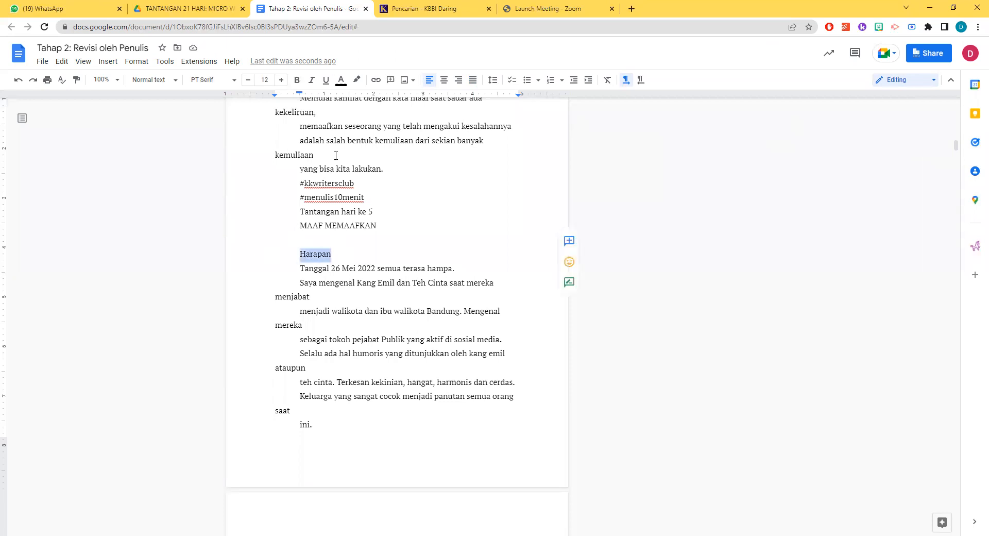
scroll(417, 242, "down", 20)
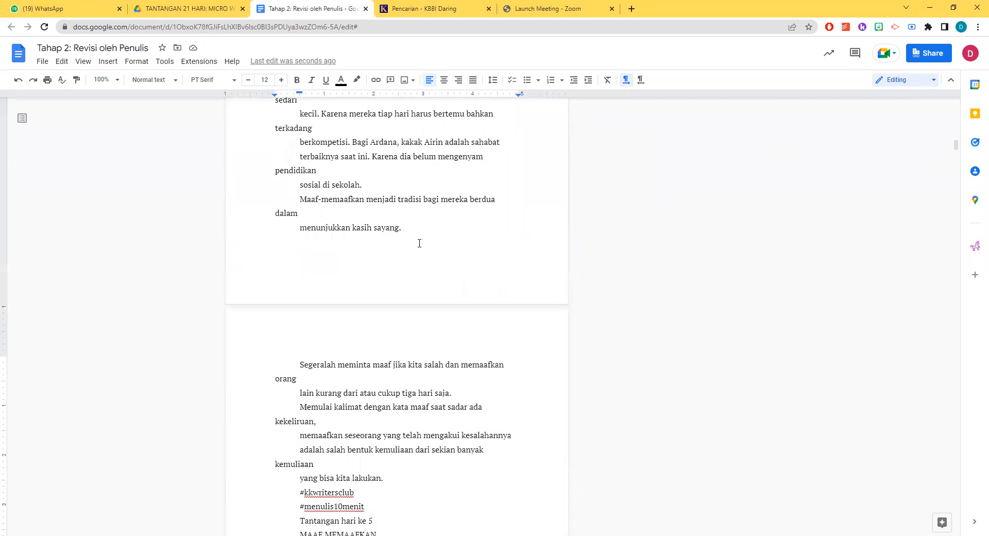
scroll(422, 233, "down", 20)
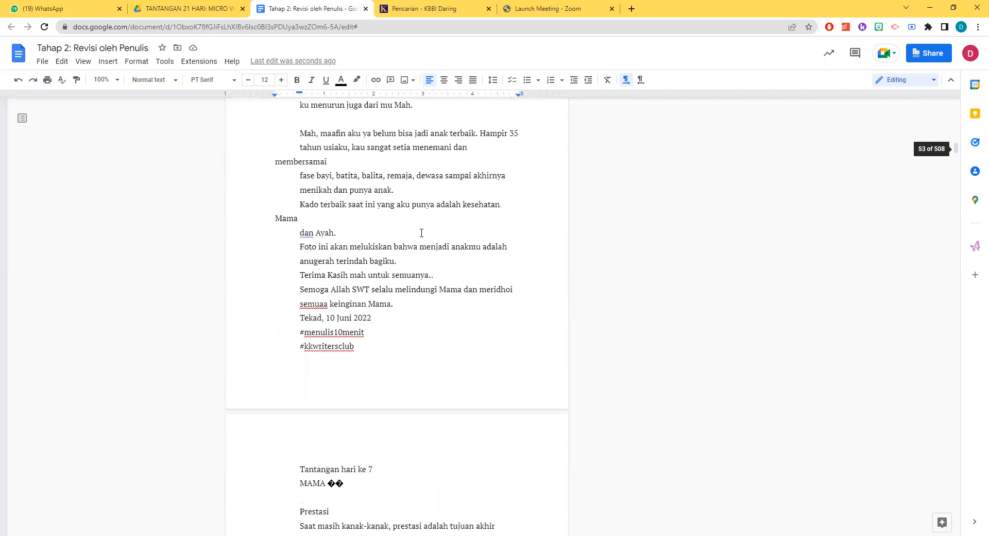
scroll(397, 278, "down", 20)
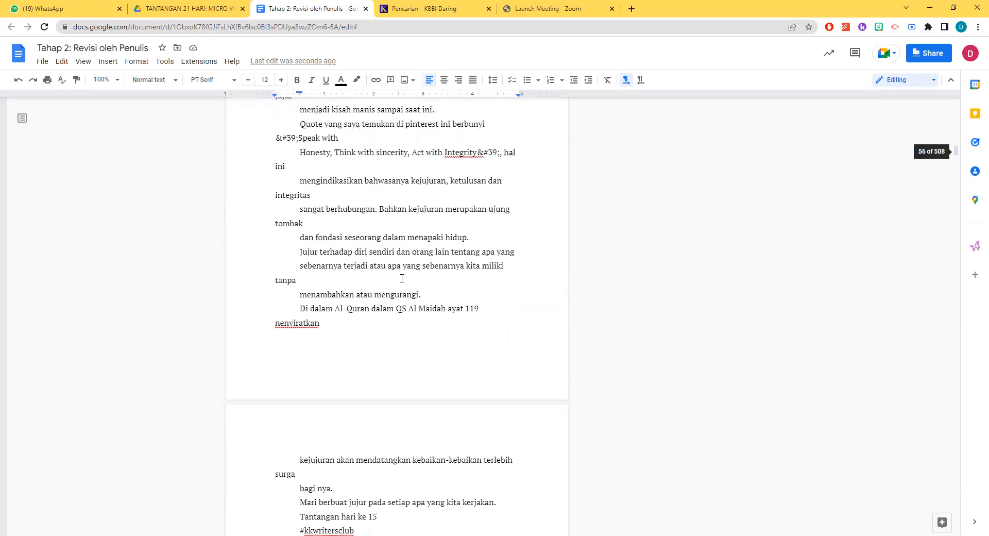
scroll(404, 279, "down", 20)
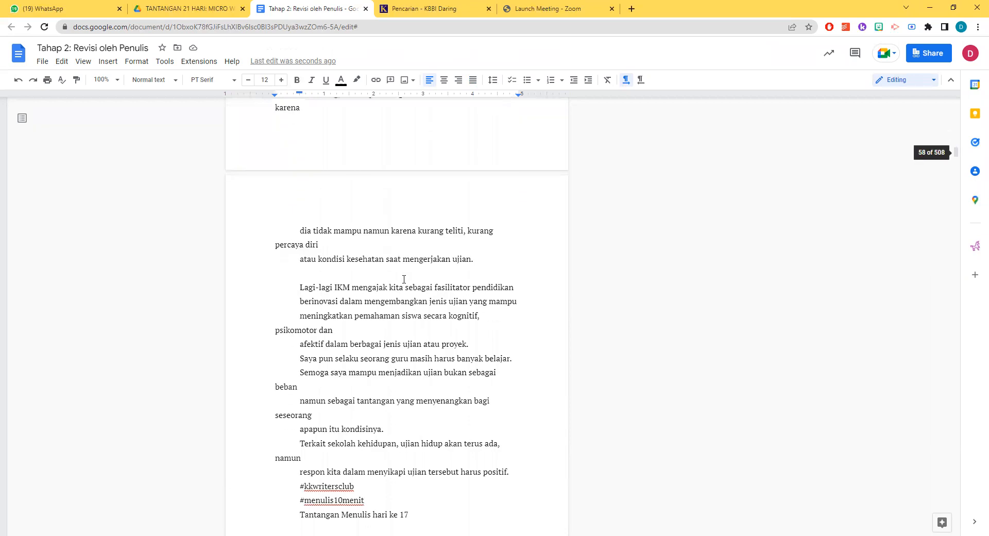
scroll(385, 270, "up", 3)
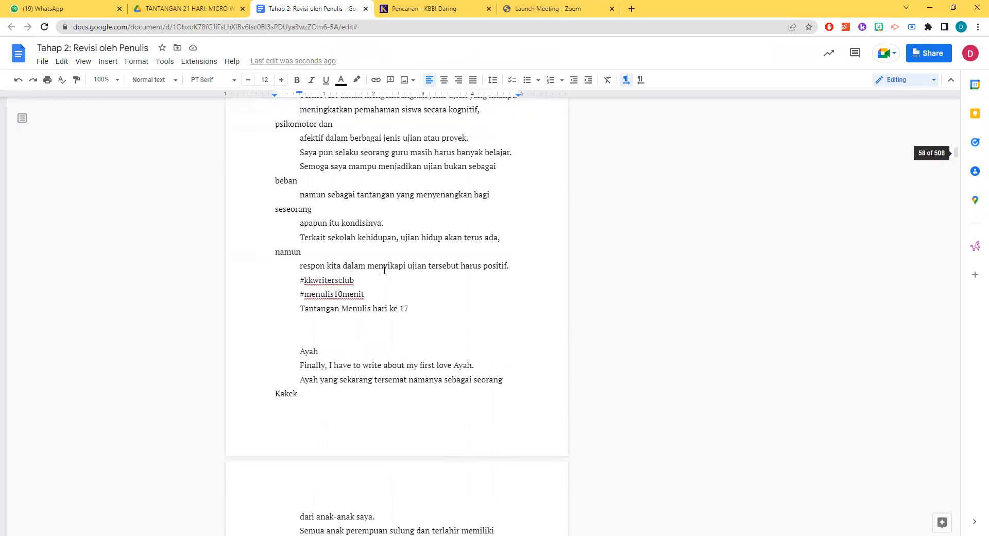
scroll(414, 289, "down", 15)
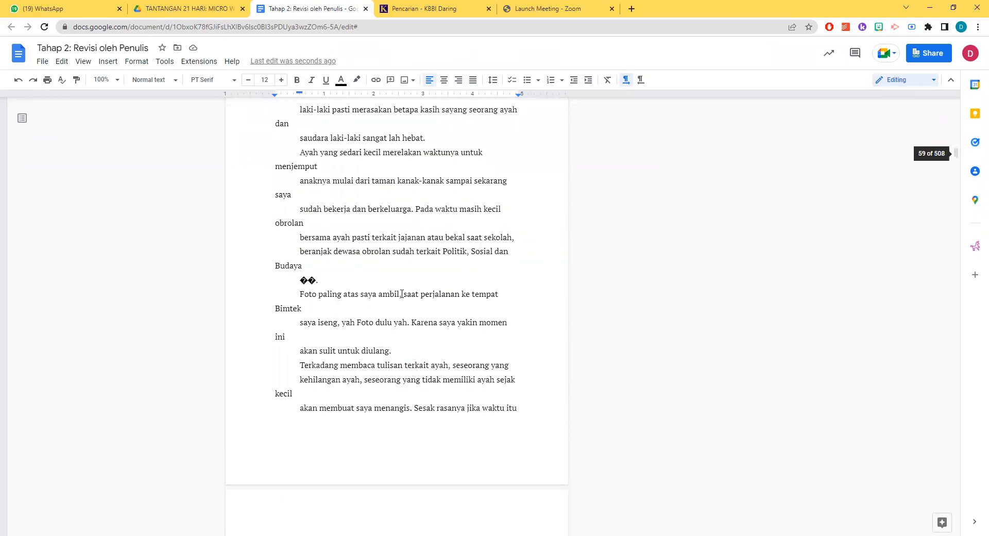
scroll(429, 263, "down", 13)
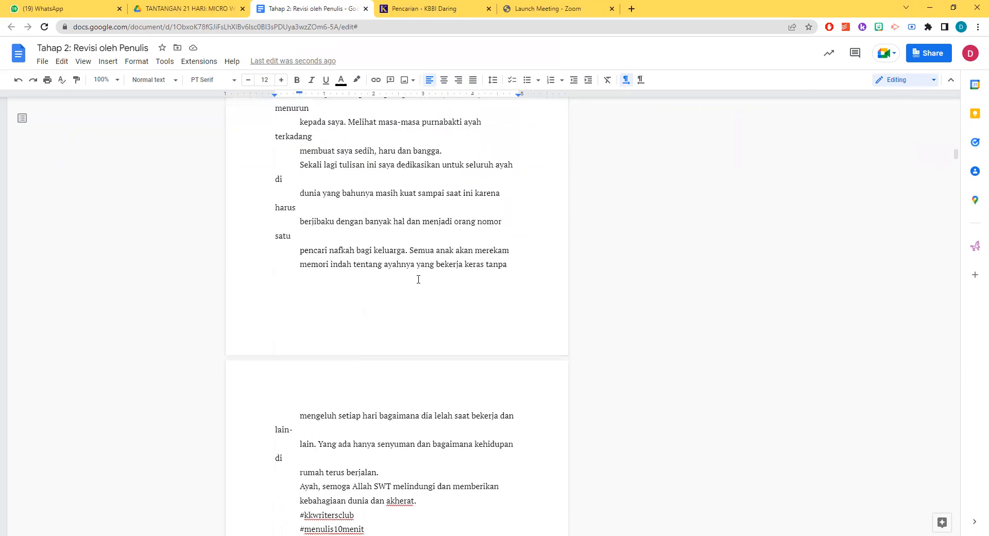
scroll(419, 280, "down", 20)
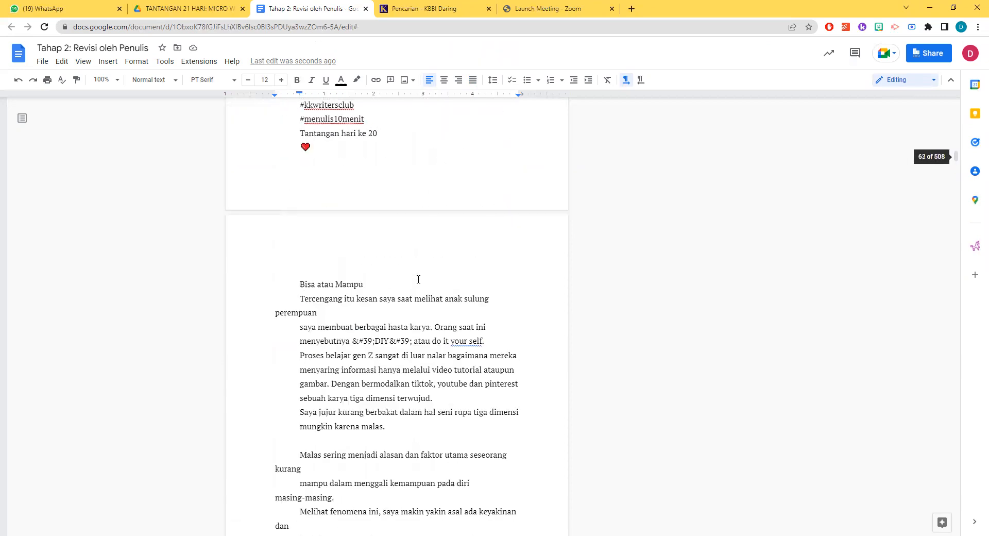
scroll(418, 280, "down", 8)
scroll(371, 296, "up", 3)
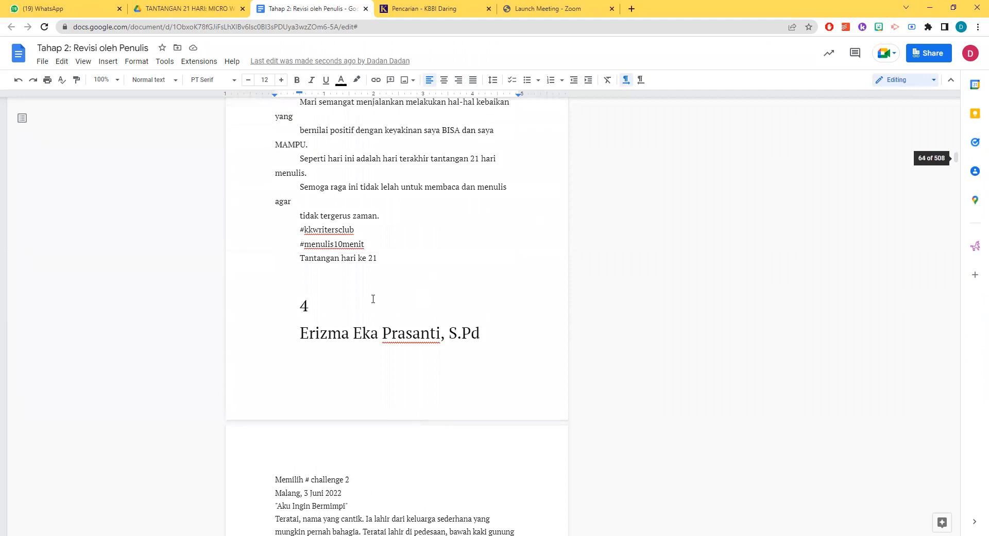
Remove the first-line indent from the chapter number "4" and the author heading beneath it
scroll(366, 283, "down", 1)
key("BackSpace")
left_click(301, 281)
key("BackSpace")
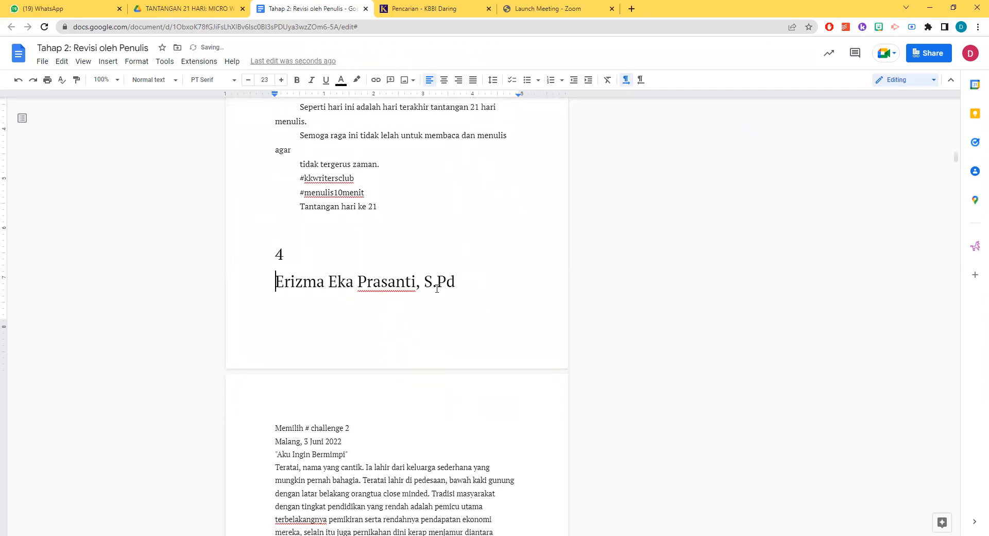
Set the chapter number "4" and the author heading to font size 35
left_click(311, 287)
left_click_drag(468, 289, 268, 252)
left_click(266, 80)
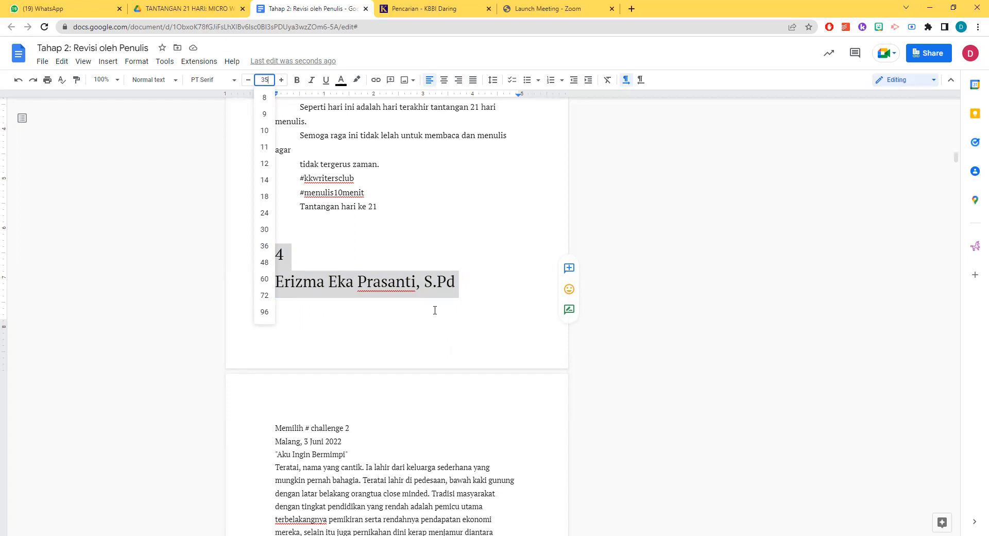
key("Return")
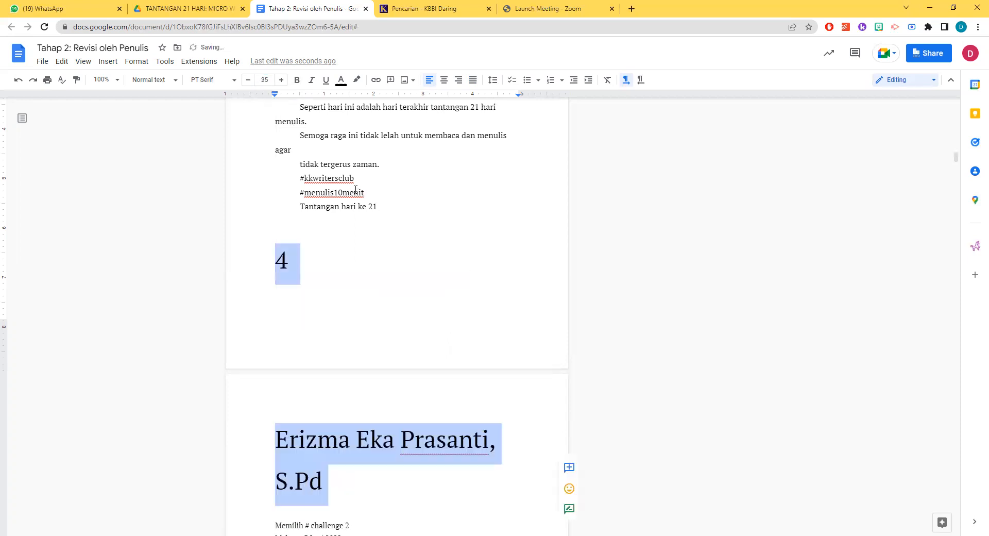
Insert blank lines above the chapter number "4" so that the chapter heading starts on a new page
left_click(269, 263)
key("Return")
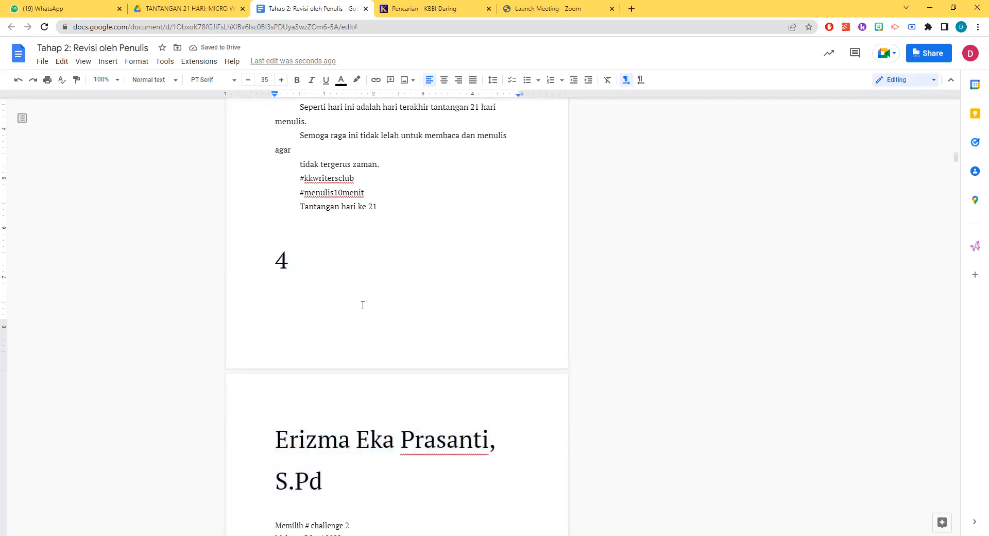
key("Return")
scroll(362, 303, "down", 4)
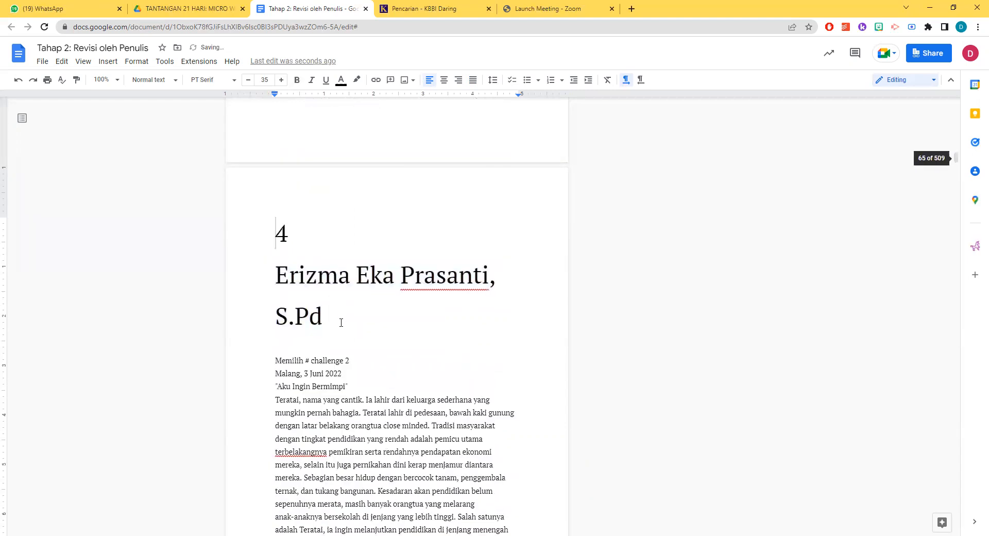
Remove the comma and the academic degree "S.Pd" from the author heading of chapter 4
left_click_drag(342, 322, 250, 315)
key("BackSpace")
key("BackSpace")
key("BackSpace")
scroll(355, 303, "down", 1)
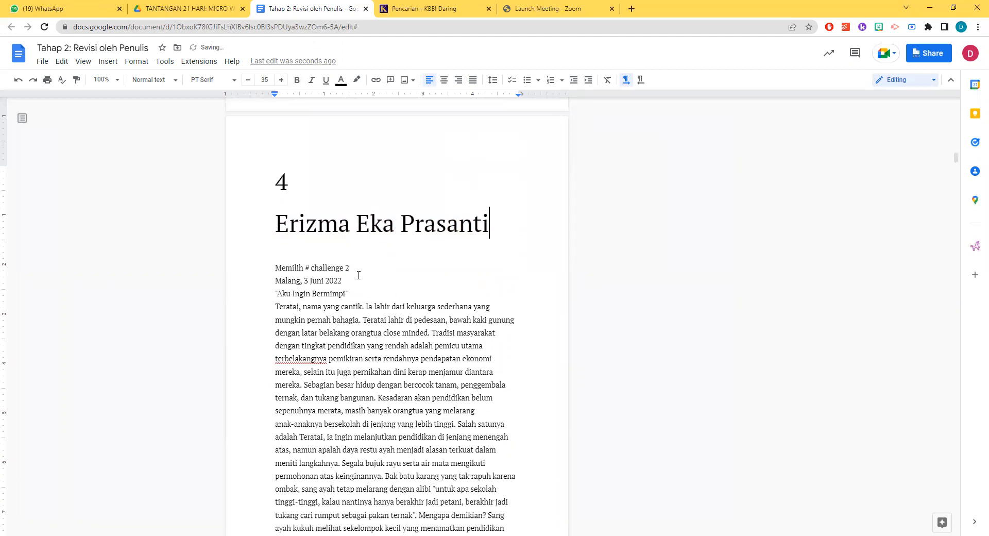
Delete "# challenge 2" from the title "Memilih" and remove the place and date line "Malang, 3 Juni 2022" beneath it
left_click_drag(356, 265, 270, 281)
key("BackSpace")
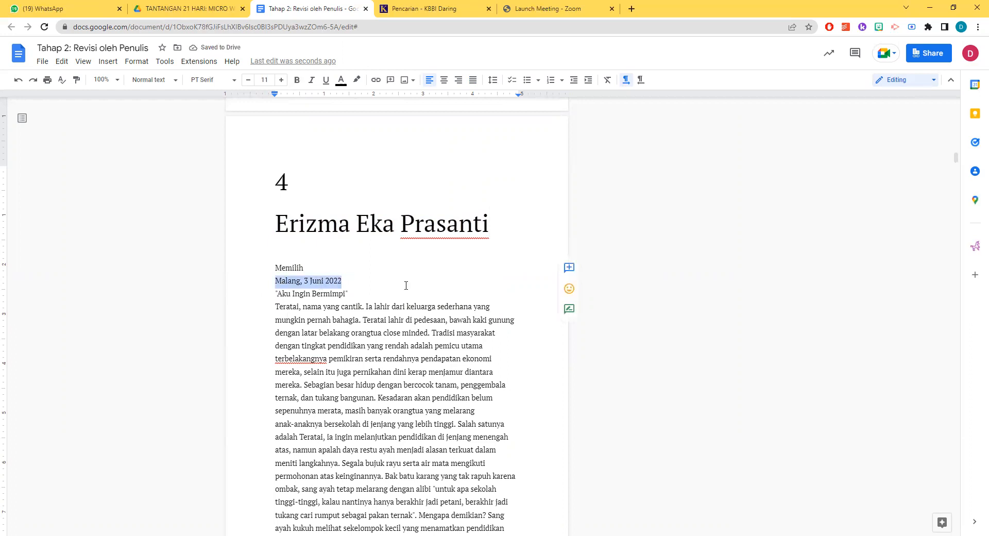
key("BackSpace")
key("BackSpace")
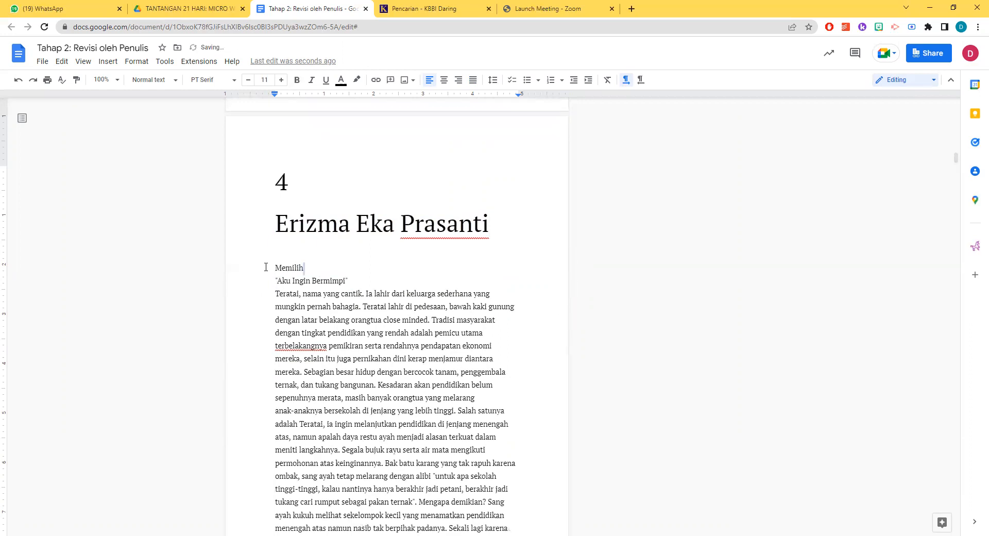
Set the story title "Memilih" to font size 20
key("shift+Home")
left_click(271, 79)
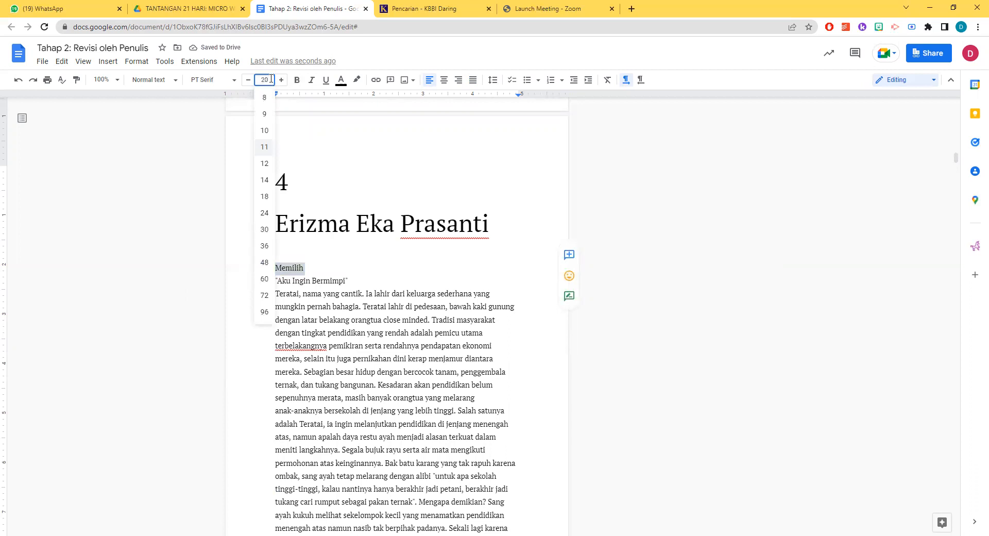
type("20")
key("Return")
left_click(377, 316)
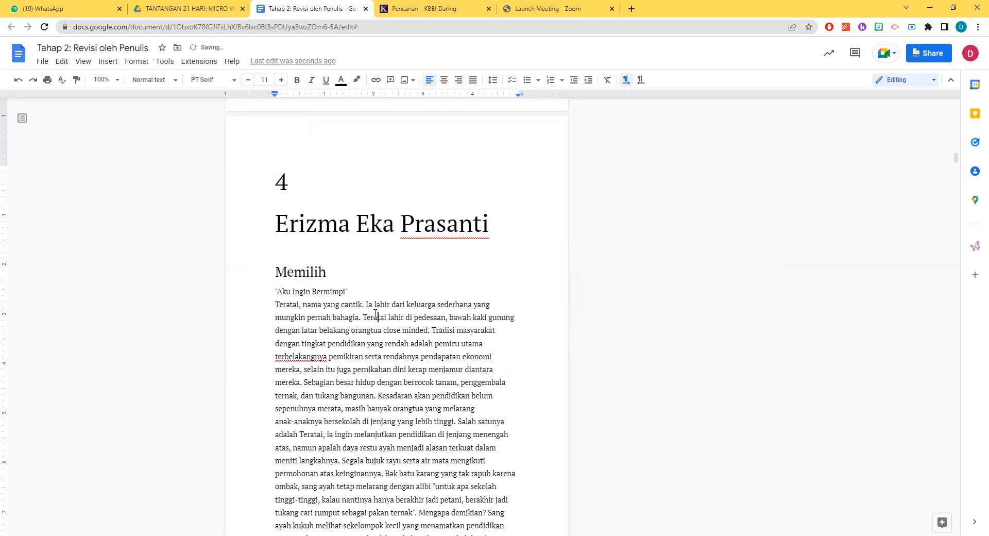
Set the text of "Memilih", from "Aku Ingin Bermimpi" to the end of the story, to font size 12 and justify it
left_click_drag(275, 292, 478, 130)
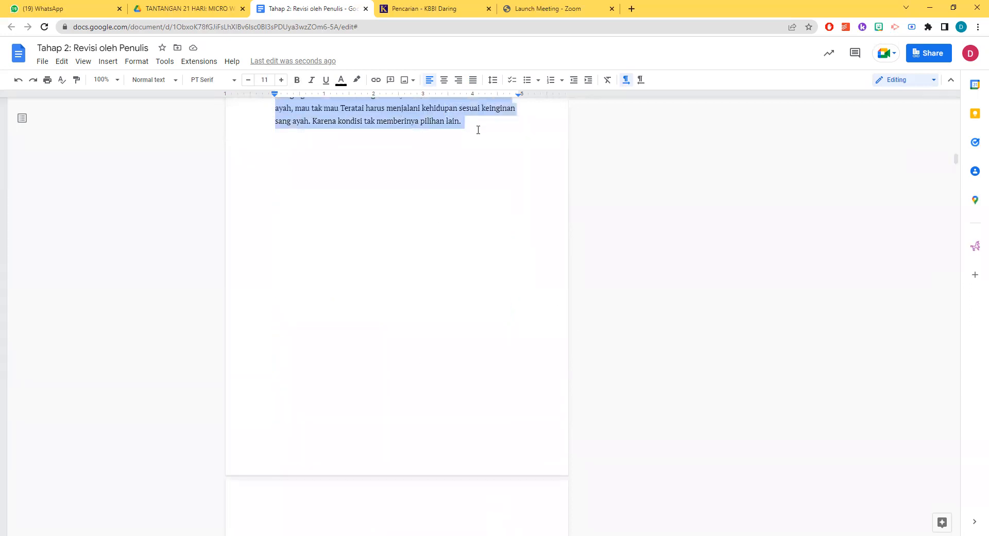
left_click(283, 81)
scroll(375, 248, "up", 8)
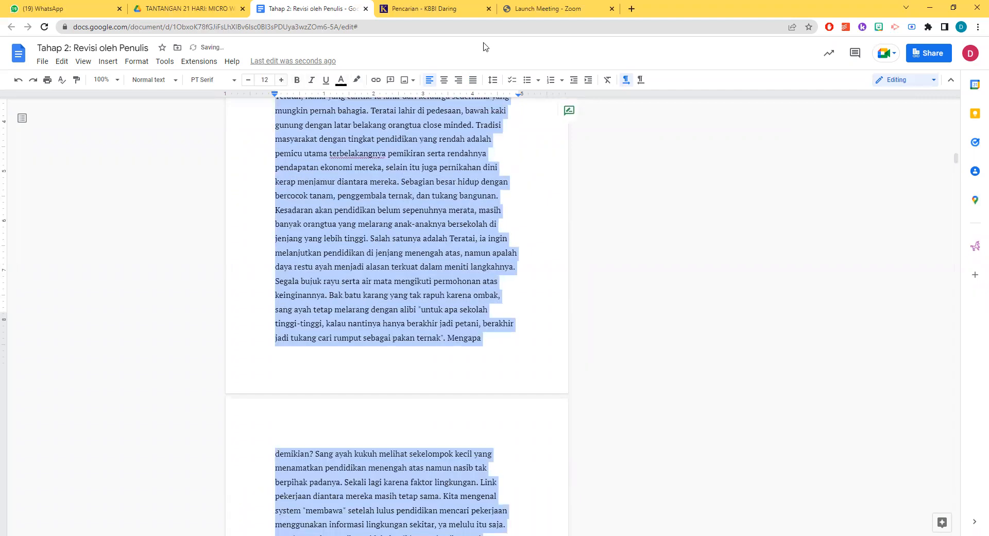
left_click(473, 80)
scroll(451, 229, "up", 7)
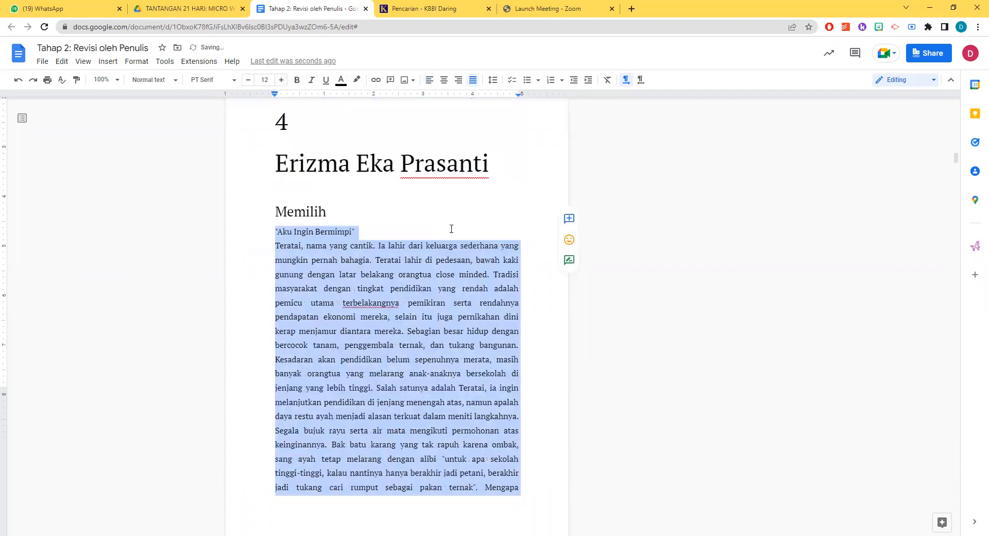
scroll(452, 229, "down", 6)
left_click(417, 231)
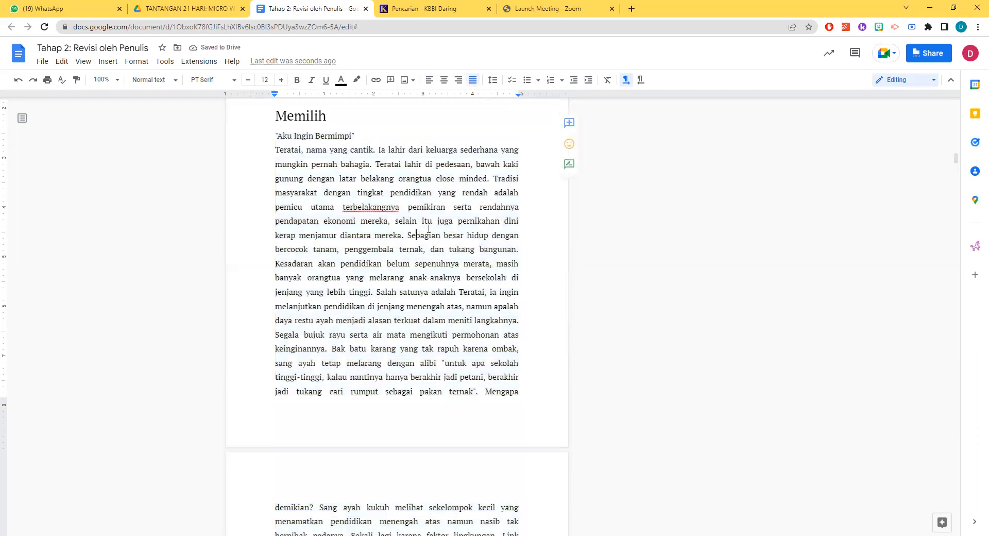
Remove the gap and the "Challenge day 6 #" label before "Harapan", leaving one blank line after the previous story
scroll(437, 199, "down", 14)
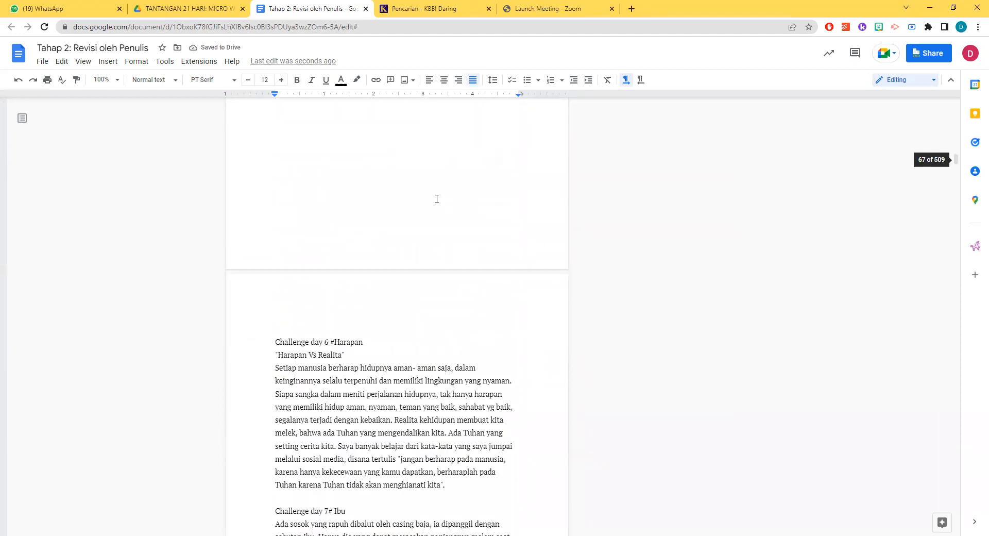
scroll(437, 199, "up", 14)
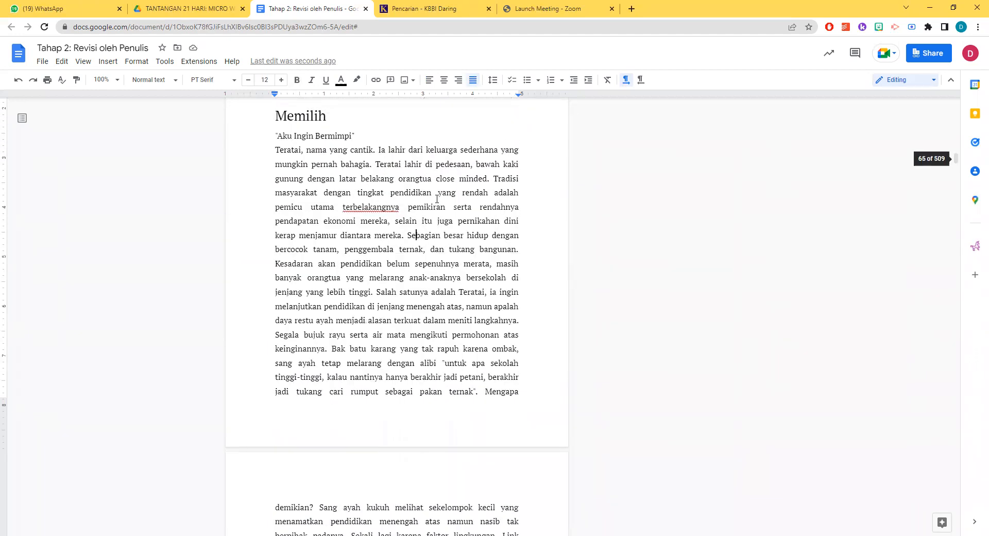
scroll(408, 283, "down", 10)
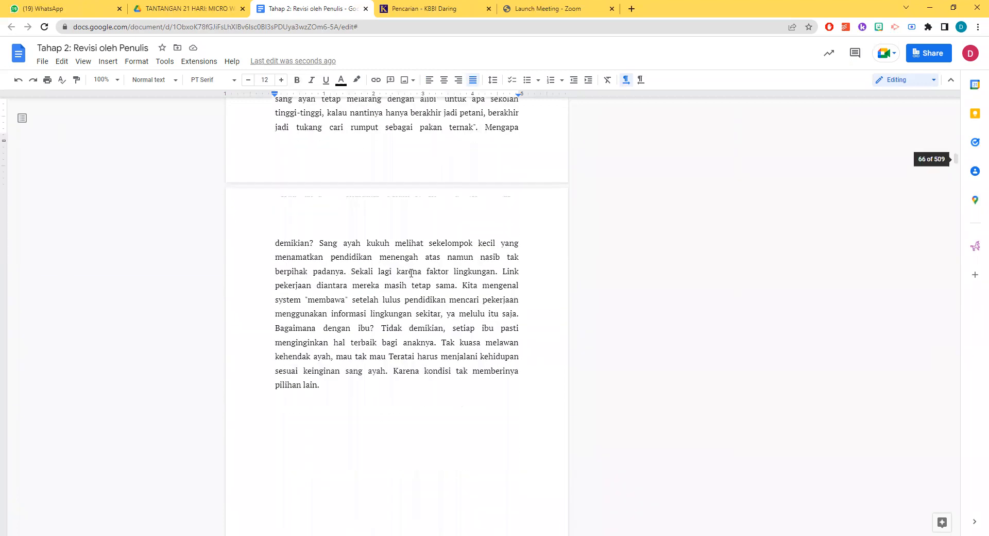
left_click(298, 260)
key("Delete")
key("Delete")
key("Delete")
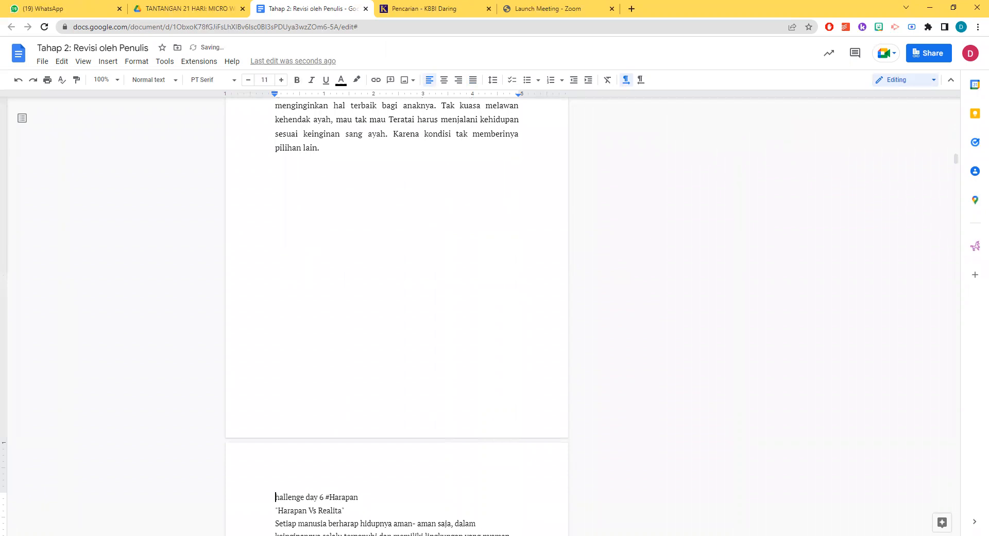
left_click_drag(327, 501, 272, 283)
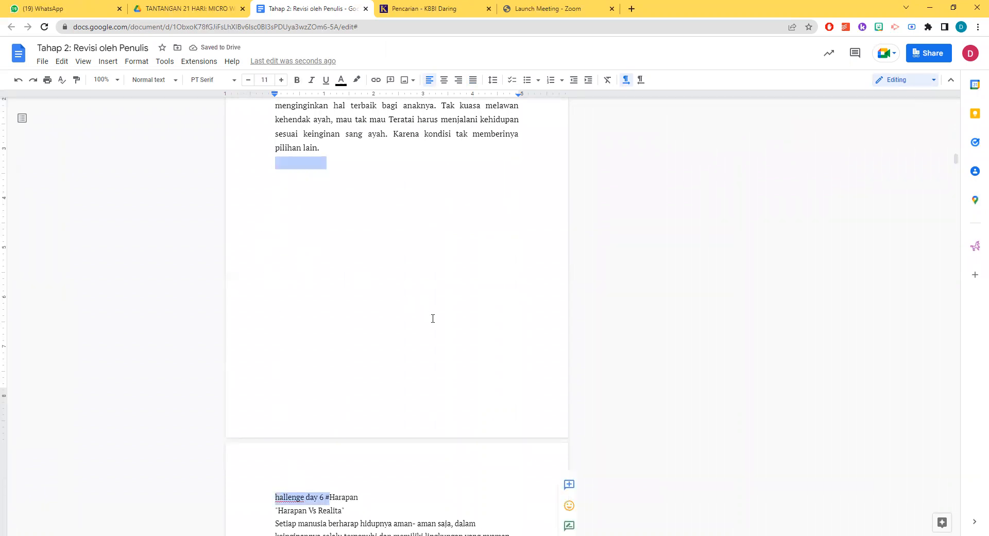
key("BackSpace")
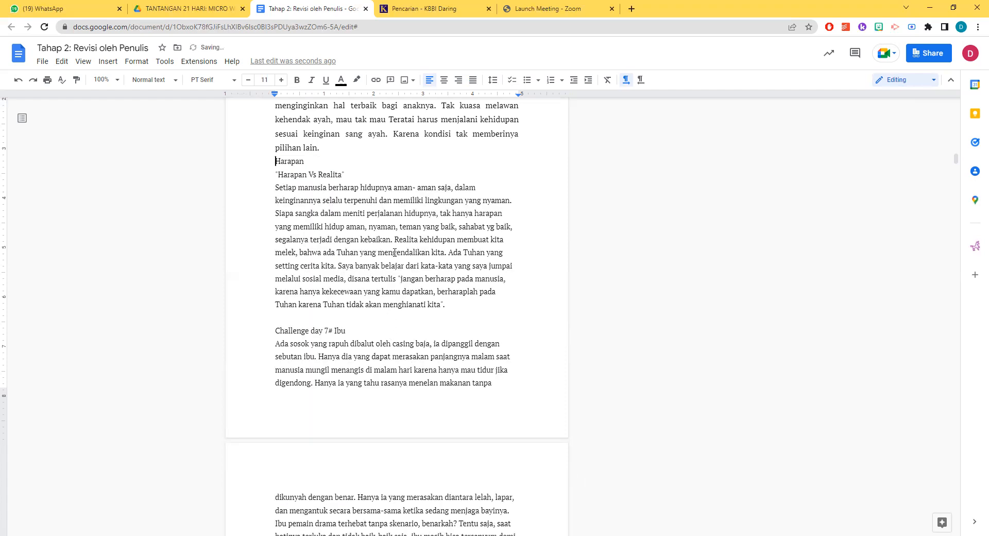
key("Return")
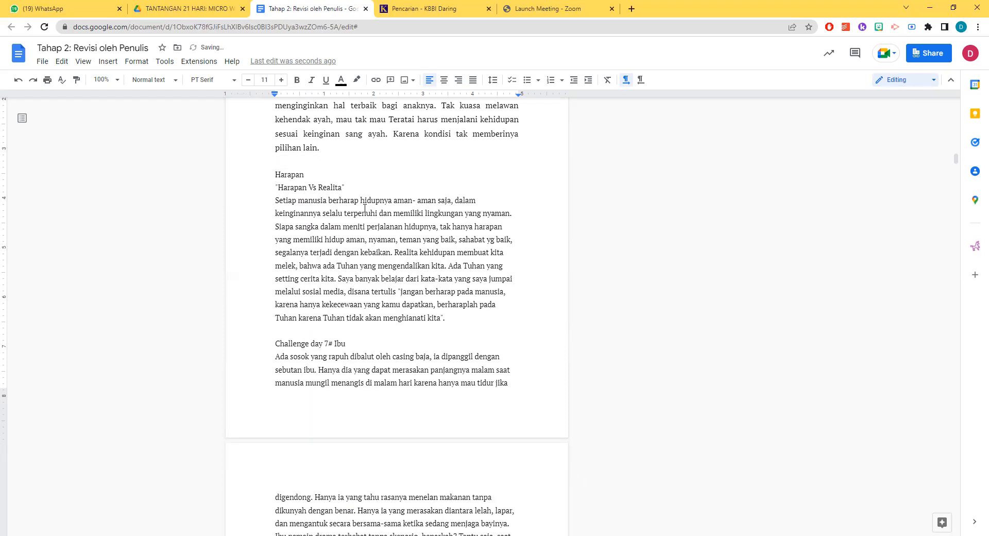
Delete the theme word "Harapan" above the story title and strip the quotation marks from "Harapan Vs Realita"
left_click(311, 175)
key("shift+Home")
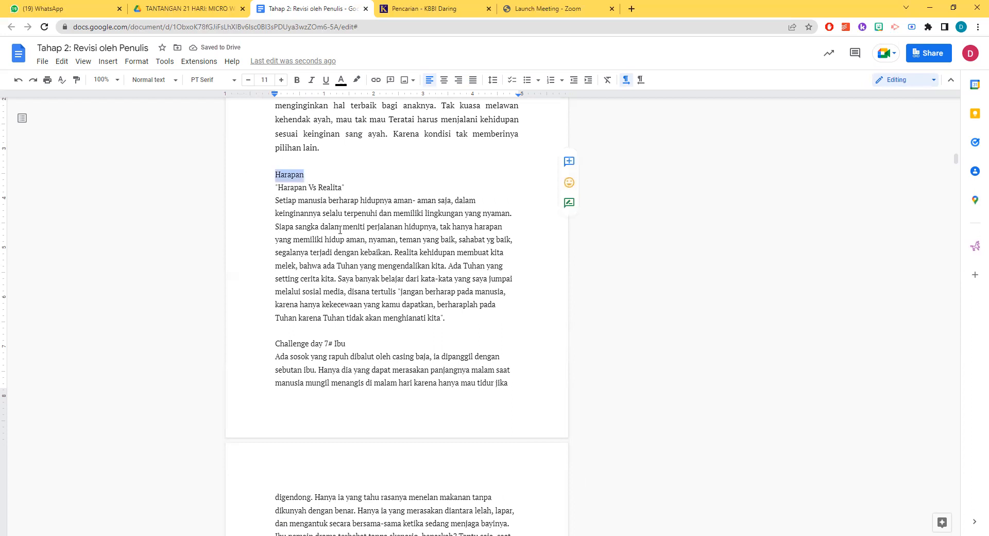
key("BackSpace")
left_click(348, 188)
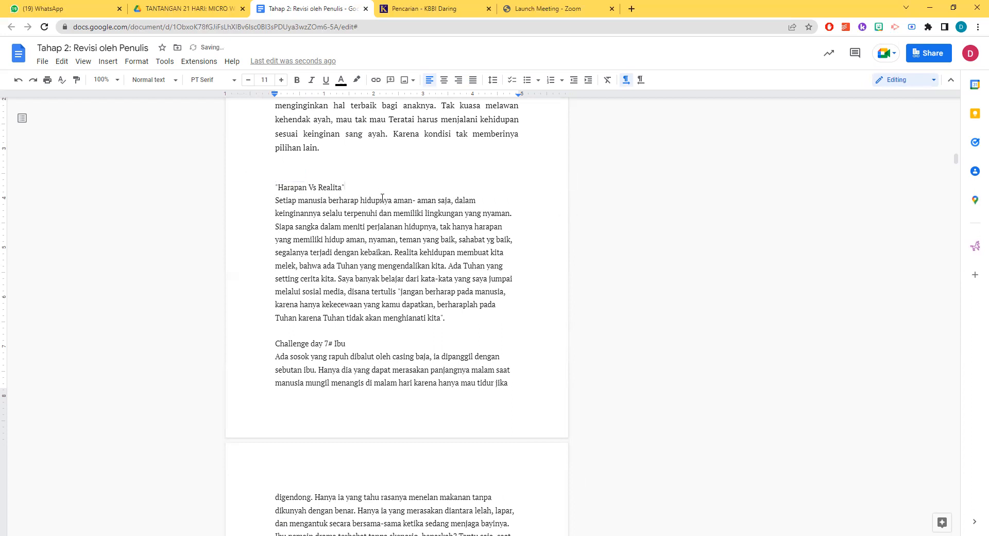
left_click_drag(280, 188, 263, 187)
key("BackSpace")
Set the story title "Harapan Vs Realita" to font size 20
left_click_drag(341, 189, 275, 190)
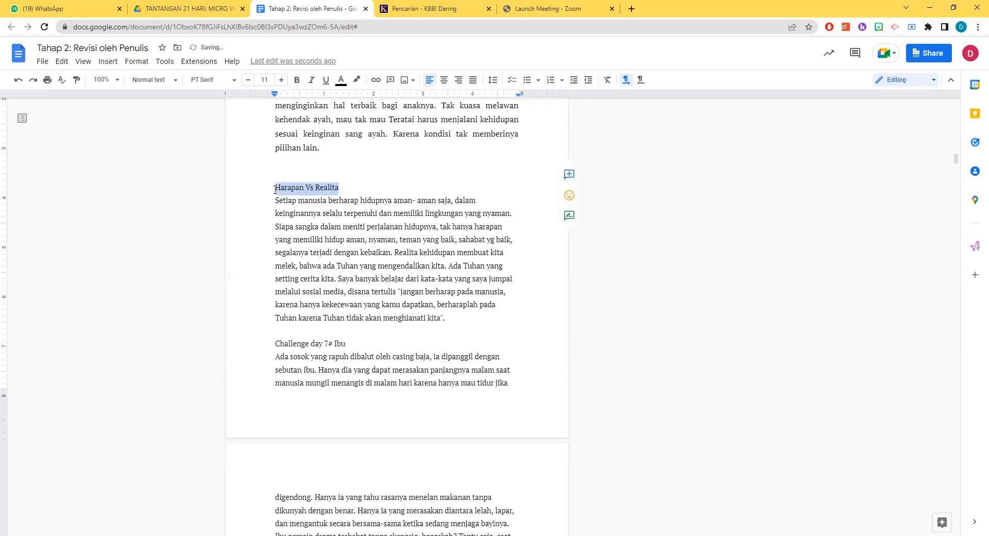
scroll(309, 155, "up", 9)
scroll(329, 129, "down", 8)
left_click(271, 80)
type("21")
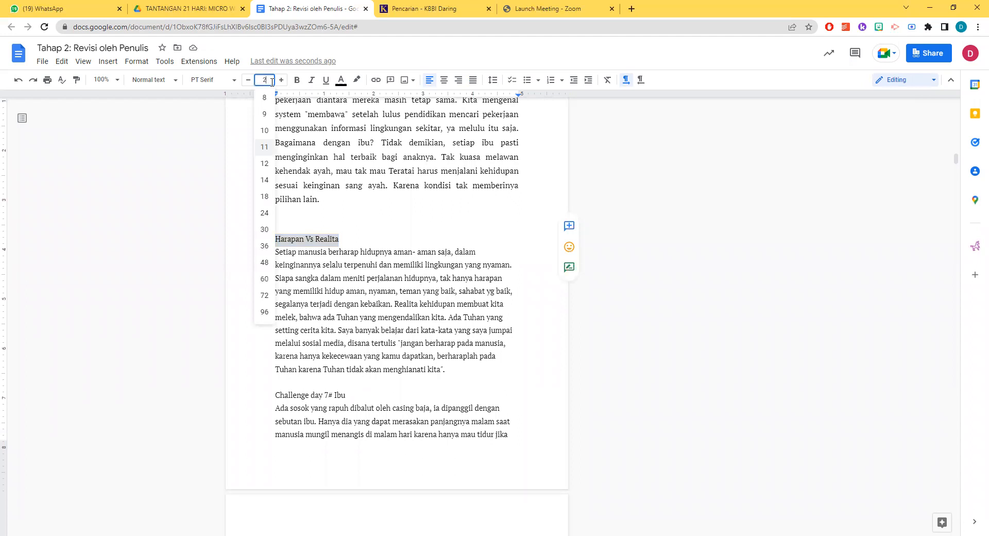
key("Return")
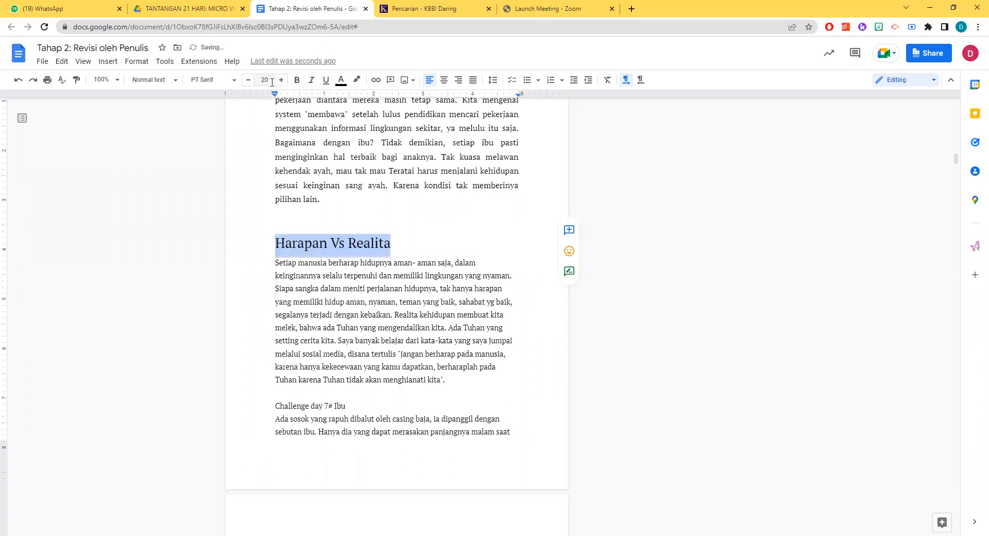
Set the body paragraph of "Harapan Vs Realita" to font size 12 and justify it
left_click(277, 263)
left_click(454, 379, "shift")
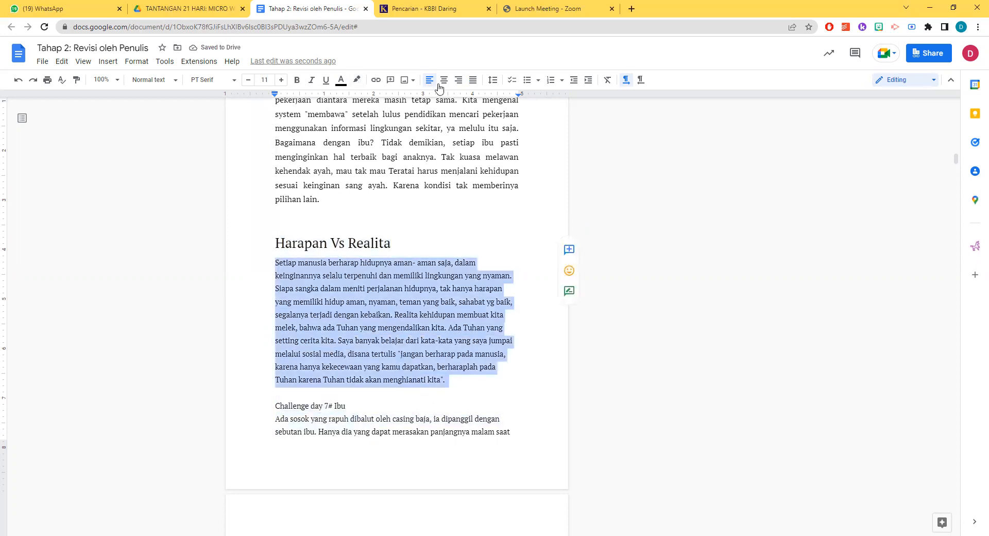
left_click(282, 81)
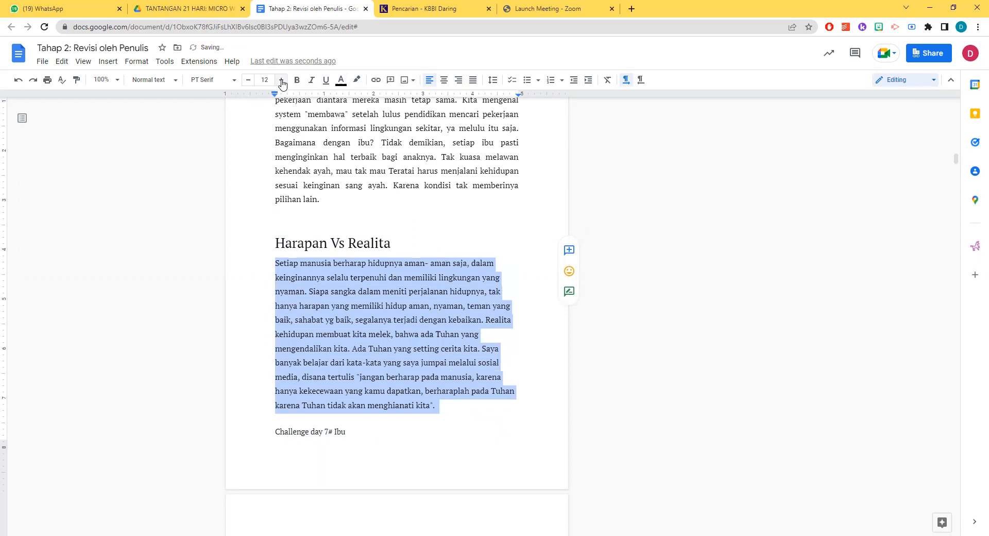
left_click(473, 80)
left_click(429, 322)
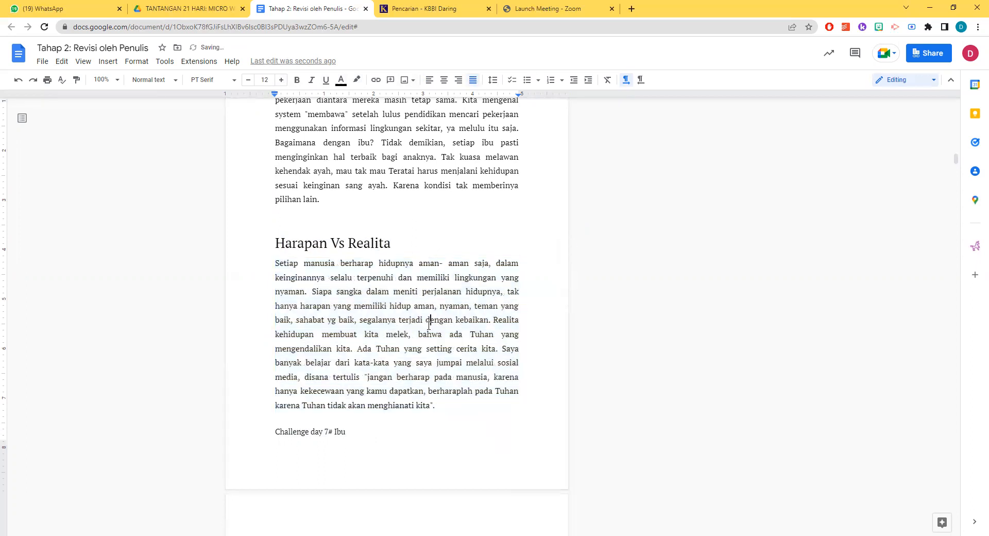
Return to chapter 1 and review the size comments on the chapter number, author heading, story title and body text
scroll(430, 325, "down", 20)
scroll(430, 330, "up", 20)
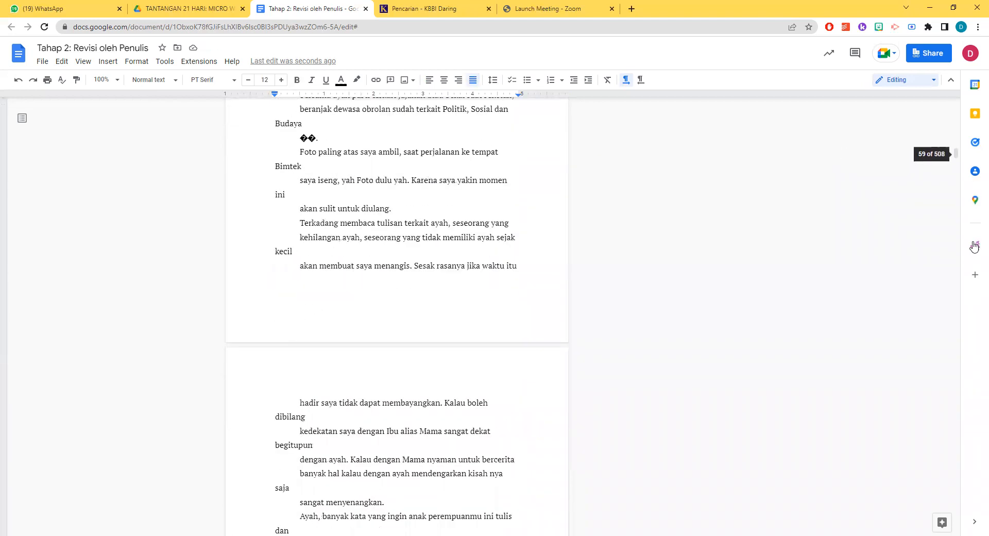
left_click_drag(957, 154, 956, 103)
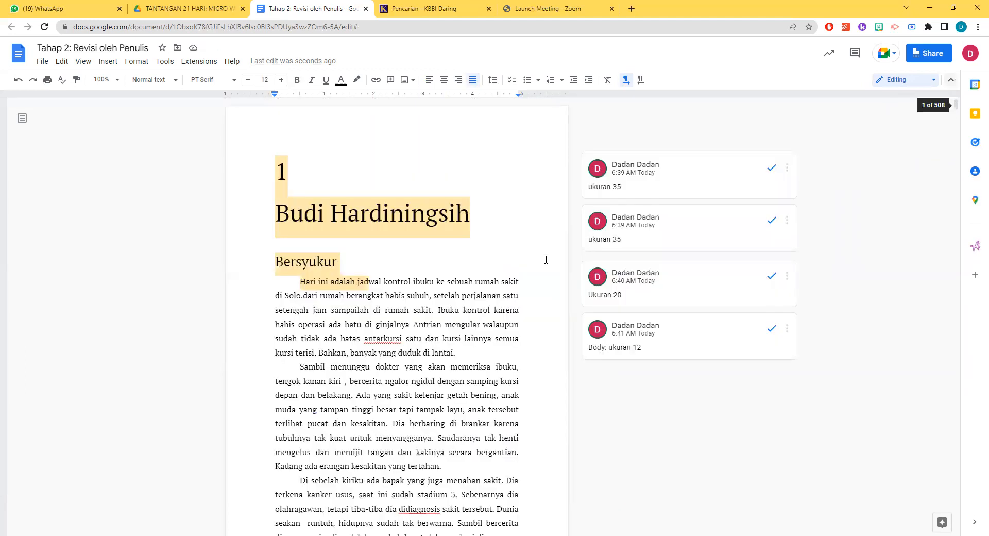
left_click(413, 338)
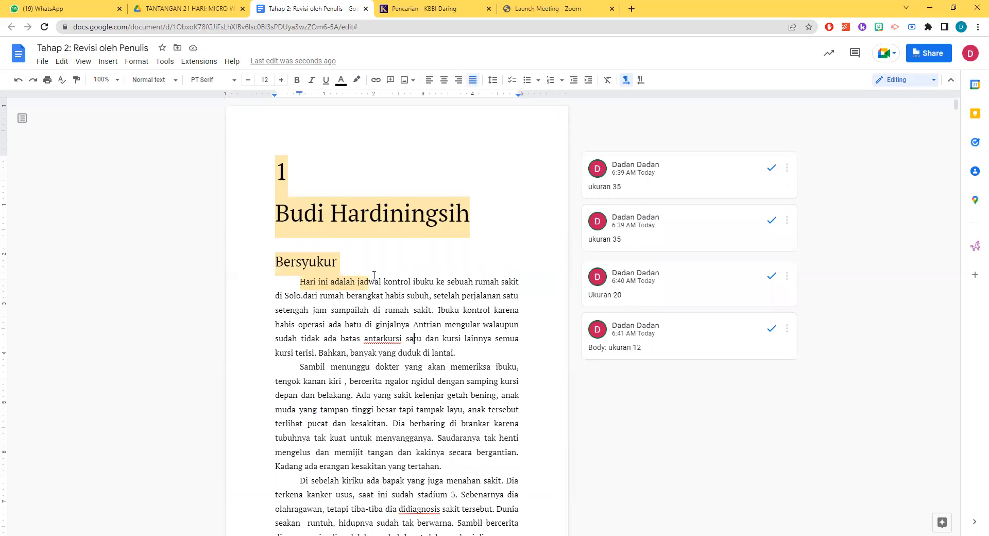
left_click(297, 177)
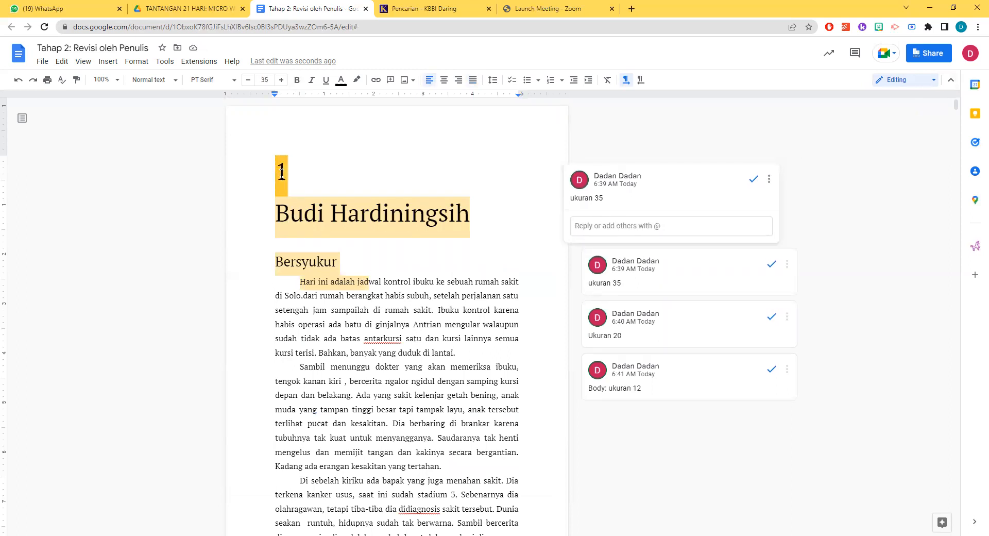
left_click(391, 214)
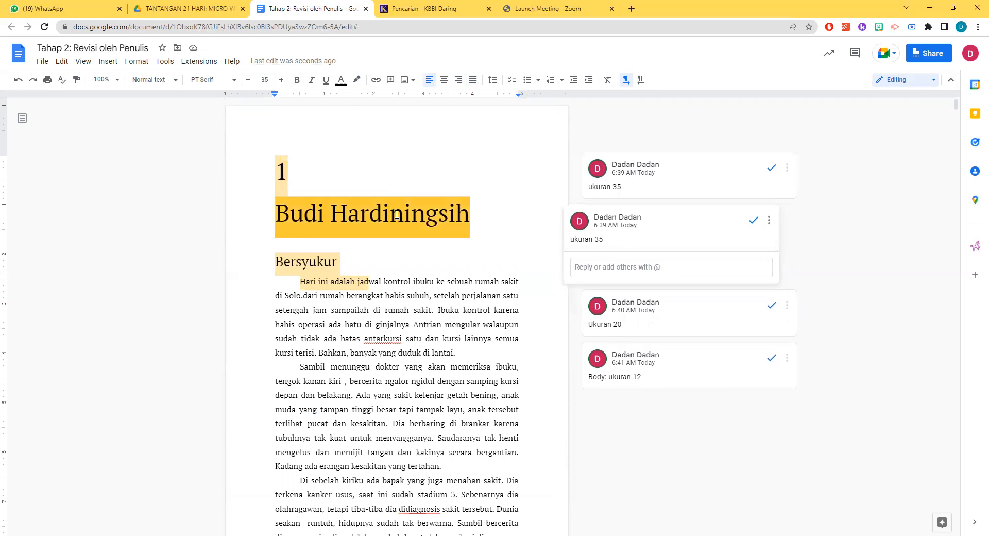
left_click(319, 262)
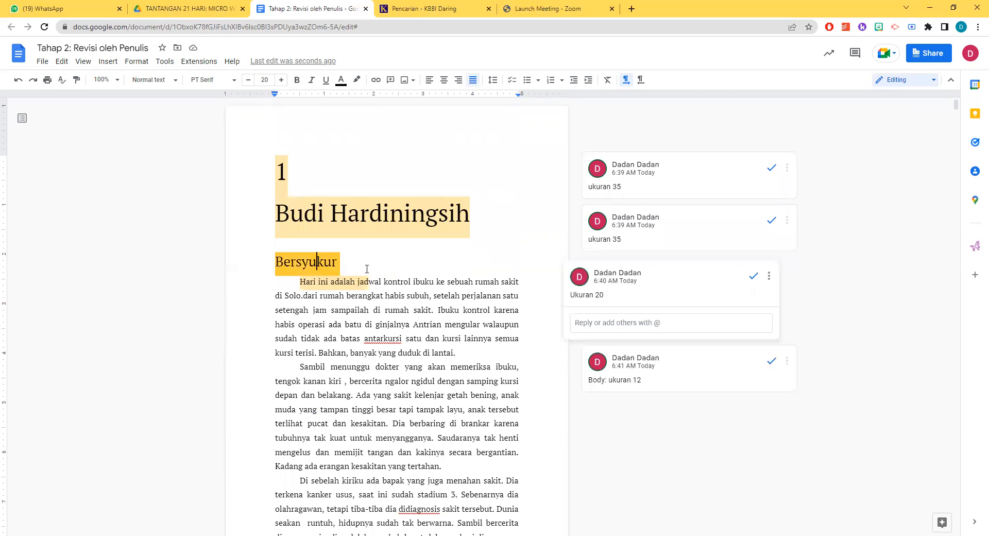
left_click(403, 306)
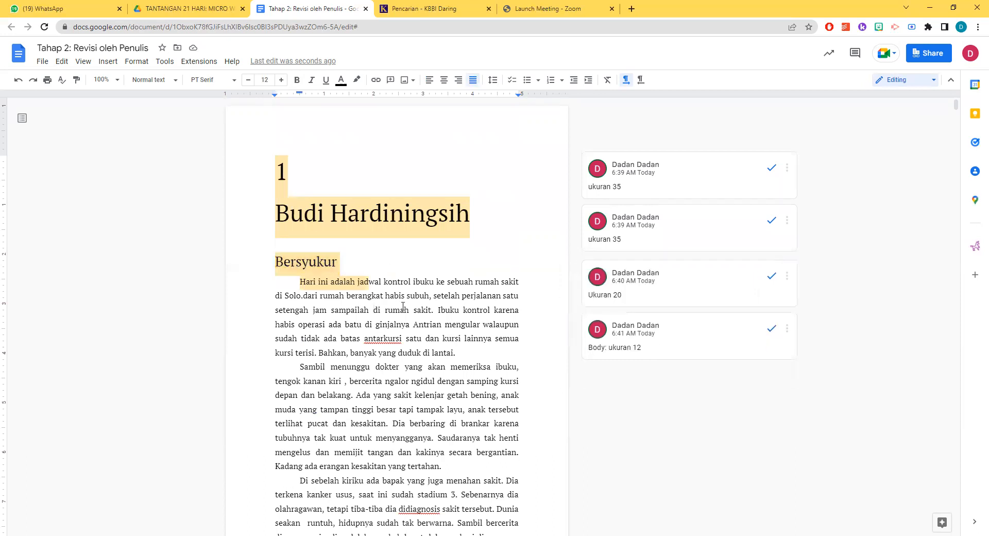
scroll(403, 306, "down", 4)
scroll(403, 305, "up", 5)
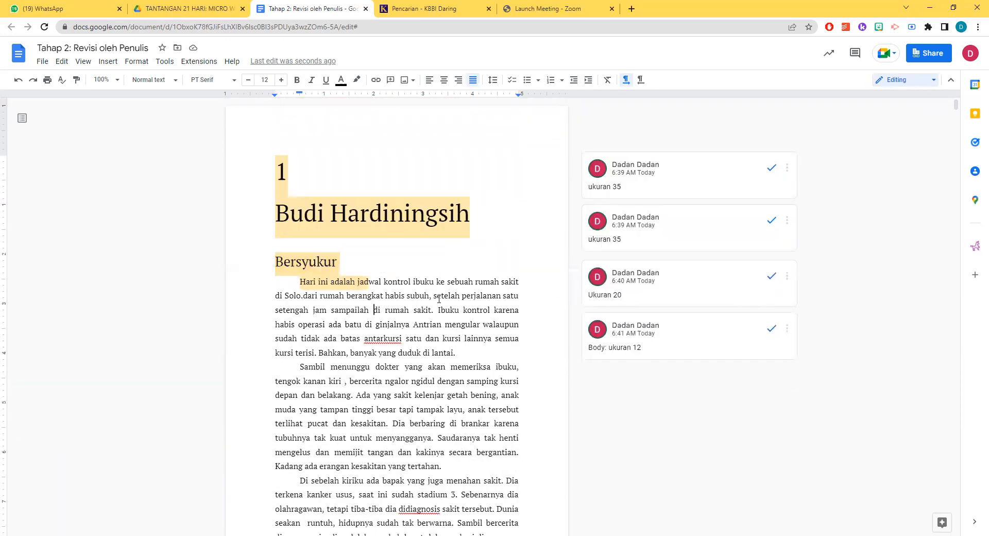
left_click(311, 283)
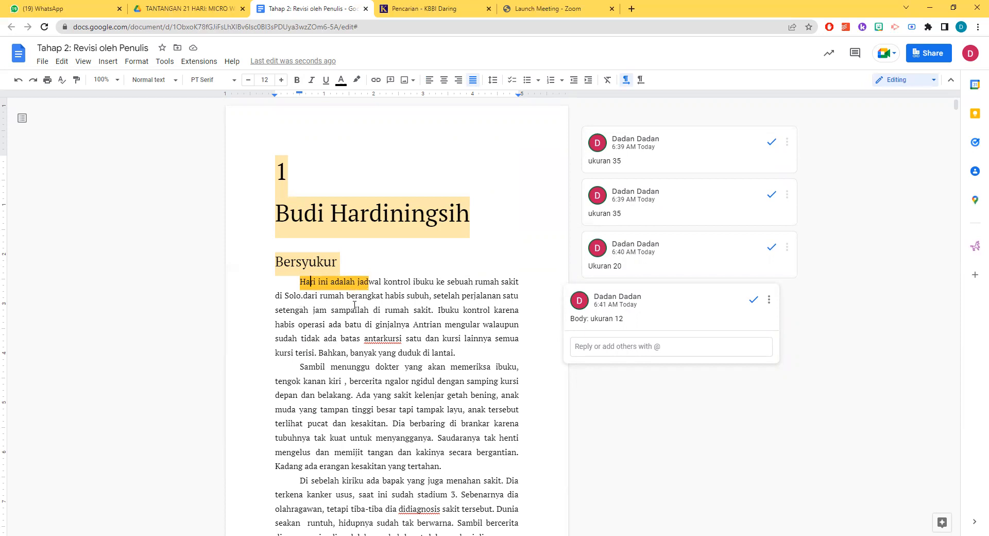
In the first paragraph of "Bersyukur", add a space after "di Solo." and capitalise "Dari", then select the text joining "ginjalnya" and "Antrian"
left_click(305, 296)
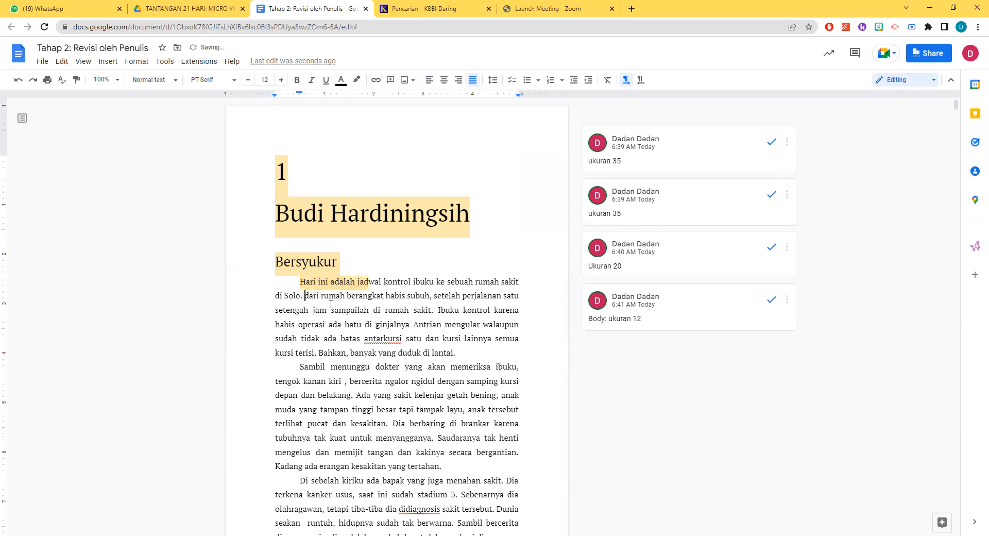
key("Delete")
type("D")
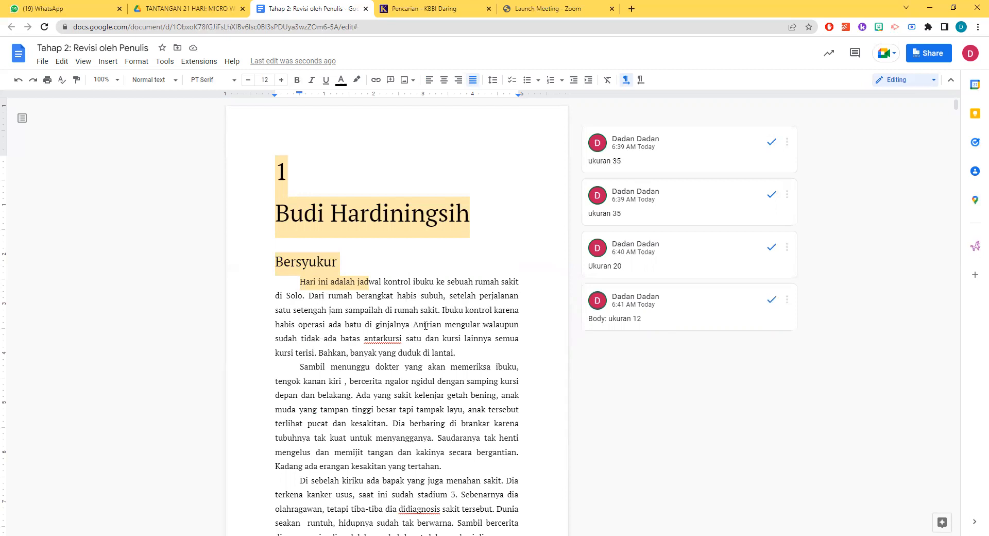
left_click_drag(426, 325, 396, 323)
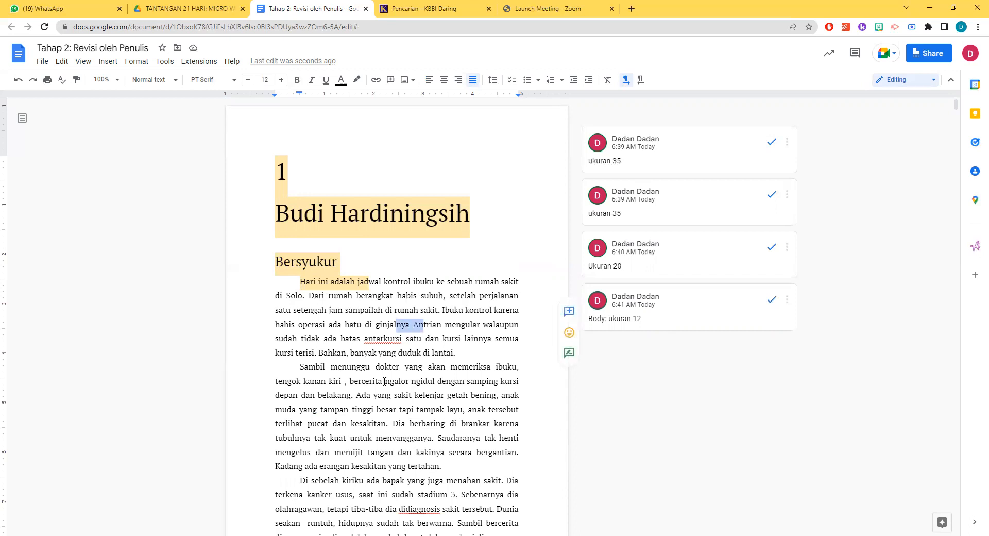
Add the missing full stop after "ginjalnya" in the first paragraph of "Bersyukur" in chapter 1
left_click(401, 335)
left_click(416, 354)
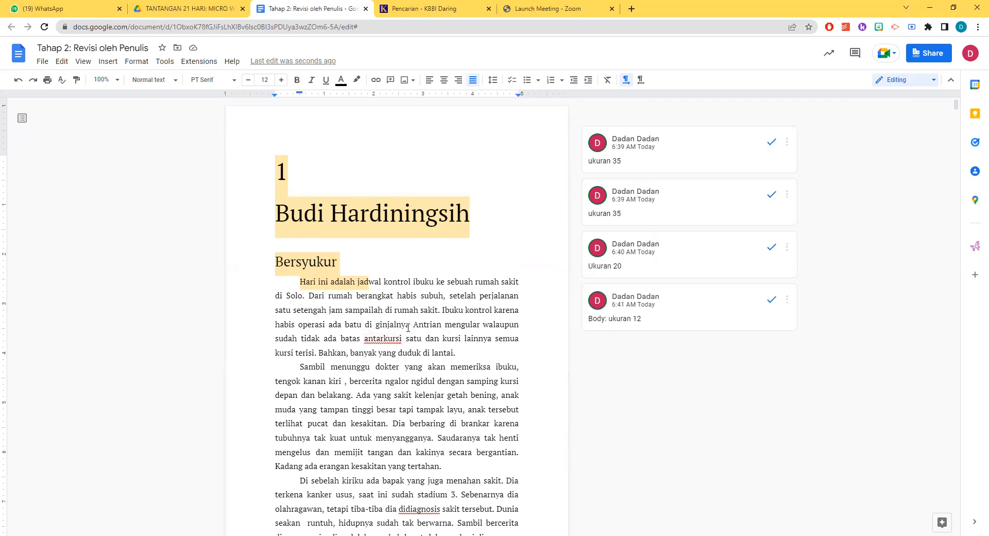
type(".")
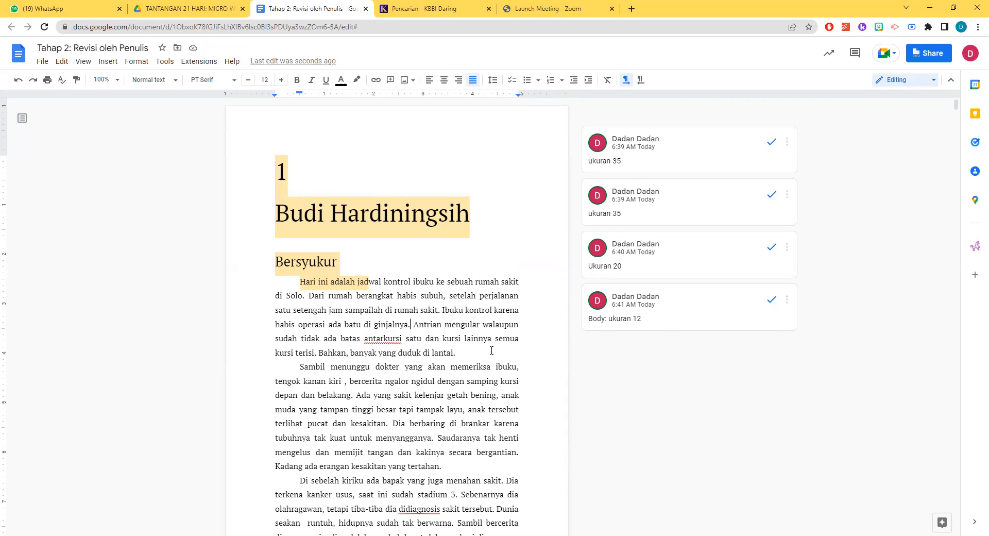
Colour the title and the whole body text of chapter 1's "Bersyukur" blue
scroll(407, 151, "down", 3)
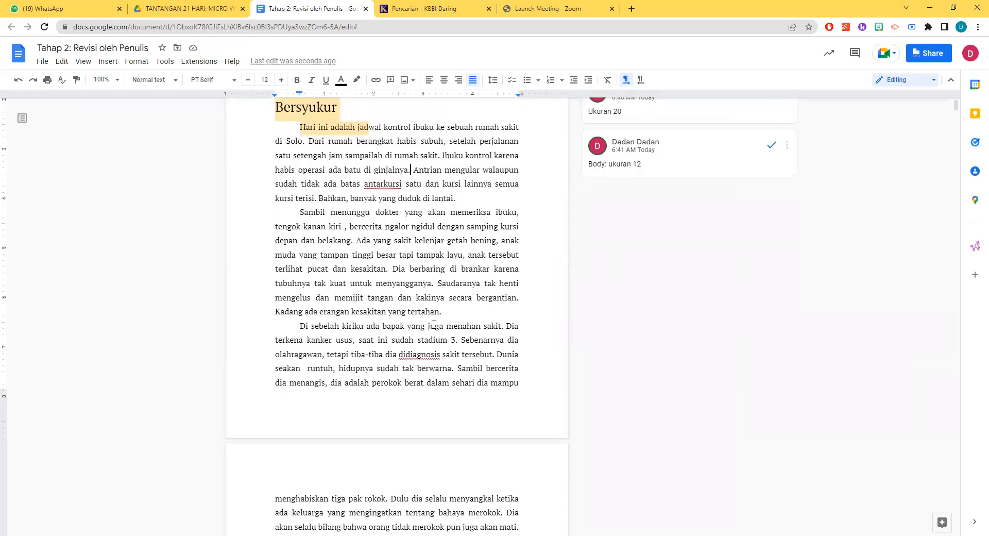
scroll(434, 324, "up", 3)
scroll(407, 351, "down", 8)
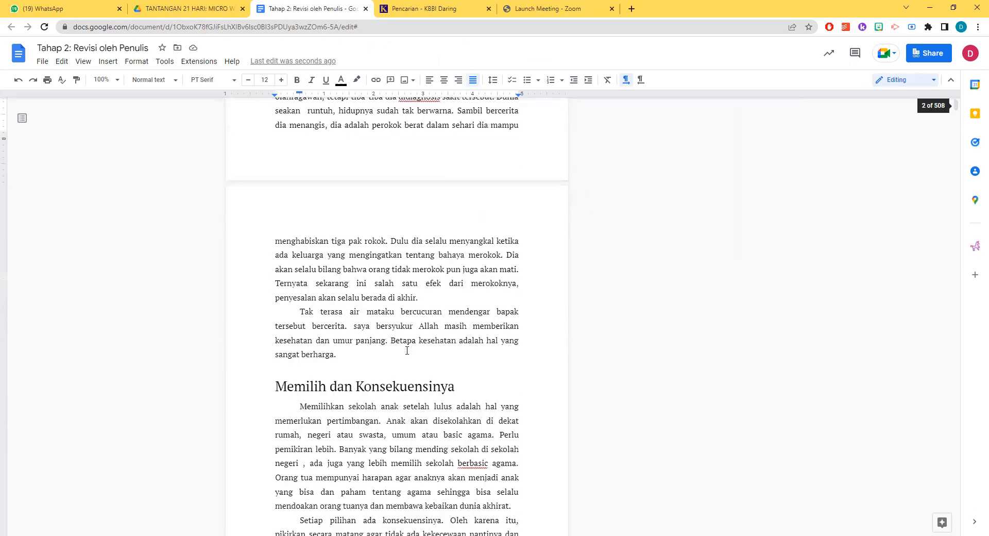
left_click_drag(365, 355, 341, 80)
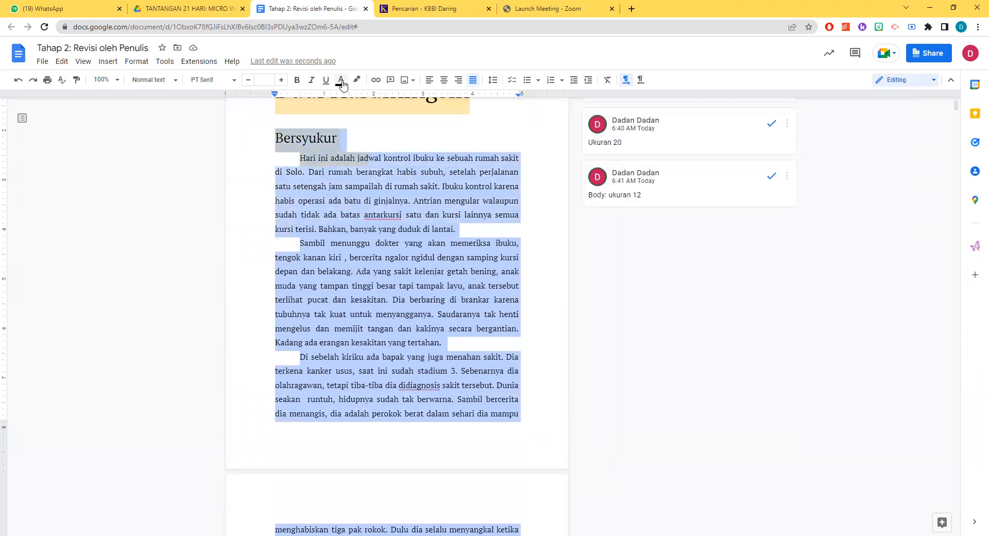
left_click(340, 80)
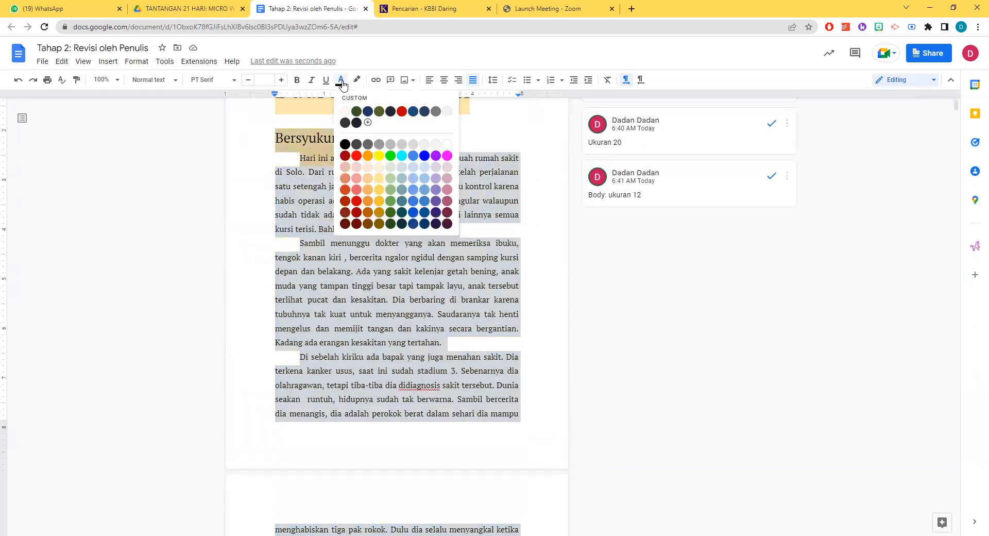
left_click(413, 212)
left_click(356, 299)
scroll(370, 283, "up", 3)
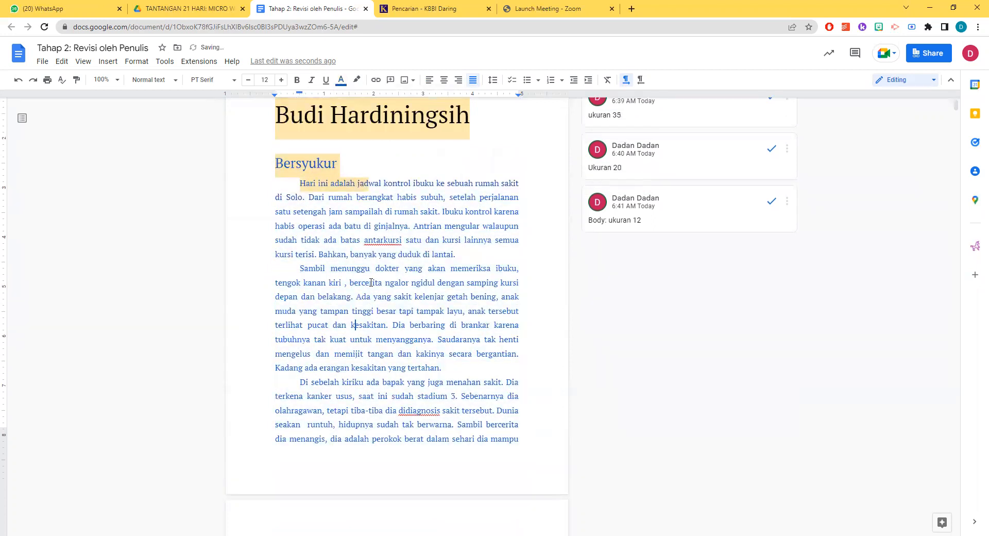
Look over the end of the blue story and the following stories "Memilih dan Konsekuensinya" and "Berbagi" in chapter 1
scroll(373, 281, "down", 5)
scroll(372, 282, "down", 5)
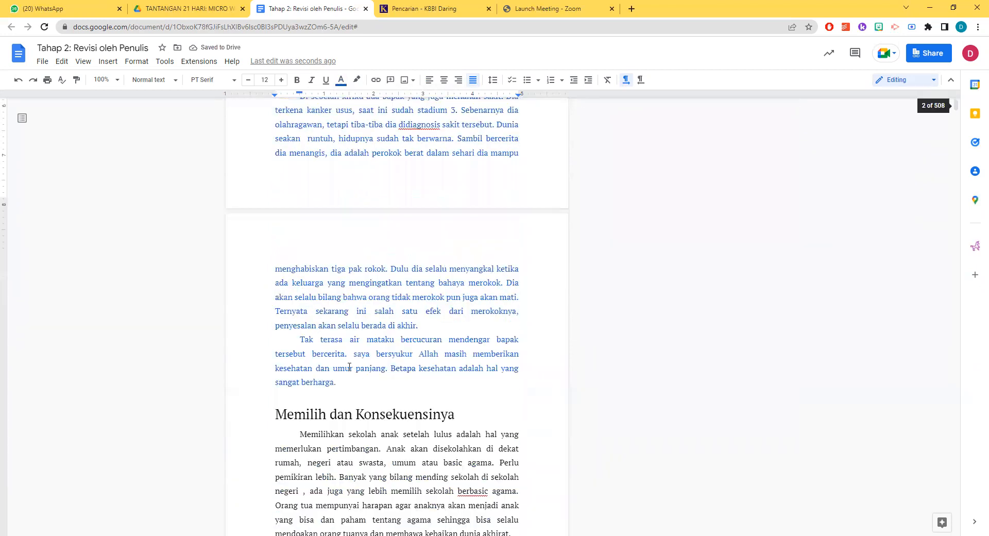
left_click(345, 355)
scroll(381, 354, "down", 5)
scroll(382, 351, "up", 5)
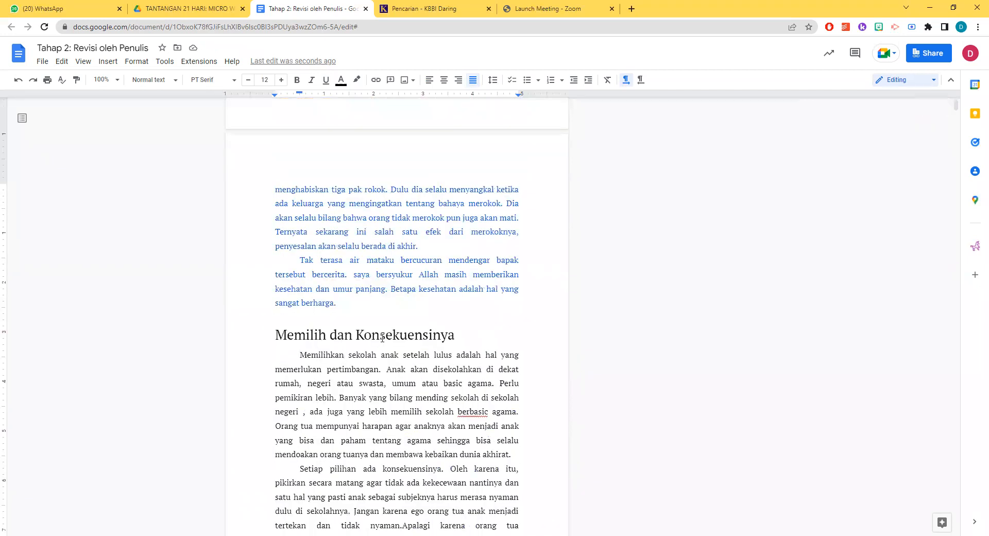
scroll(382, 337, "down", 6)
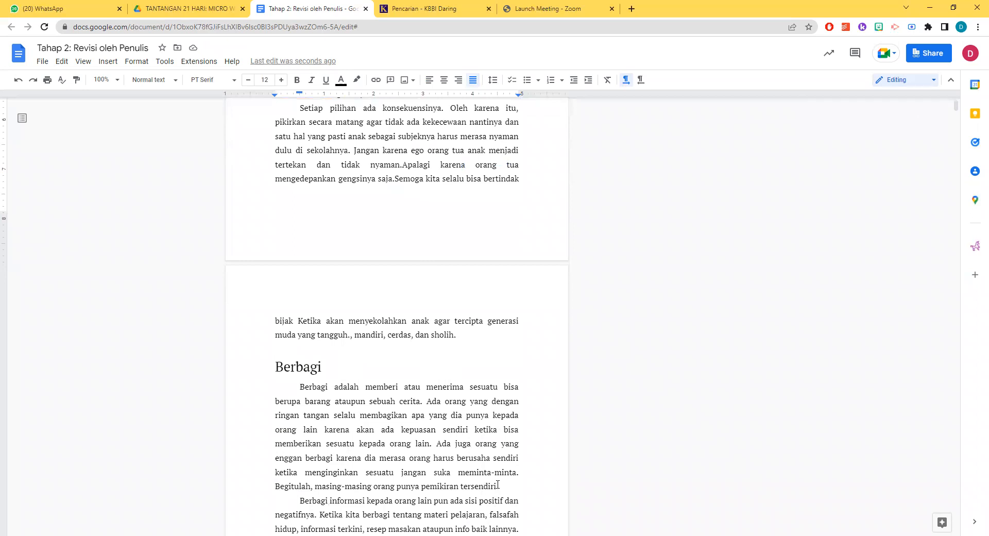
scroll(500, 482, "down", 4)
scroll(477, 458, "up", 20)
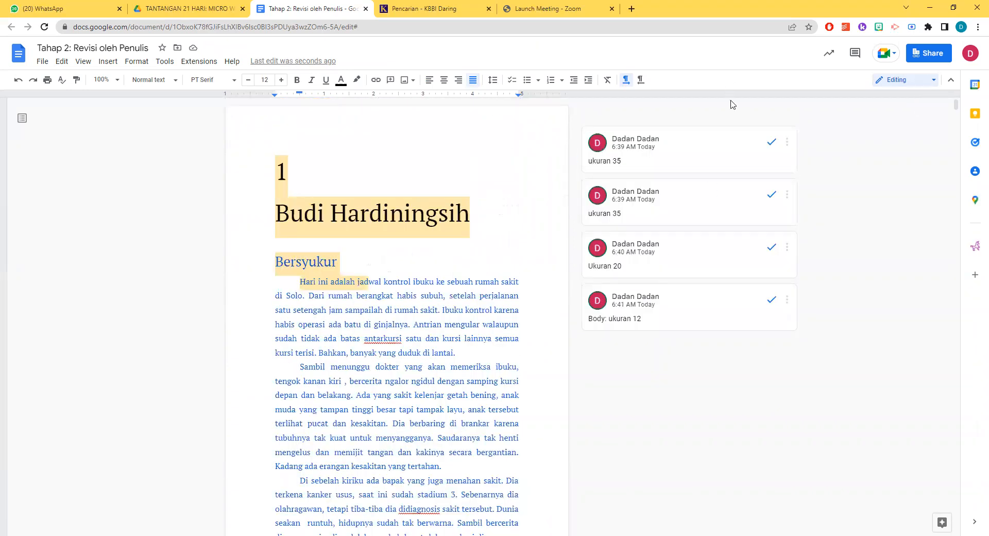
Search the document for the chapter 17 author's name and examine that chapter's heading and opening story
left_click(838, 202)
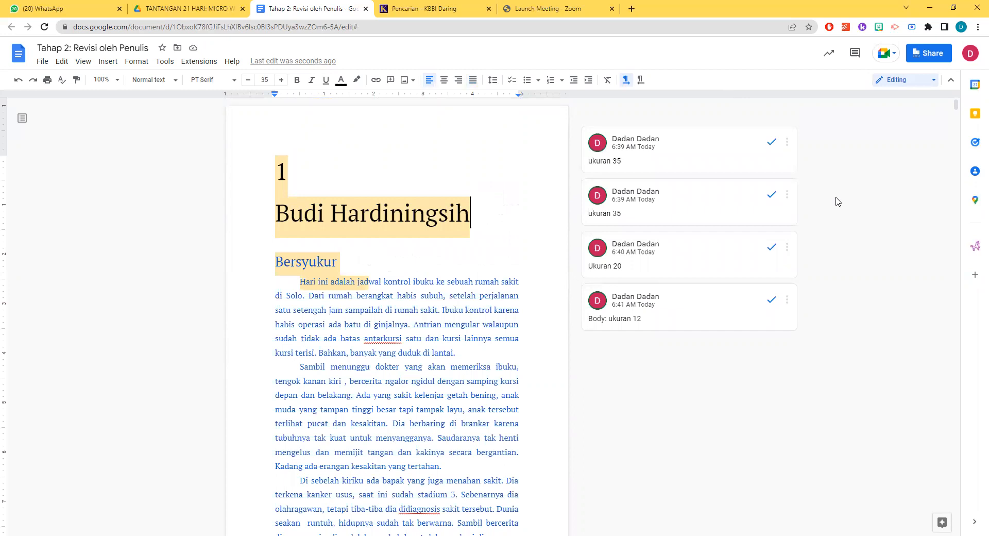
key("ctrl+f")
left_click(815, 107)
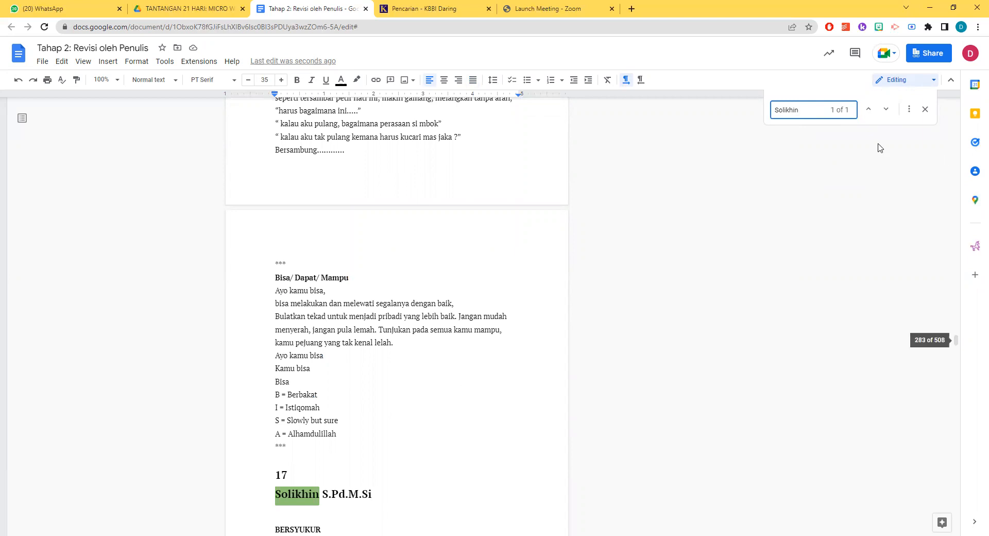
key("ctrl+a")
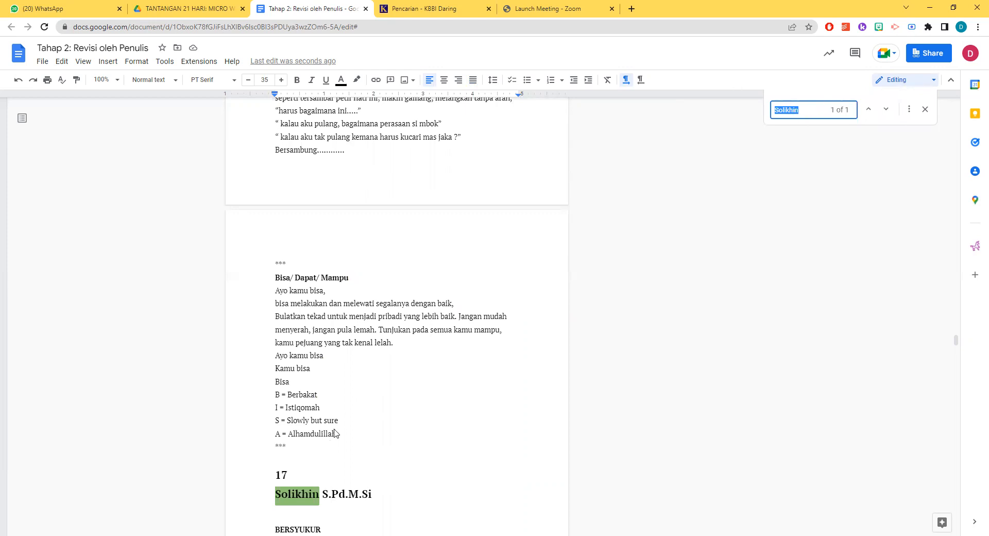
scroll(302, 443, "down", 2)
scroll(301, 435, "down", 3)
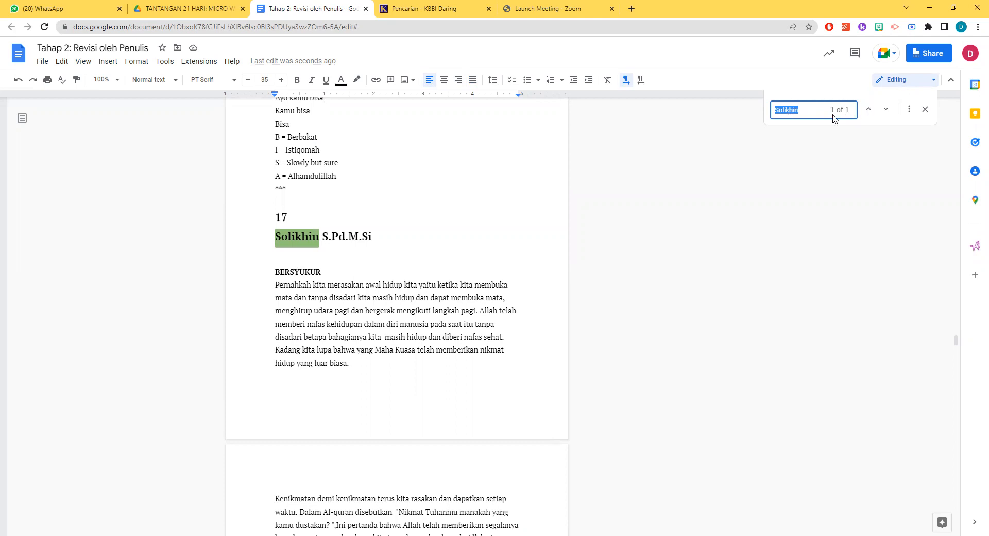
left_click(817, 161)
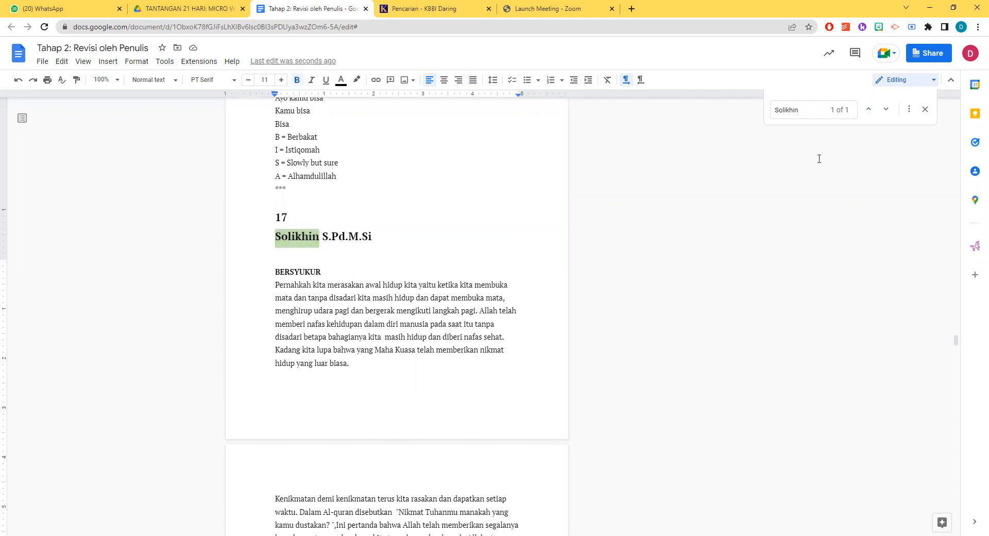
Search for the chapter 13 author's first name and go to the match in that chapter's heading
key("ctrl+f")
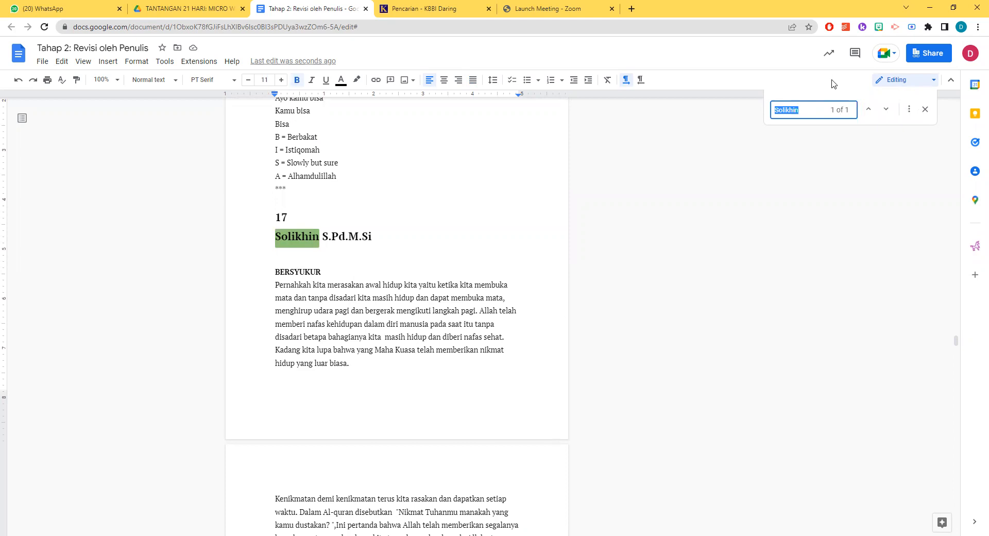
type("octo")
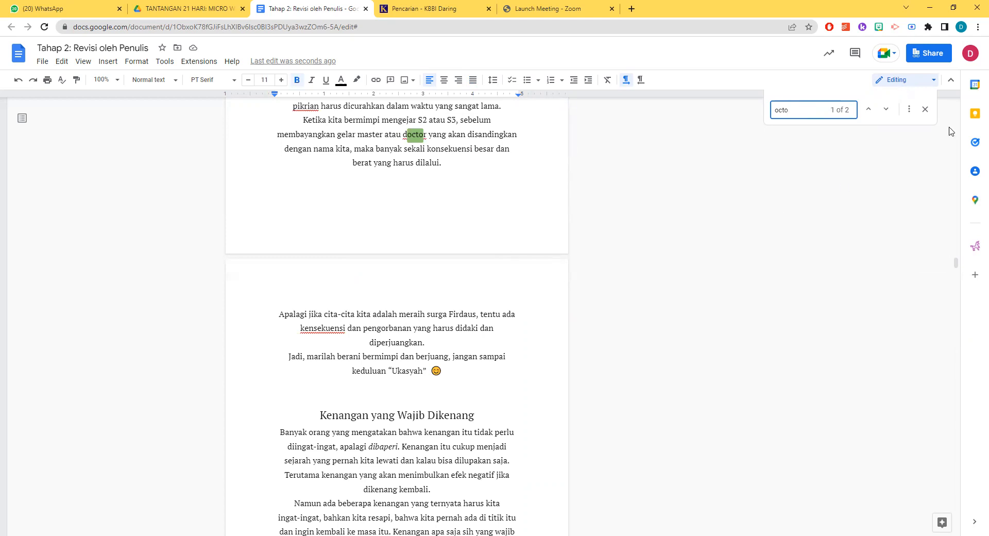
left_click(886, 110)
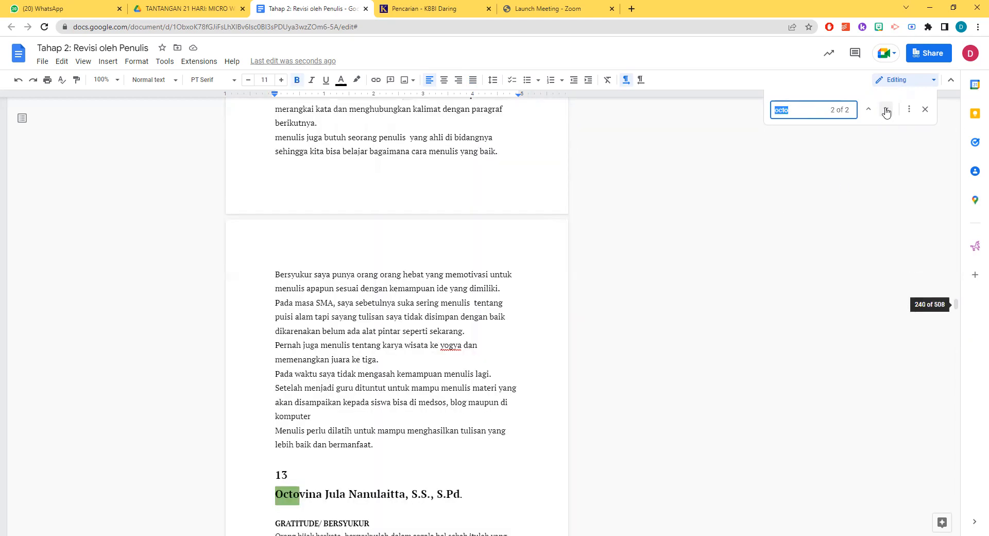
scroll(530, 306, "down", 3)
scroll(530, 306, "down", 1)
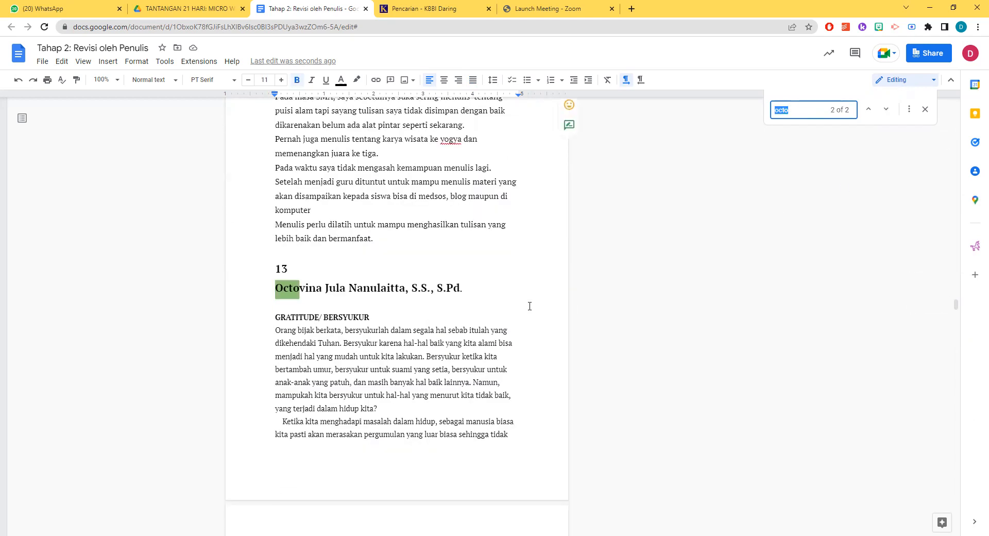
scroll(530, 306, "down", 3)
scroll(511, 299, "up", 3)
Remove the academic degrees "S.S., S.Pd." from the author heading of chapter 13
left_click(467, 288)
left_click_drag(467, 288, 411, 288)
key("BackSpace")
key("BackSpace")
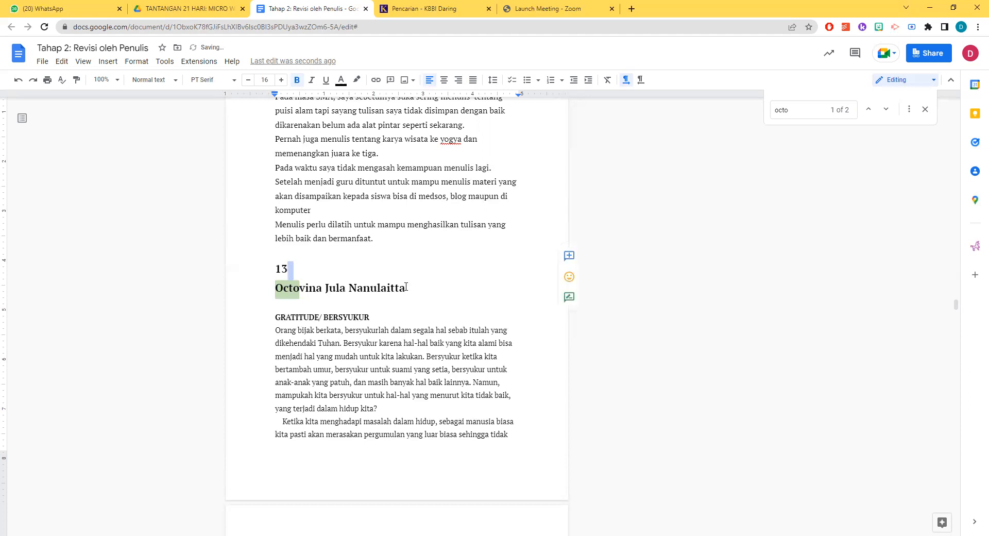
Set the chapter number 13 and the author name below it to font size 35
left_click_drag(413, 287, 247, 268)
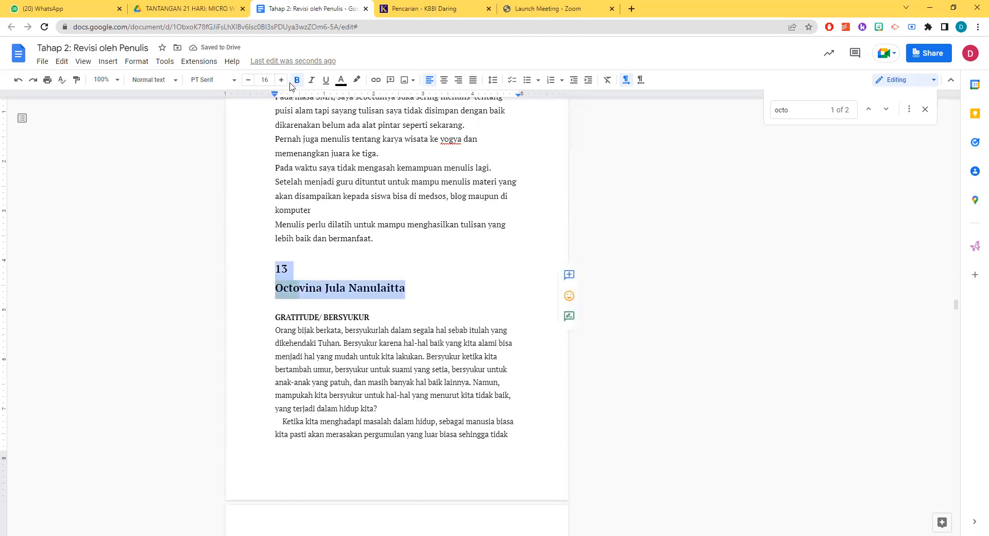
left_click(272, 80)
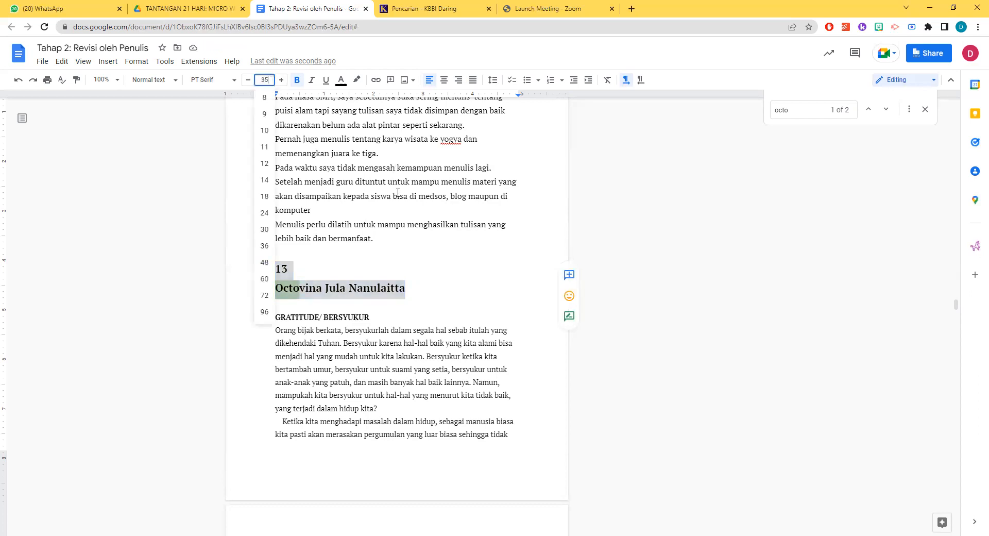
key("Return")
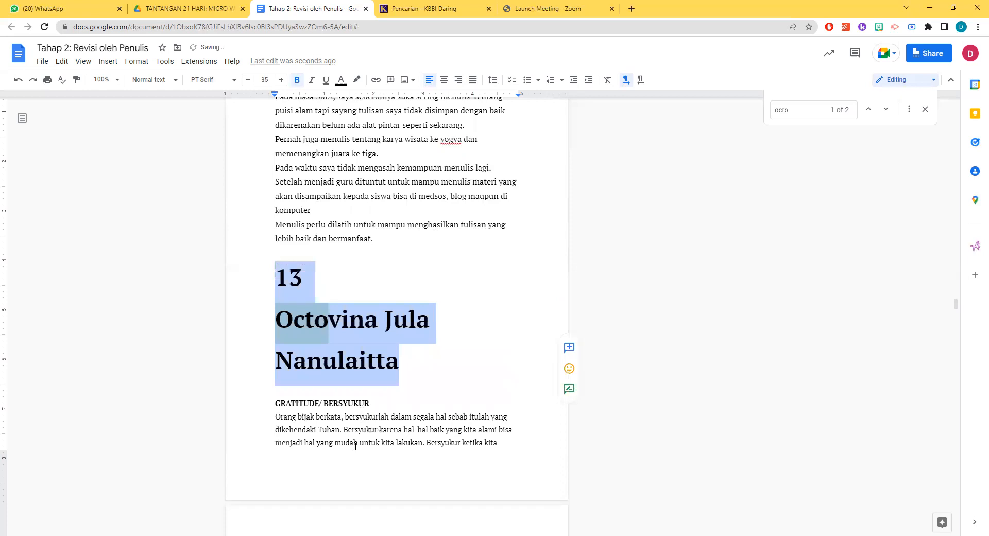
left_click(415, 358)
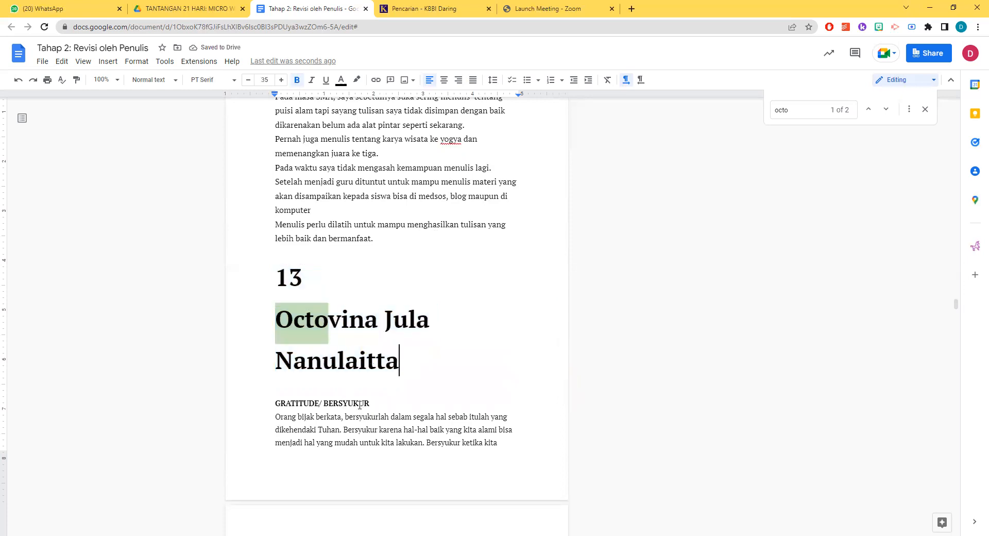
Set chapter 13's story title "GRATITUDE/ BERSYUKUR" to font size 20 and remove its bold formatting
left_click_drag(393, 402, 274, 403)
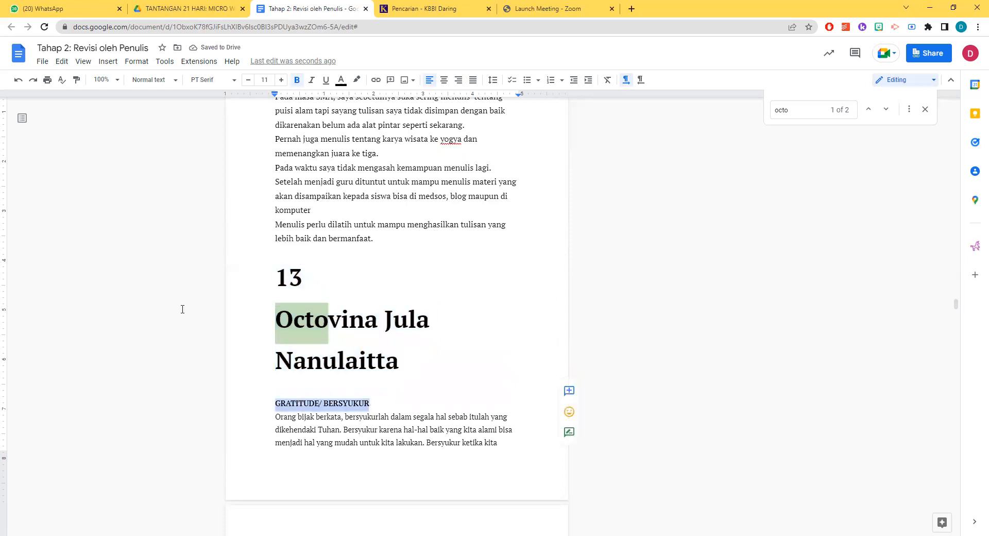
left_click(281, 80)
left_click(281, 79)
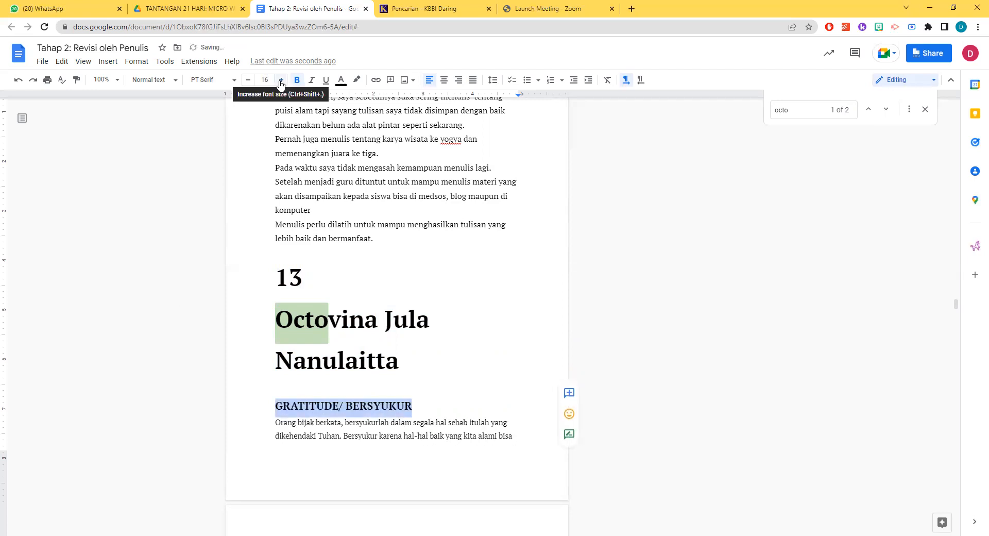
left_click(281, 80)
left_click(281, 80)
left_click(281, 80)
left_click(297, 80)
scroll(412, 322, "down", 2)
left_click(375, 336)
Replace the story title "GRATITUDE/ BERSYUKUR" in chapter 13 with "Bersyukur"
scroll(325, 309, "down", 2)
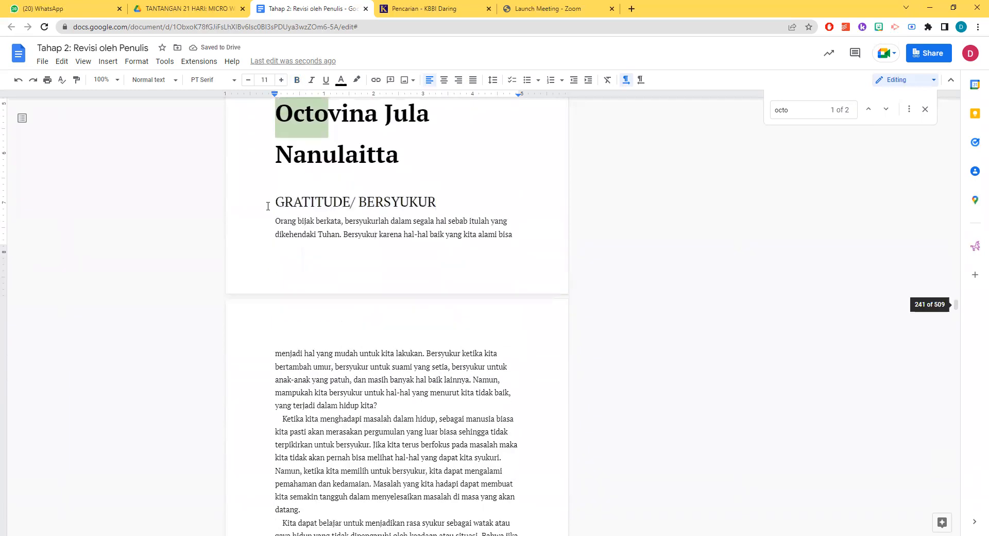
scroll(362, 274, "up", 2)
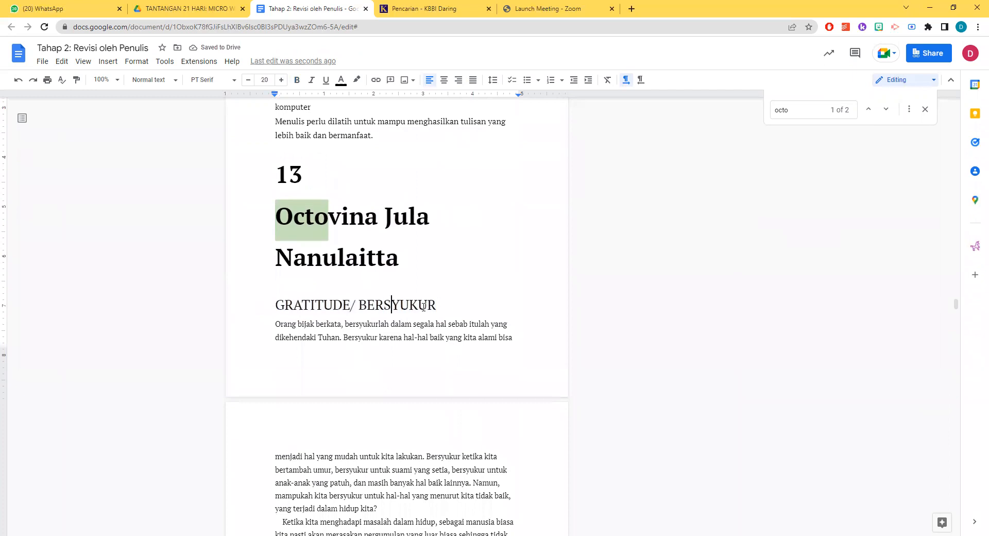
left_click_drag(449, 305, 252, 306)
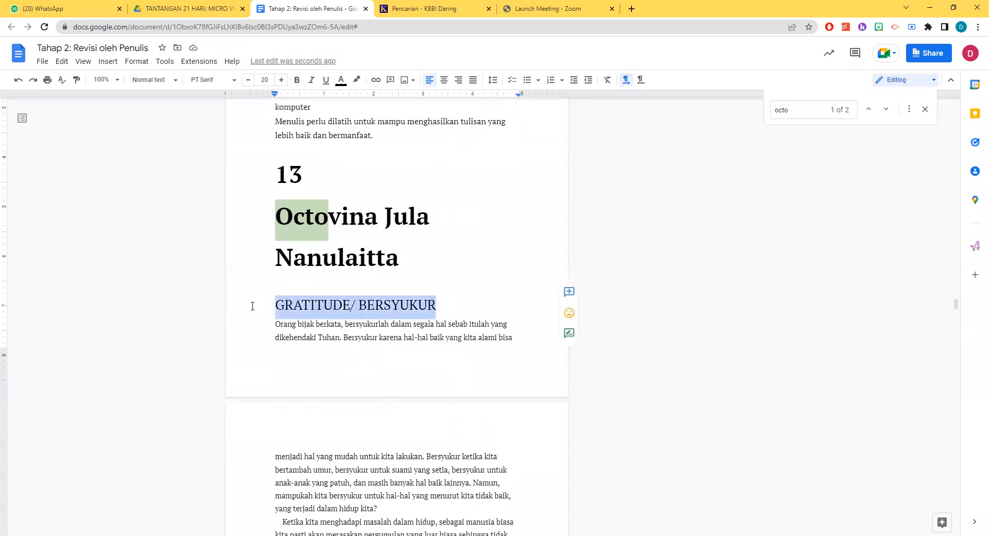
type("Ber")
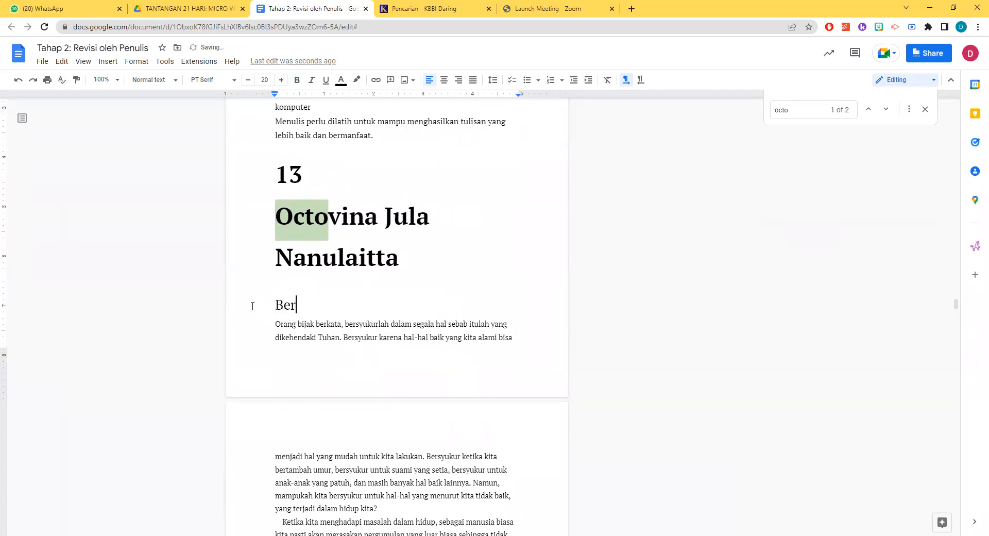
type("syukur")
Set all body paragraphs of chapter 13's "Bersyukur" to font size 12 and justify them
scroll(498, 362, "down", 6)
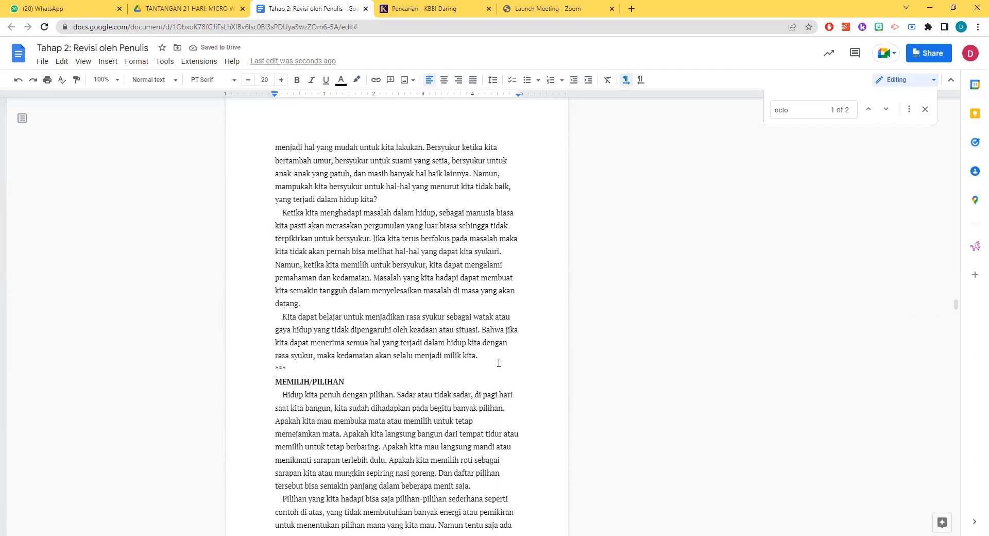
left_click_drag(490, 356, 265, 123)
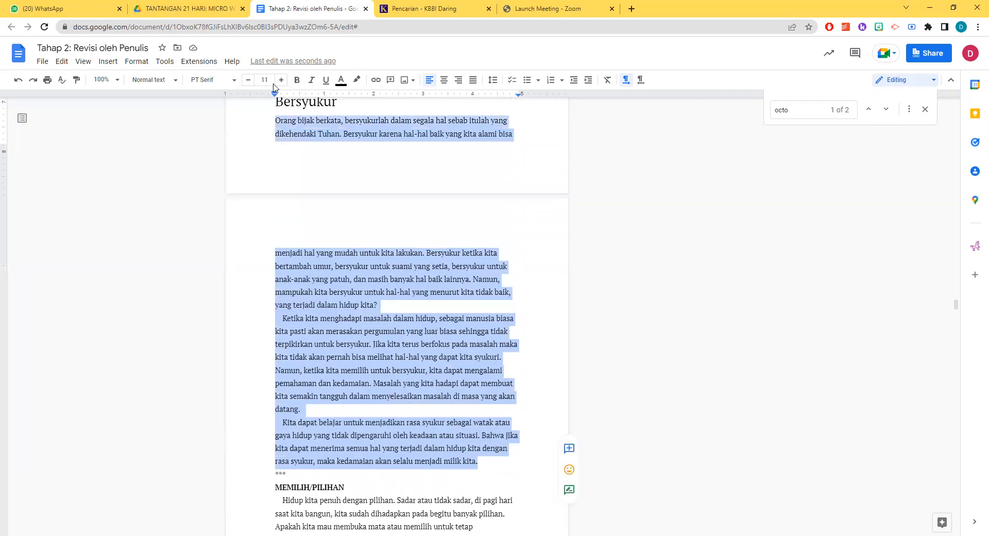
left_click(280, 81)
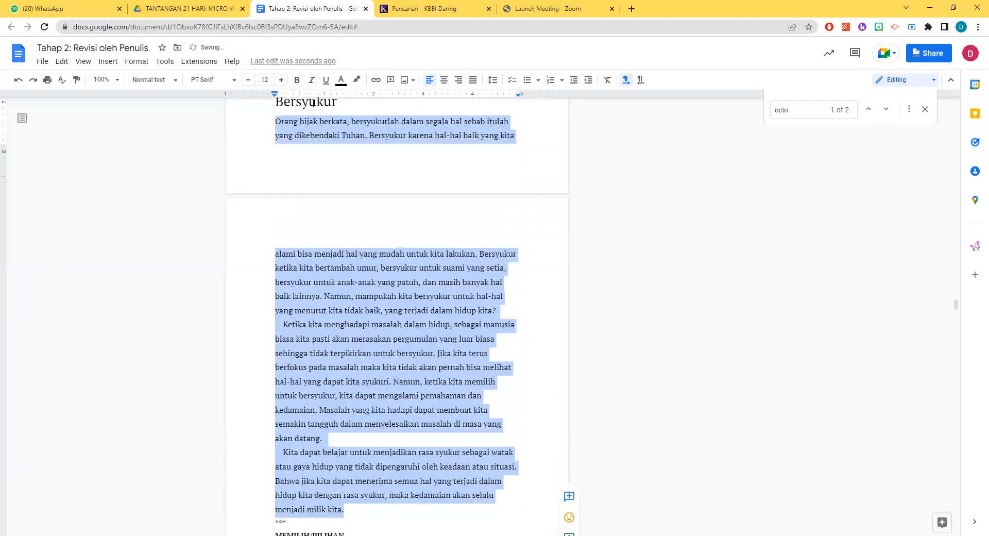
left_click(473, 81)
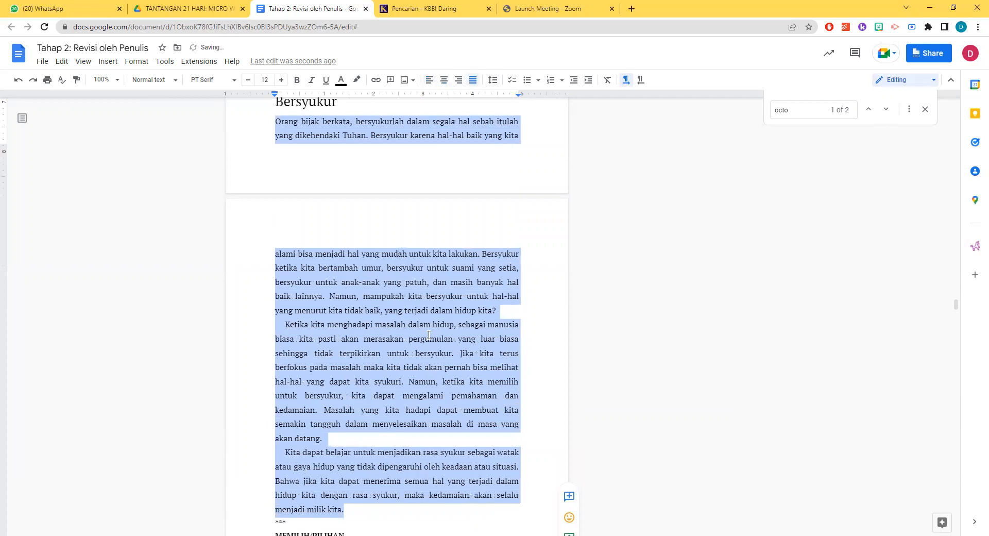
Indent the first line of each of the three body paragraphs in chapter 13's story "Bersyukur"
left_click(419, 334)
scroll(361, 333, "up", 2)
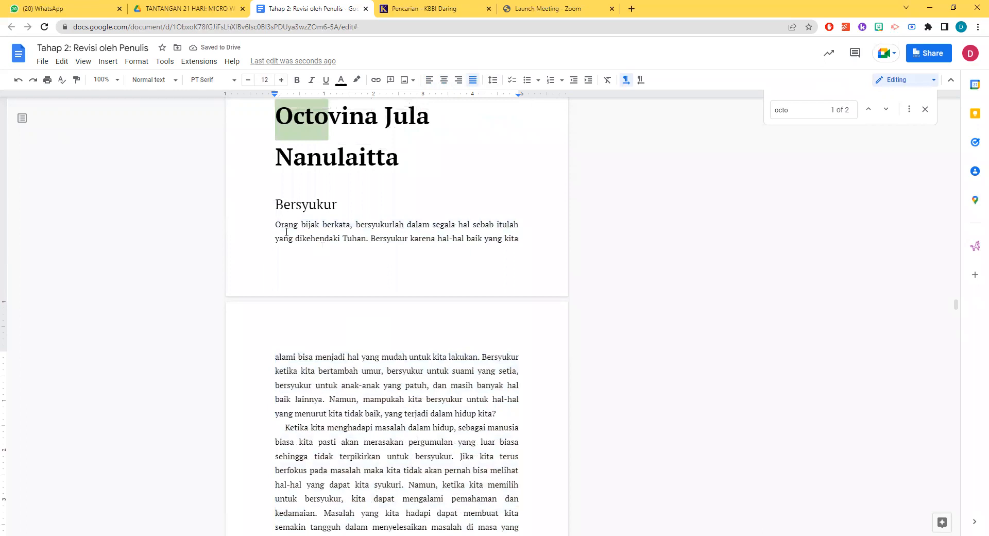
left_click(276, 223)
key("Tab")
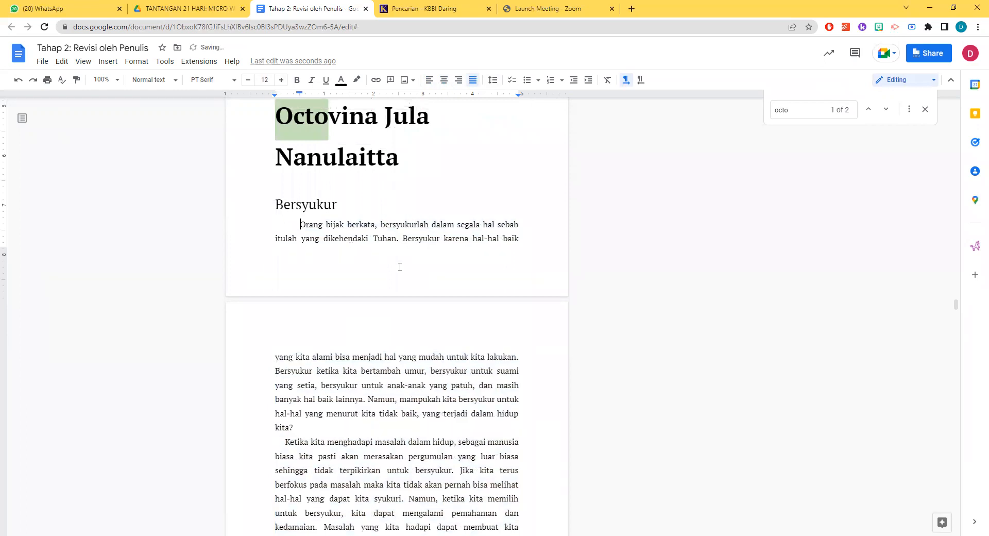
left_click(277, 441)
key("Tab")
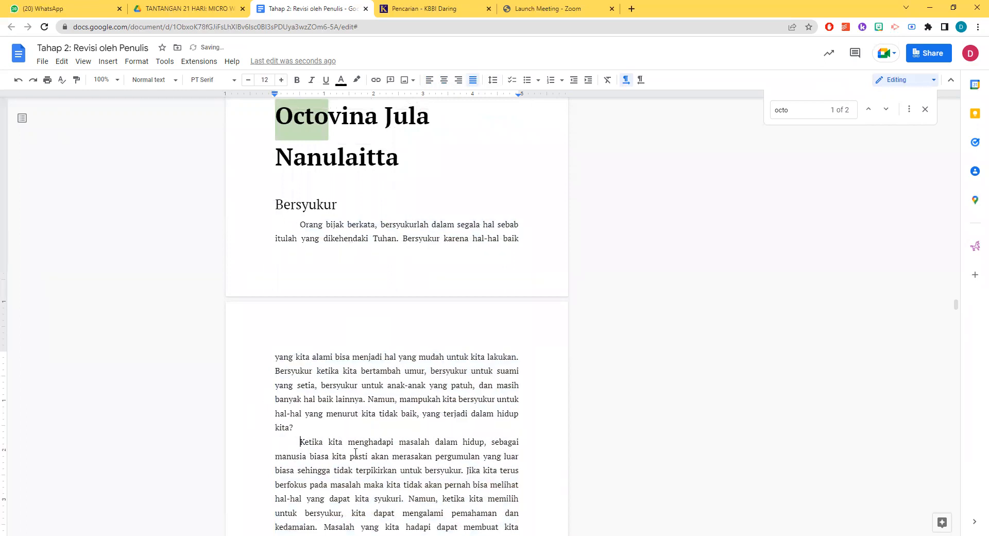
scroll(335, 449, "down", 3)
left_click(286, 415)
key("Tab")
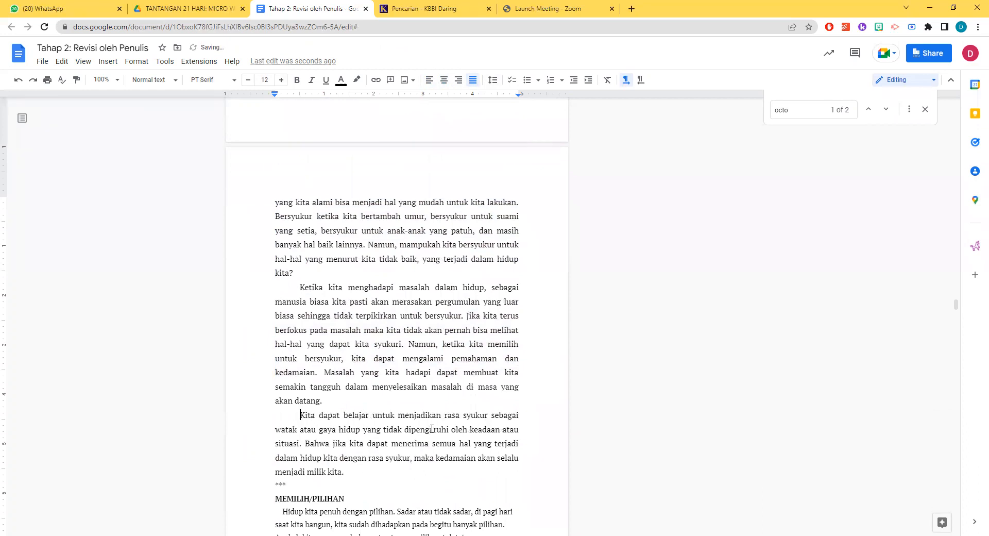
Replace the asterisk separator between "Bersyukur" and "MEMILIH/PILIHAN" in chapter 13 with a blank line
left_click(368, 472)
key("Return")
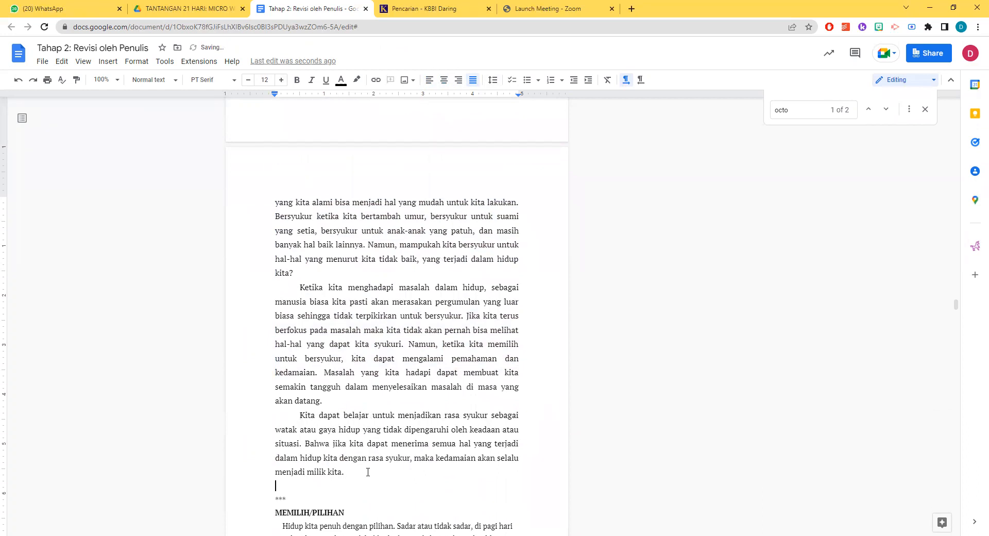
scroll(367, 471, "down", 2)
left_click_drag(294, 397, 274, 387)
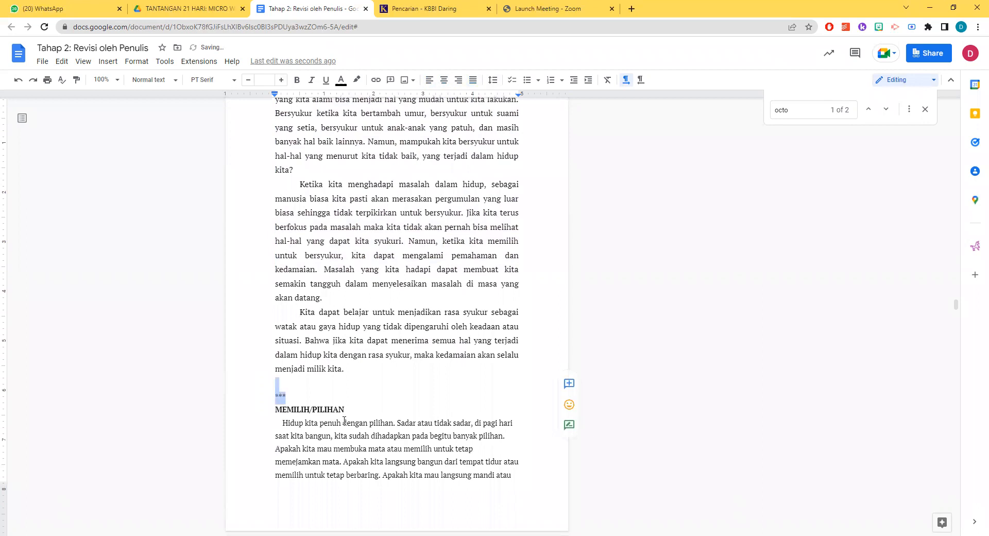
key("BackSpace")
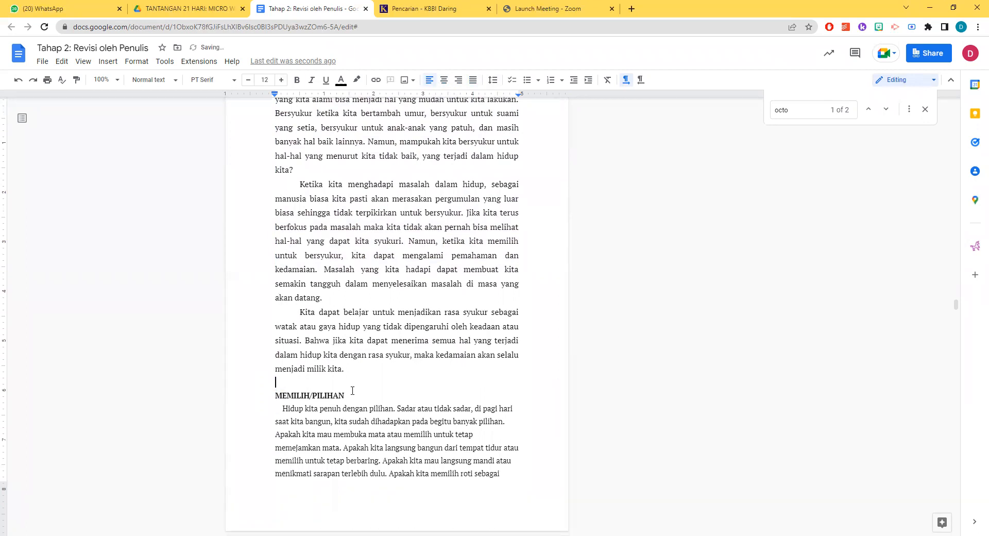
Review the formatting of chapter 13's number, author name, story title "Bersyukur" and body paragraphs
scroll(381, 412, "up", 7)
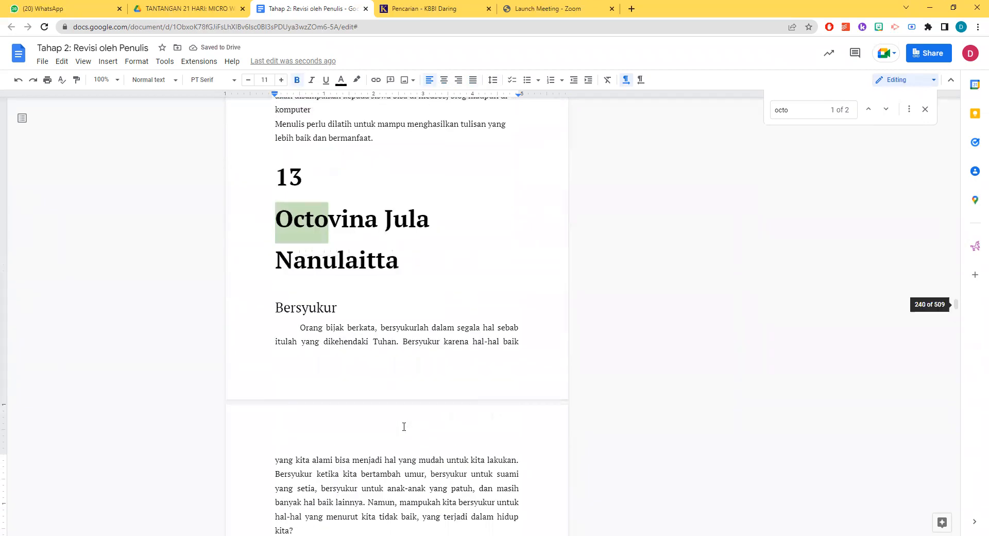
scroll(404, 426, "down", 4)
scroll(330, 318, "up", 4)
left_click(320, 309)
left_click_drag(337, 309, 279, 321)
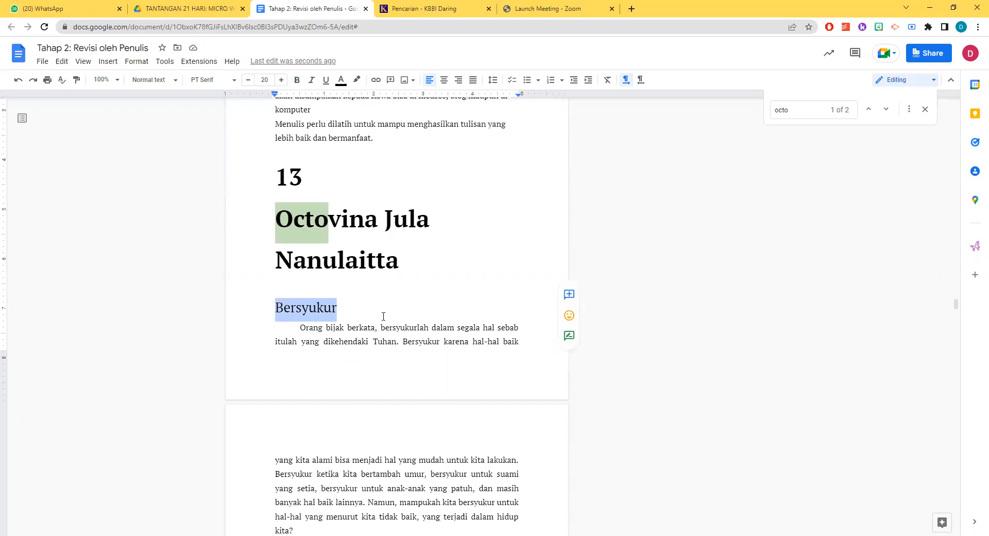
Close the document search and return to the beginning of the manuscript
scroll(383, 316, "up", 15)
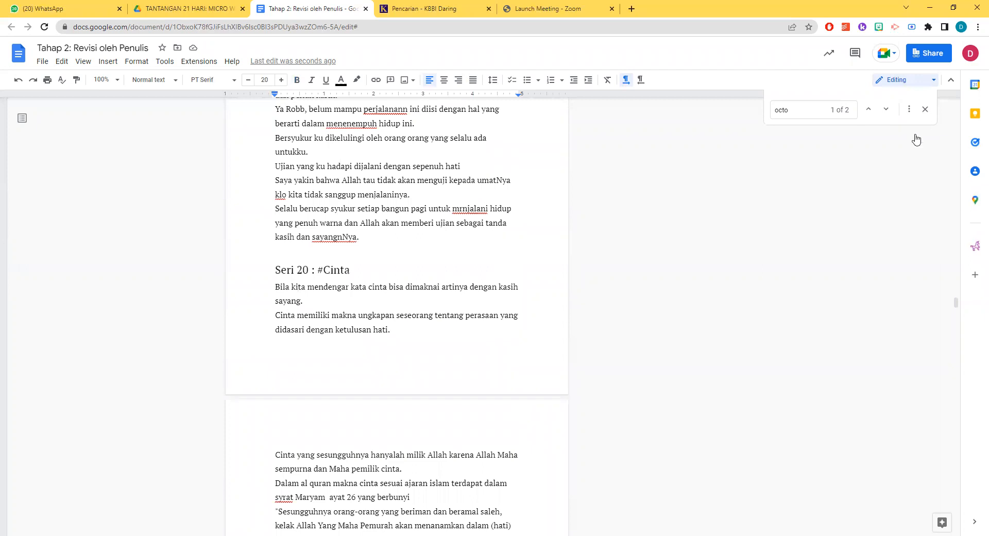
left_click(926, 110)
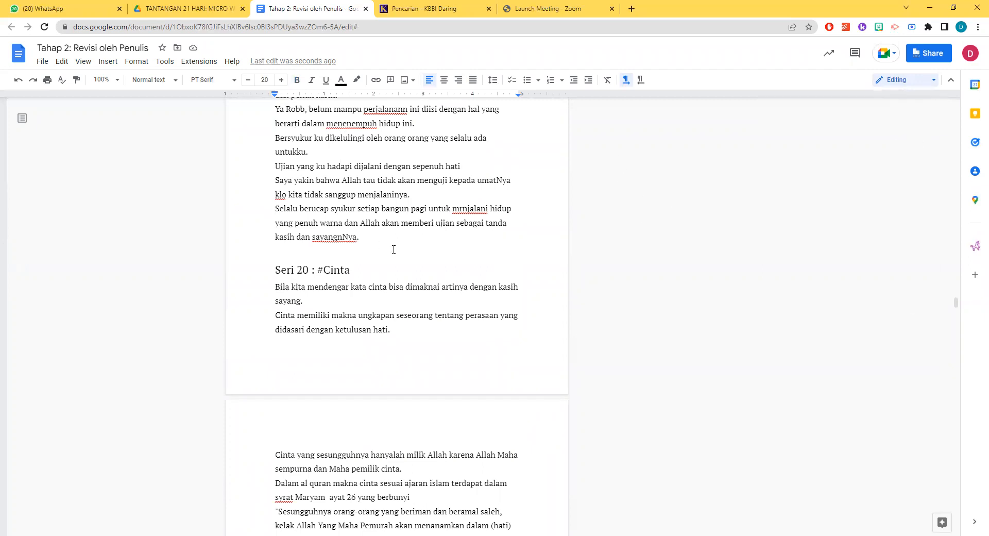
scroll(393, 250, "up", 15)
left_click_drag(957, 307, 956, 105)
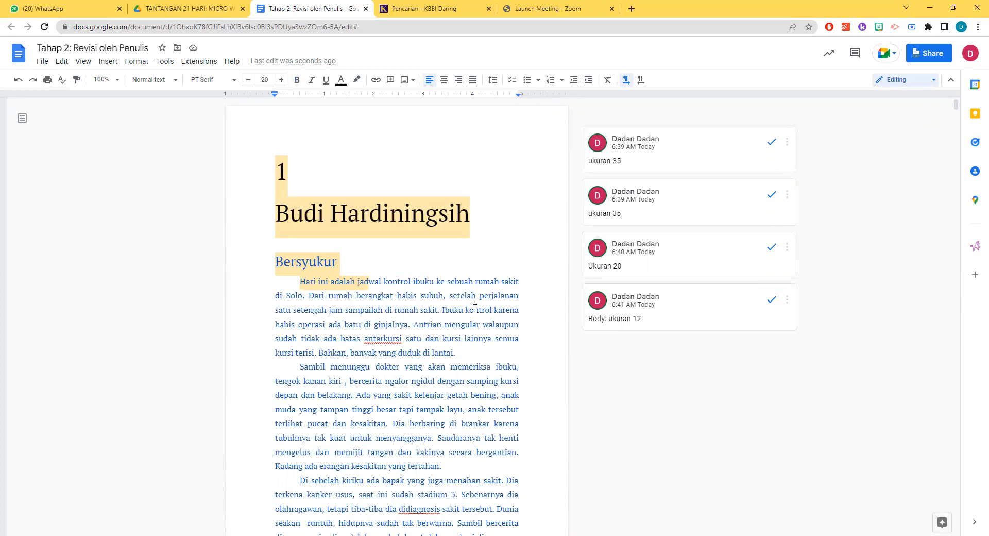
Examine chapter 1's revised story "Bersyukur" for its blue text and the font sizes given in the comments, highlighting the story's text
scroll(544, 441, "down", 7)
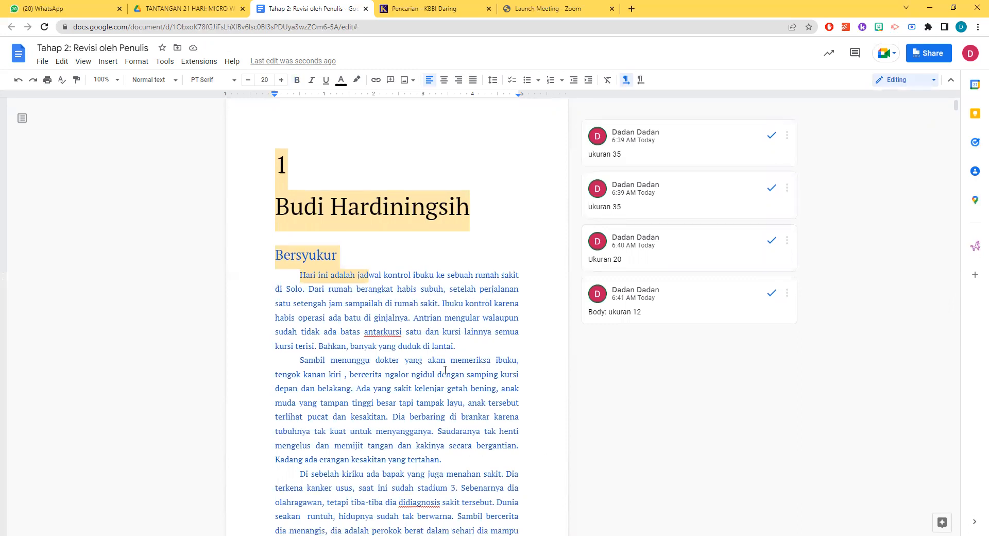
scroll(351, 379, "down", 1)
left_click_drag(349, 355, 248, 227)
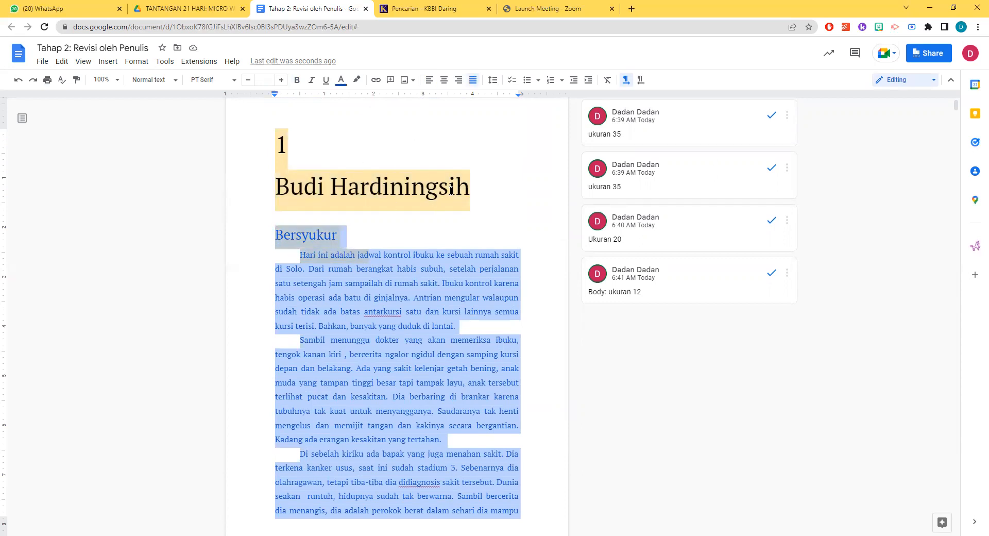
scroll(371, 263, "down", 5)
scroll(309, 289, "up", 6)
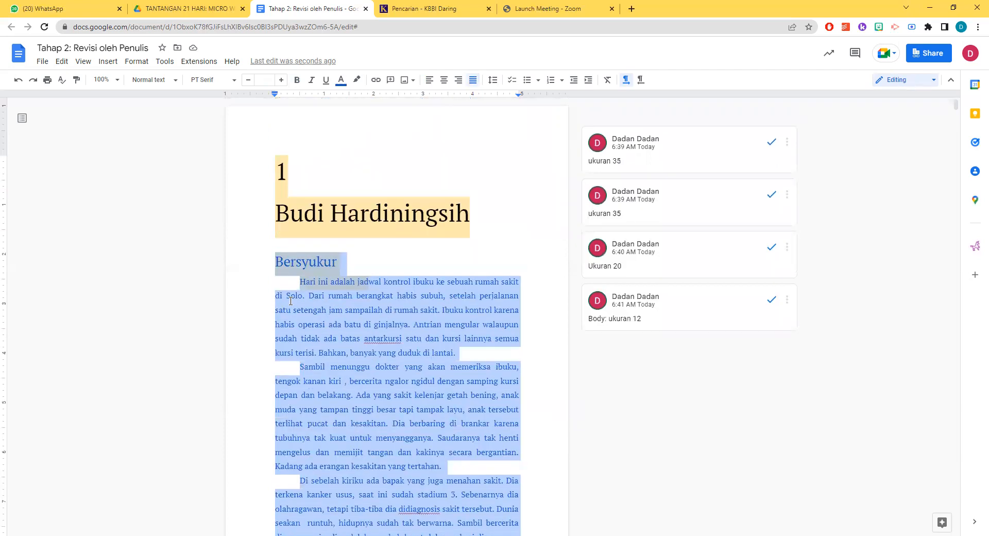
scroll(464, 232, "down", 1)
scroll(684, 167, "up", 1)
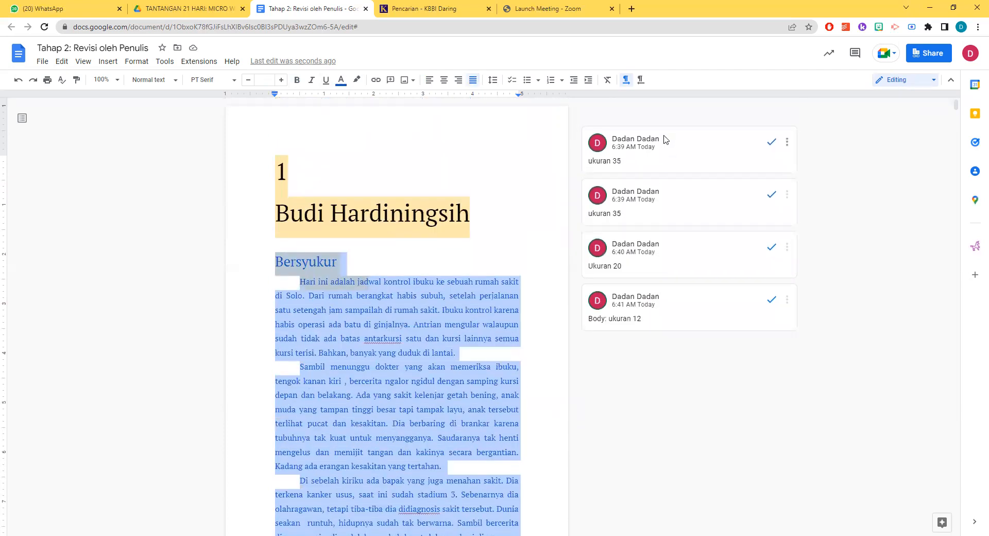